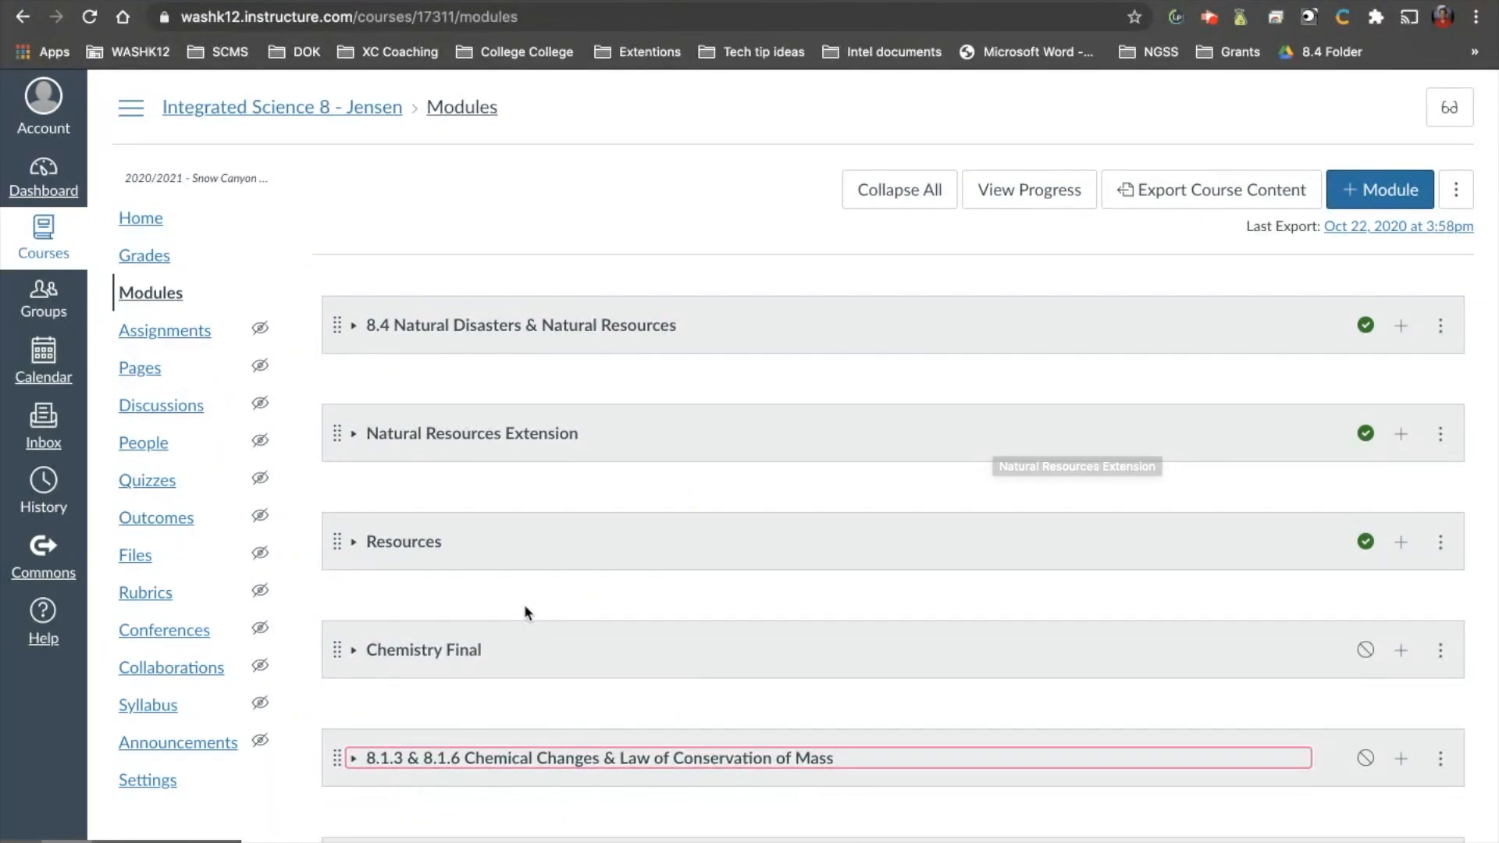
# Examine the daily items in the module 8.1.3 & 8.1.6 Chemical Changes & Law of Conservation of Mass, and collapse it again.
pyautogui.scroll(-3, 523, 652)
pyautogui.scroll(3, 524, 653)
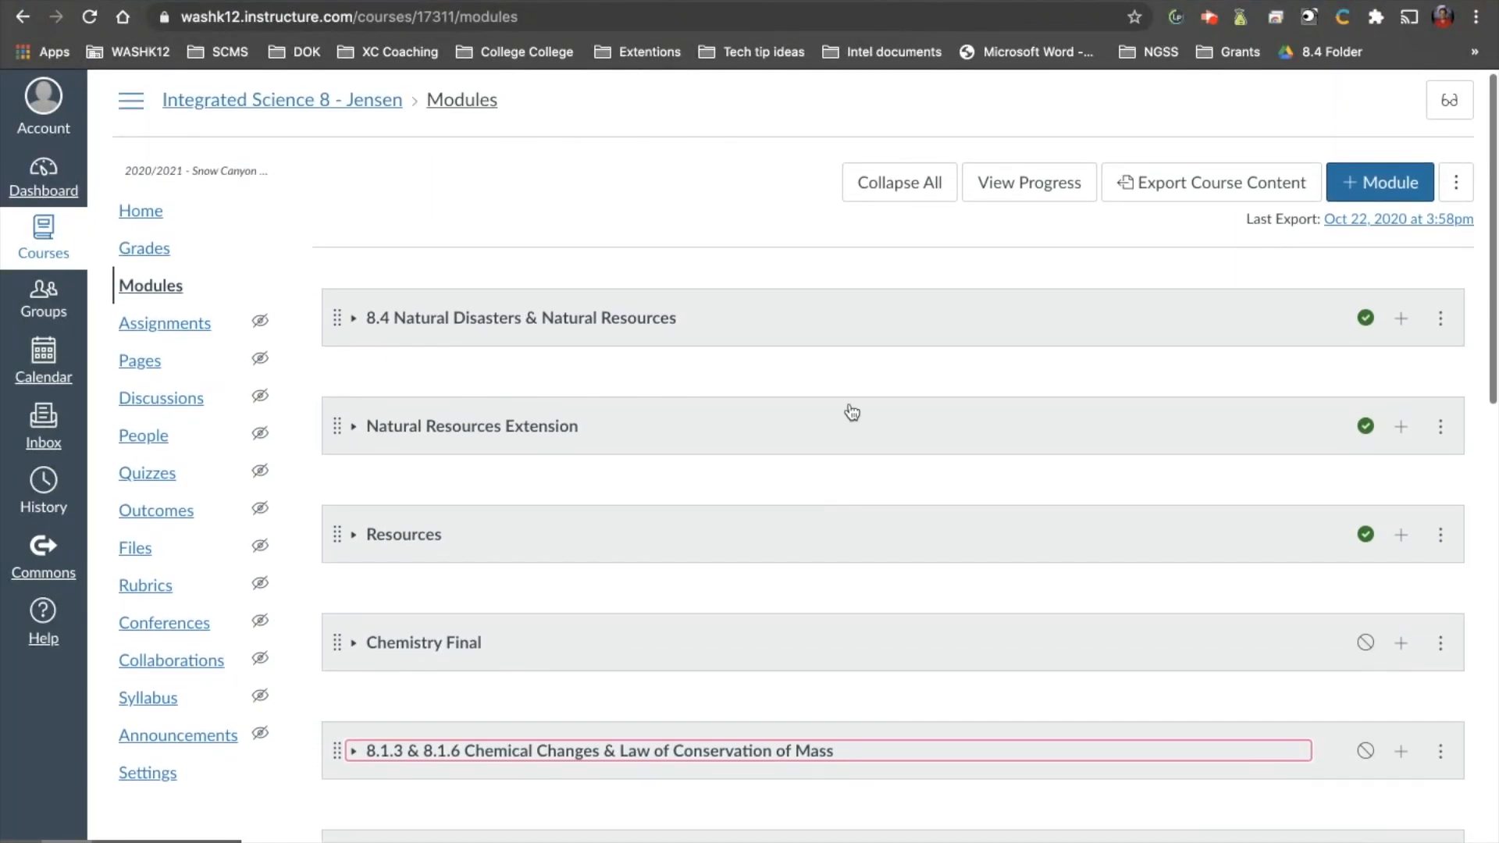
pyautogui.scroll(-3, 429, 539)
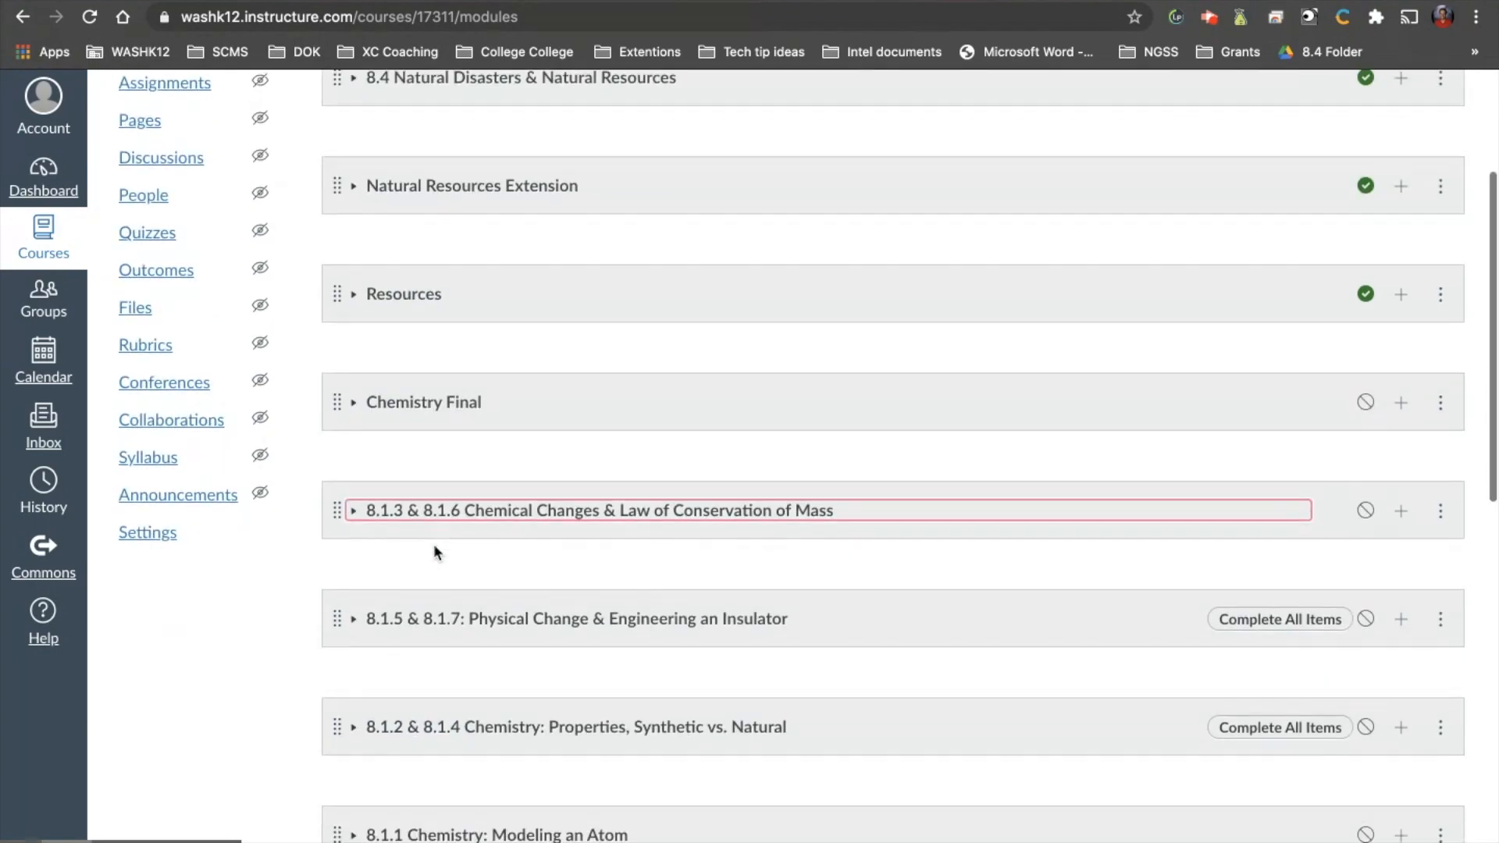
pyautogui.click(422, 511)
pyautogui.scroll(-3, 601, 623)
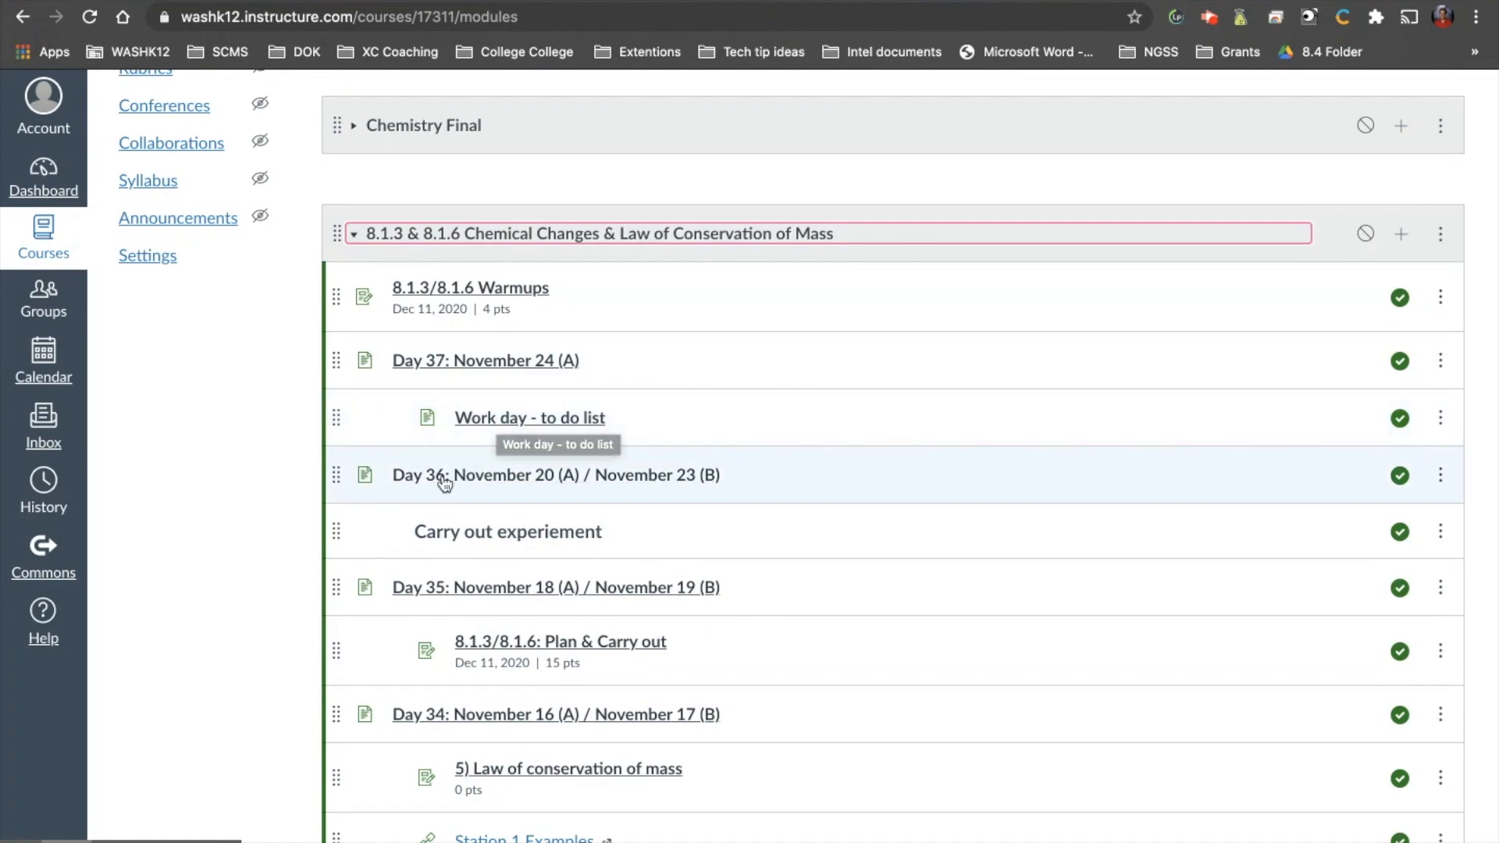
pyautogui.scroll(-3, 461, 526)
pyautogui.scroll(-2, 463, 534)
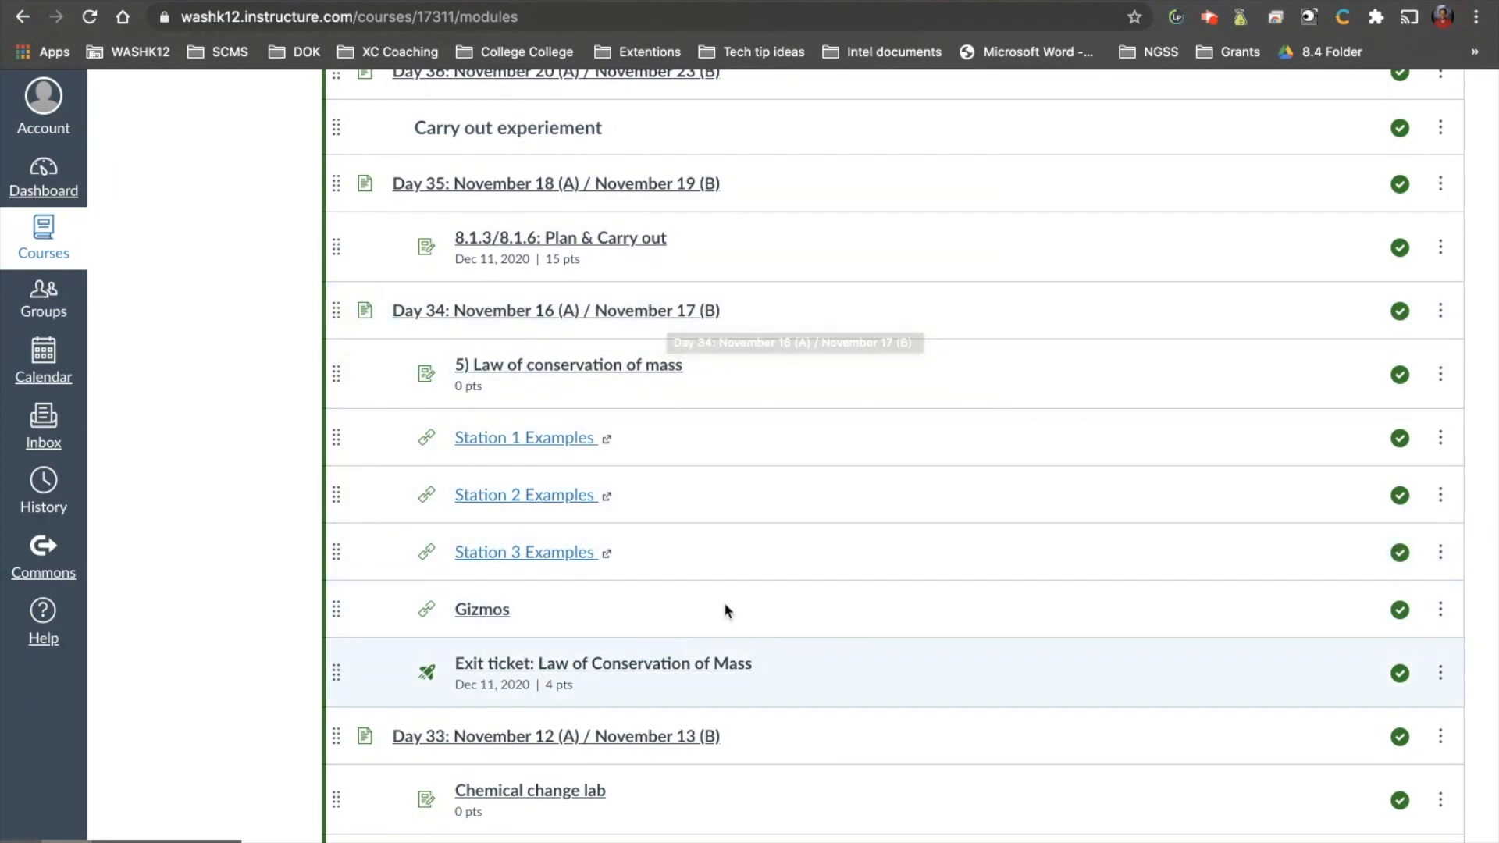
pyautogui.scroll(-1, 574, 607)
pyautogui.scroll(-3, 573, 605)
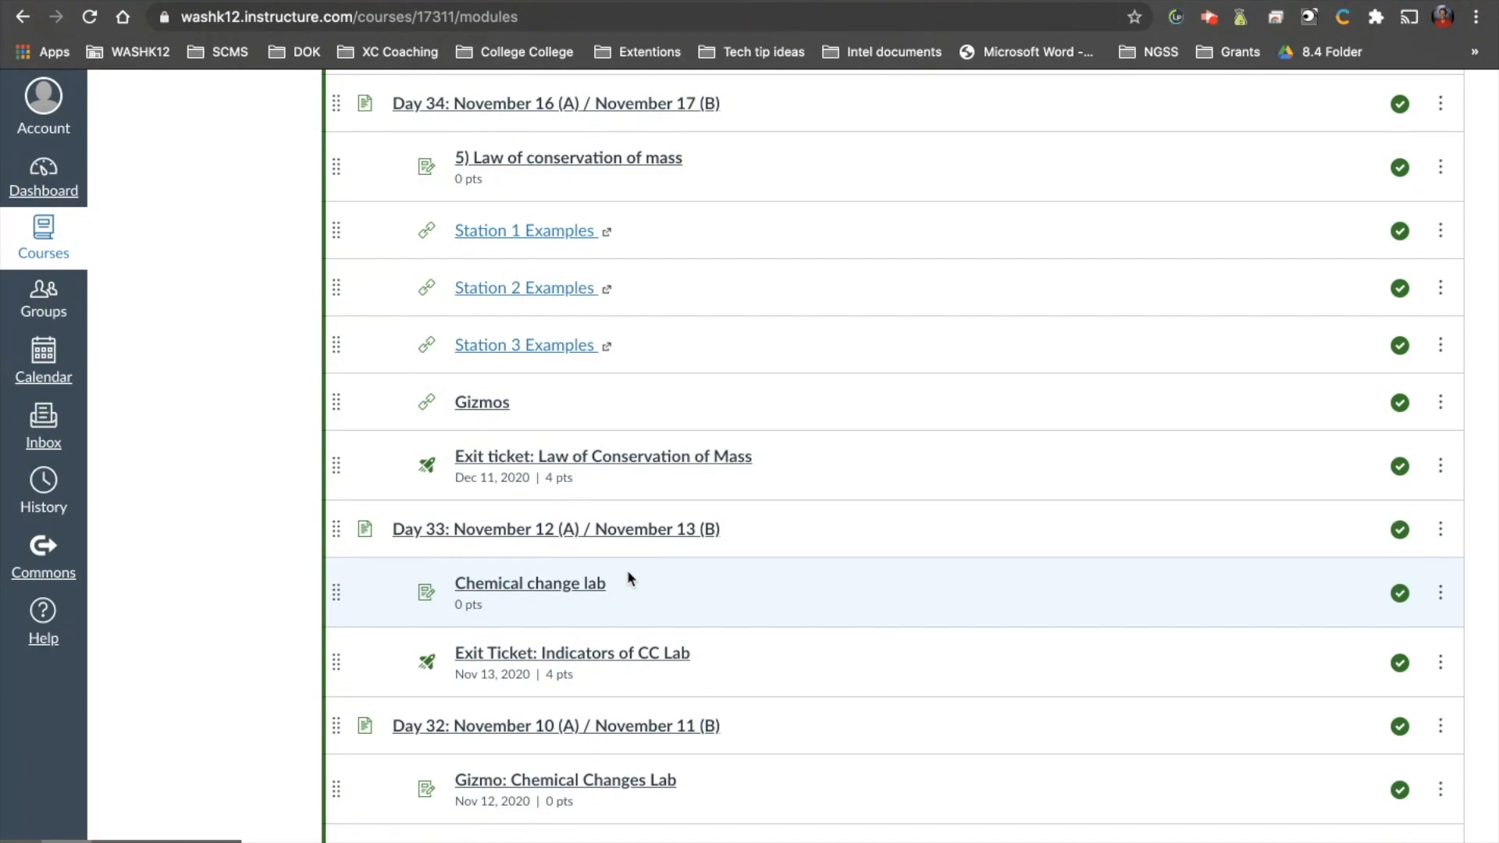
pyautogui.scroll(9, 626, 570)
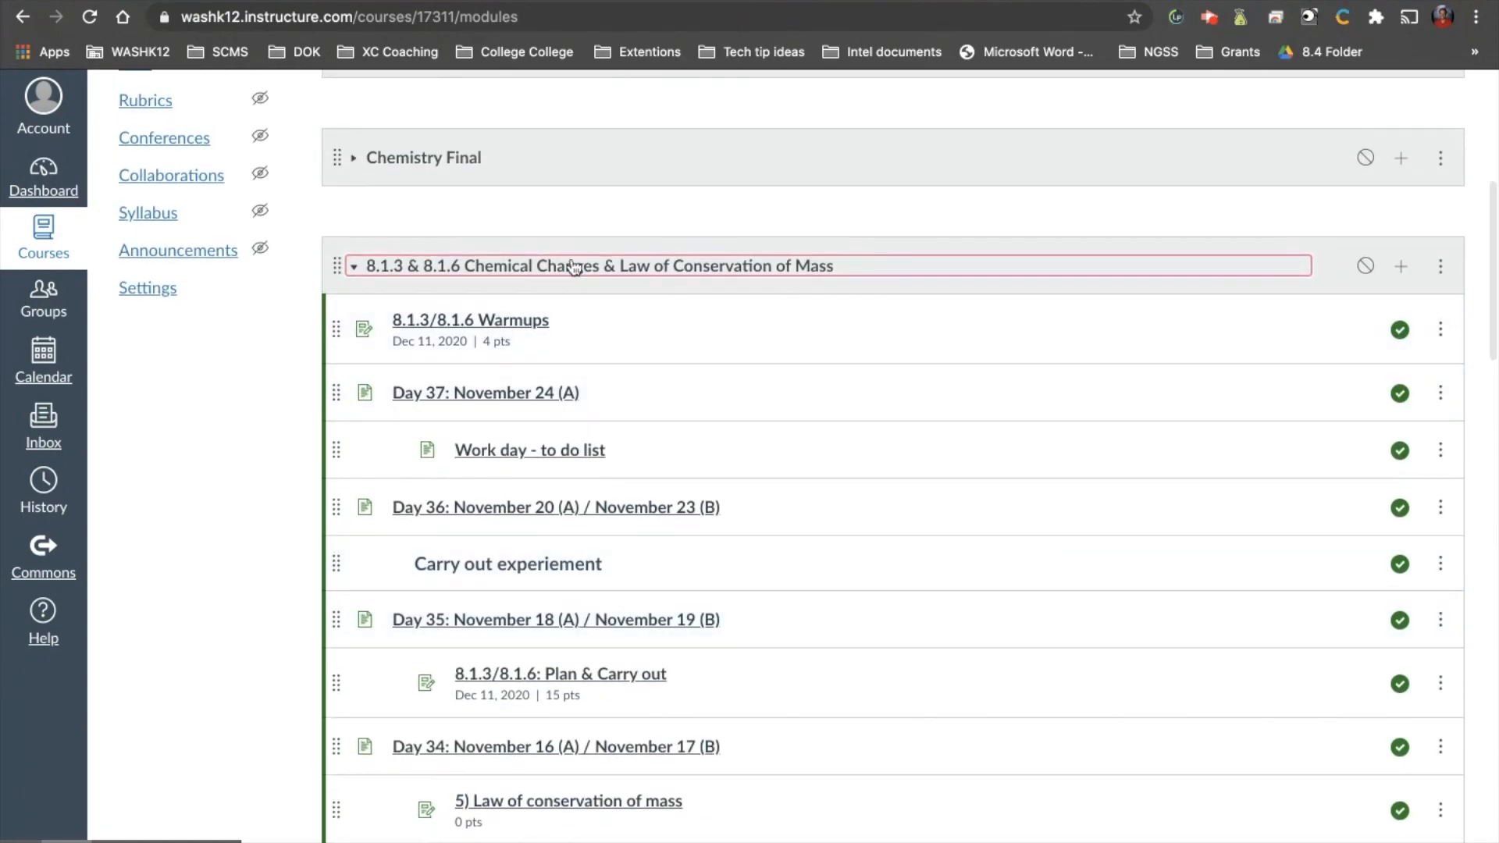
pyautogui.click(573, 266)
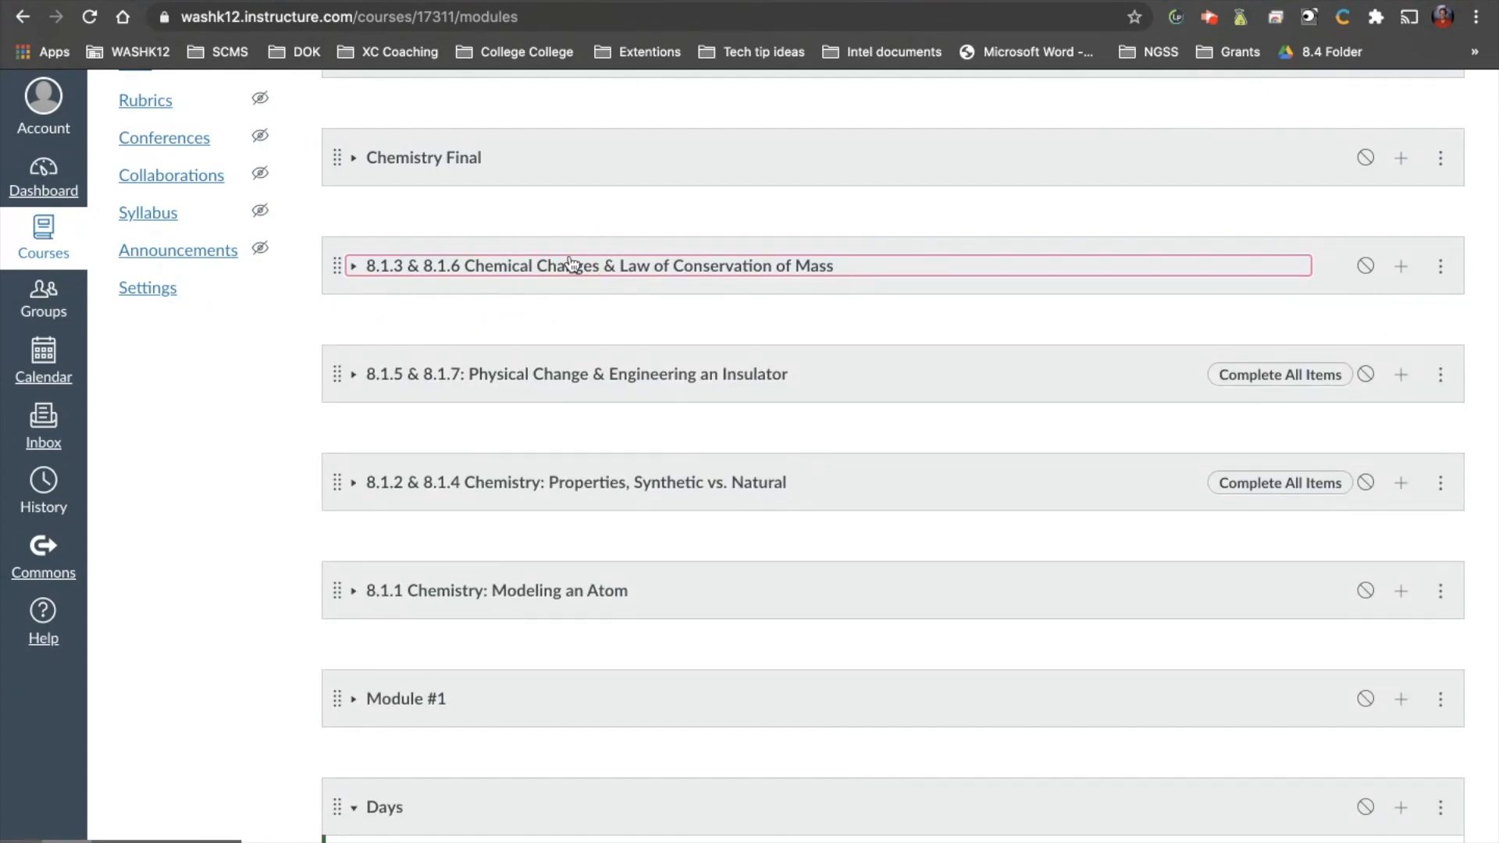
pyautogui.scroll(7, 571, 264)
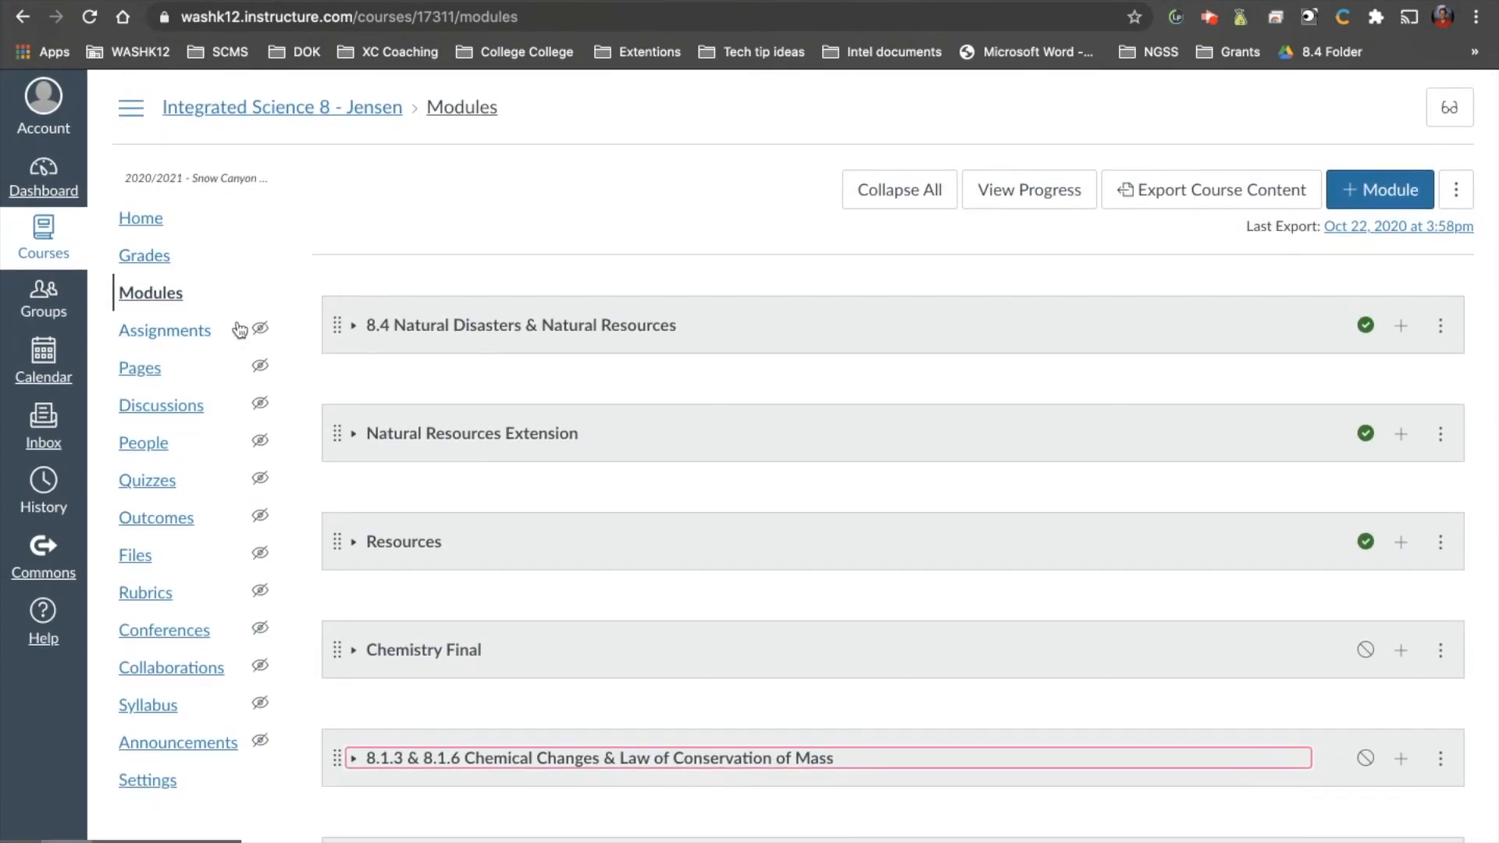
# Create a new course page titled "Sample Home Page" from the list of all pages.
pyautogui.click(145, 371)
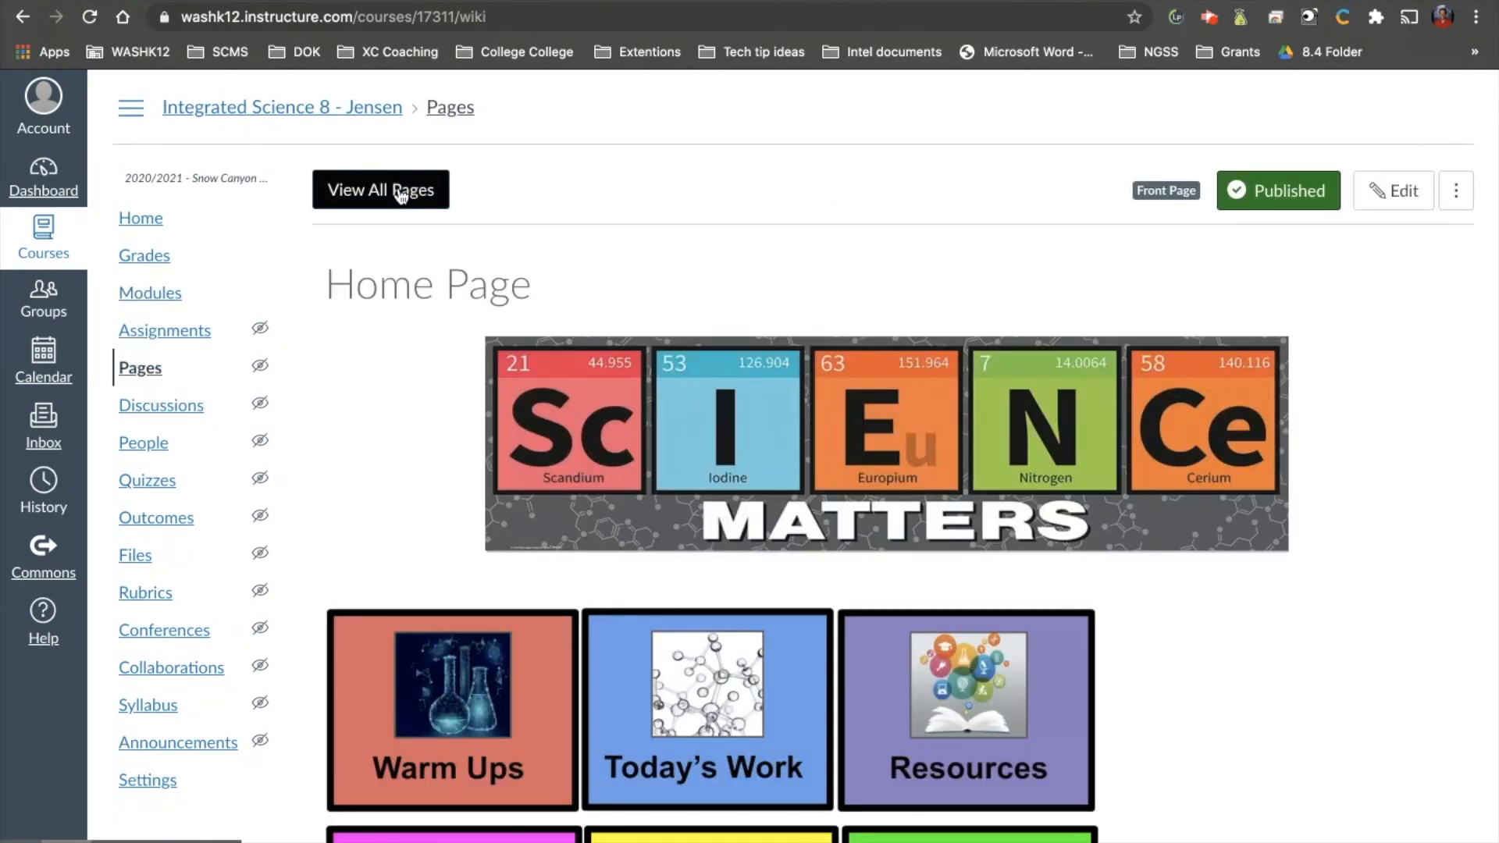
pyautogui.scroll(-4, 499, 418)
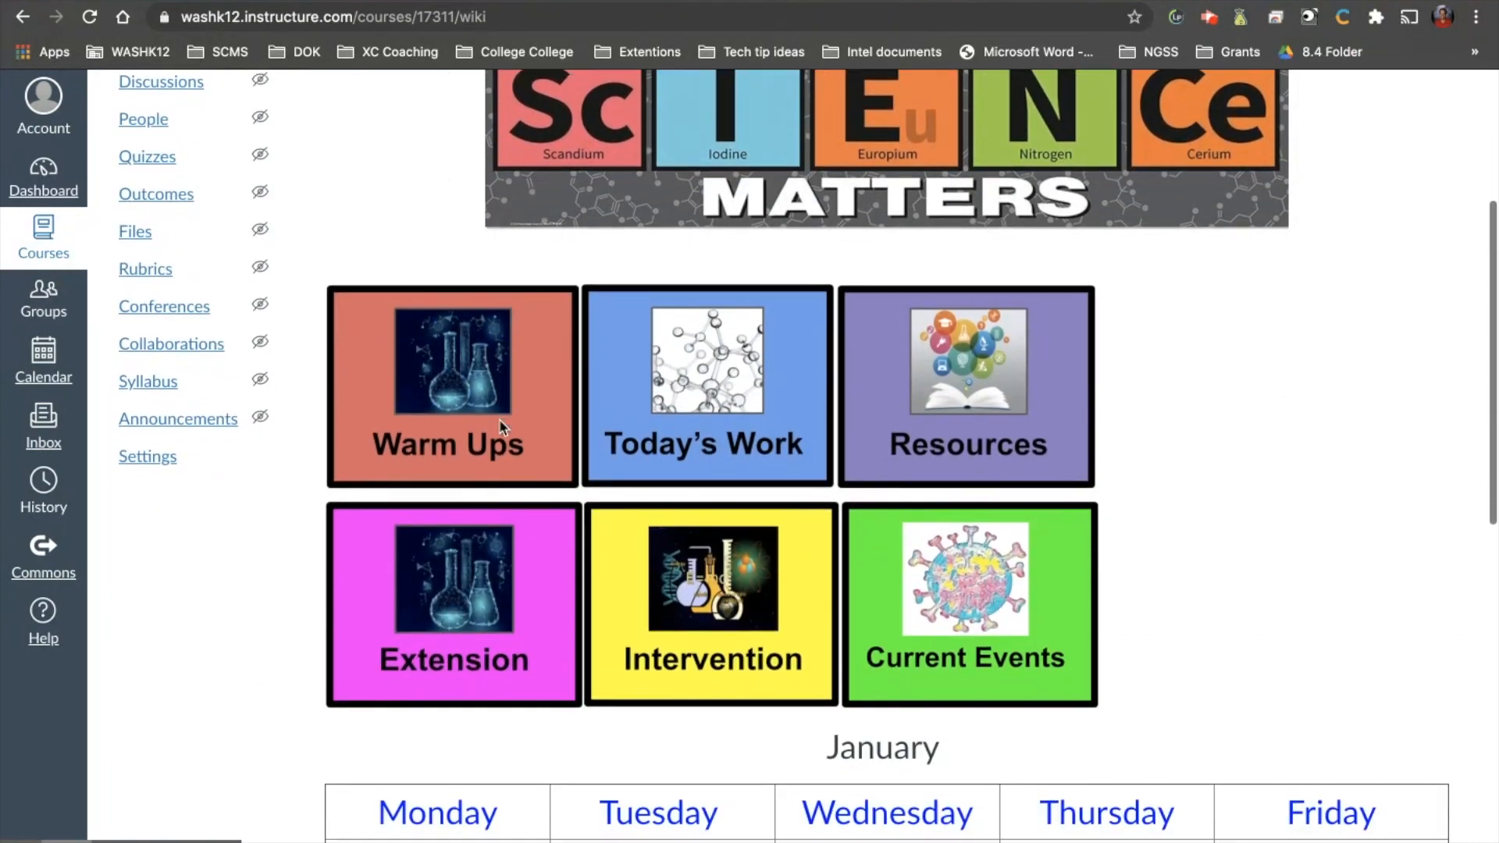
pyautogui.scroll(4, 413, 226)
pyautogui.click(401, 206)
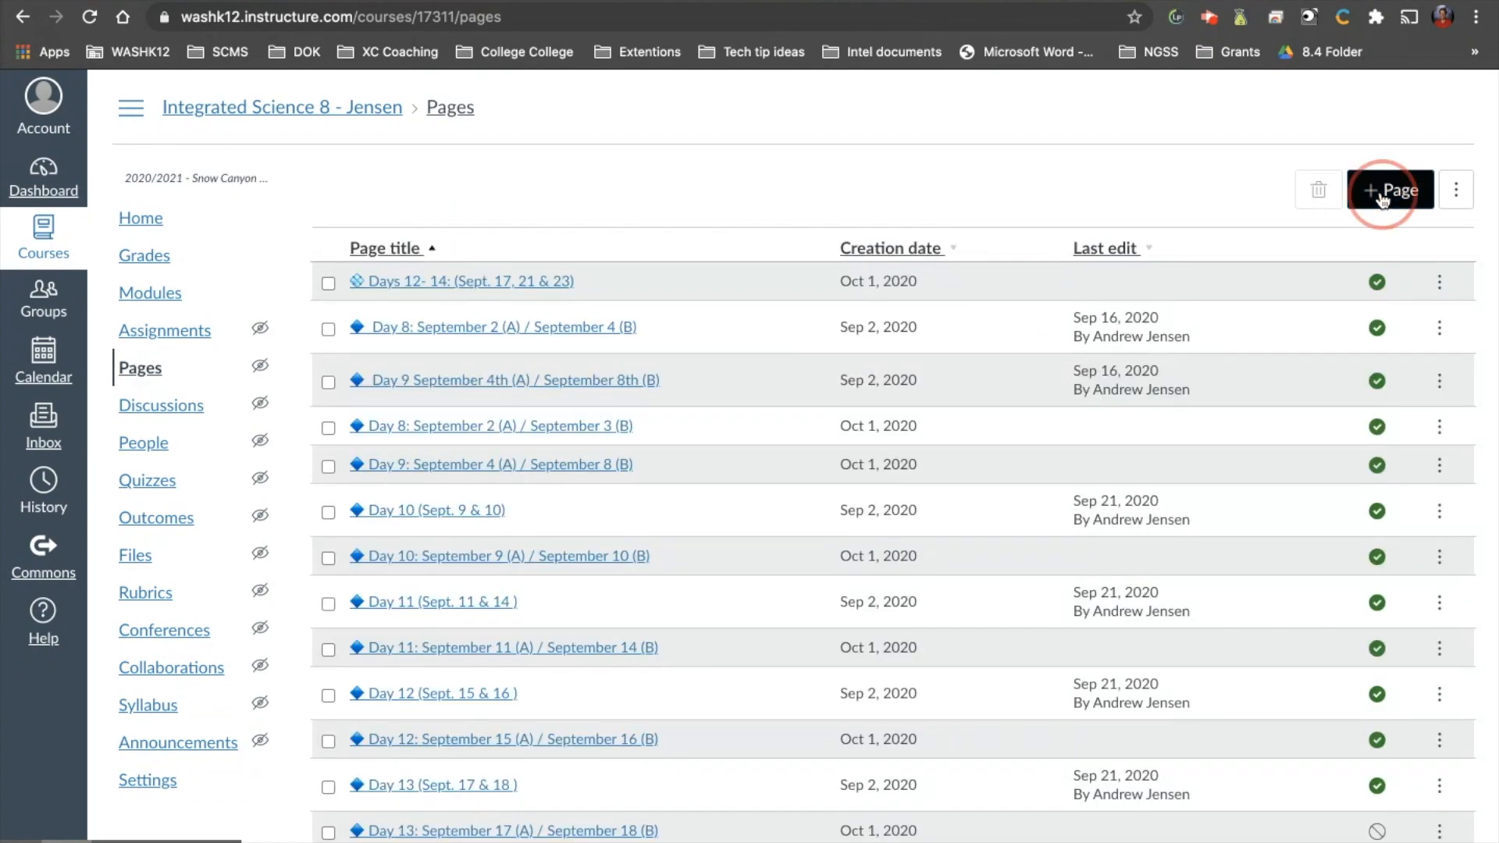
pyautogui.click(1383, 195)
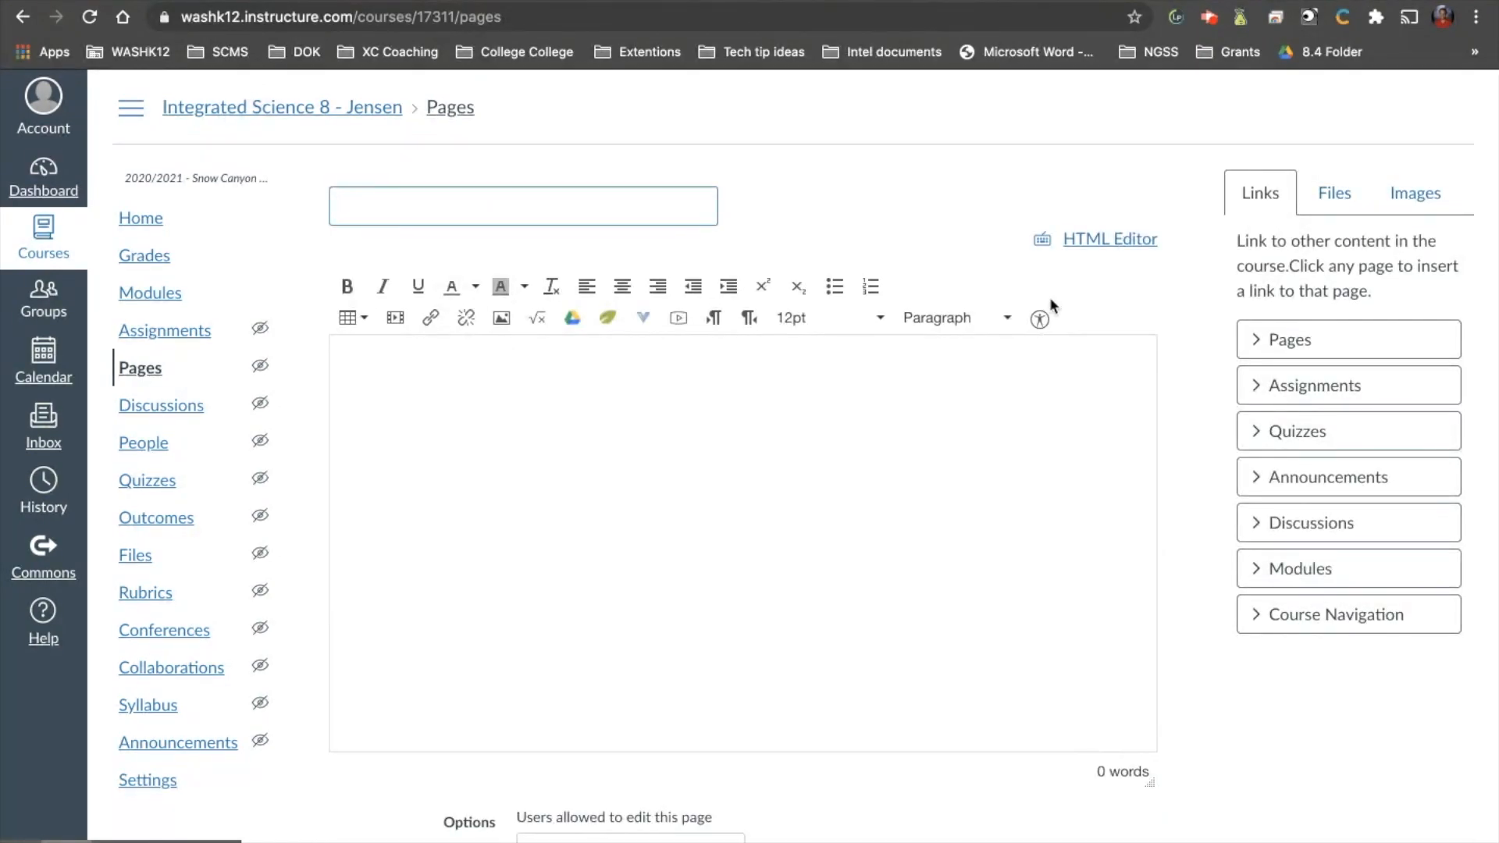
pyautogui.write('Sample')
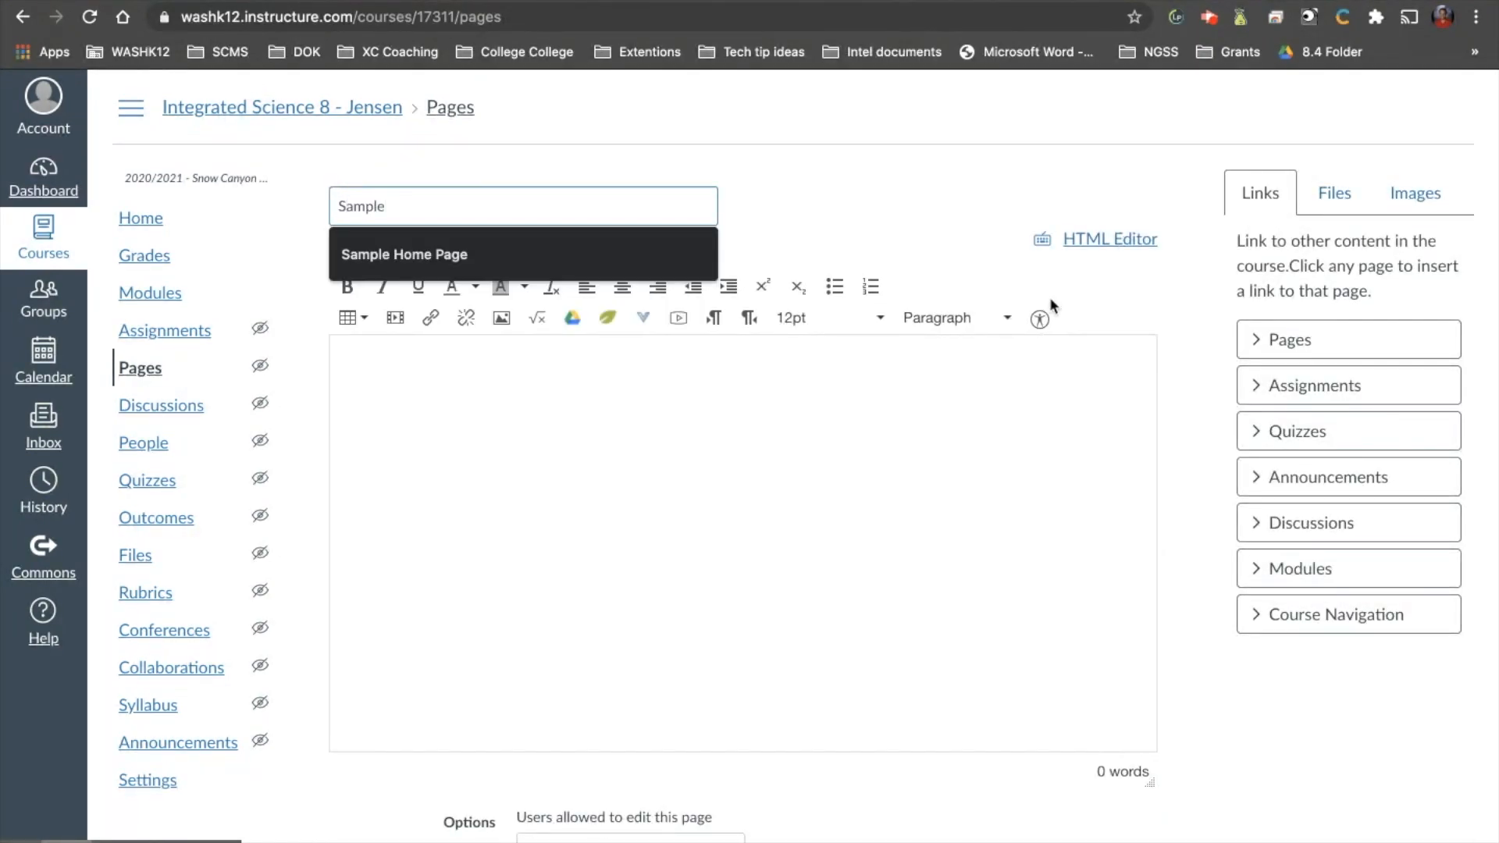
pyautogui.write(' Home Page')
pyautogui.click(761, 407)
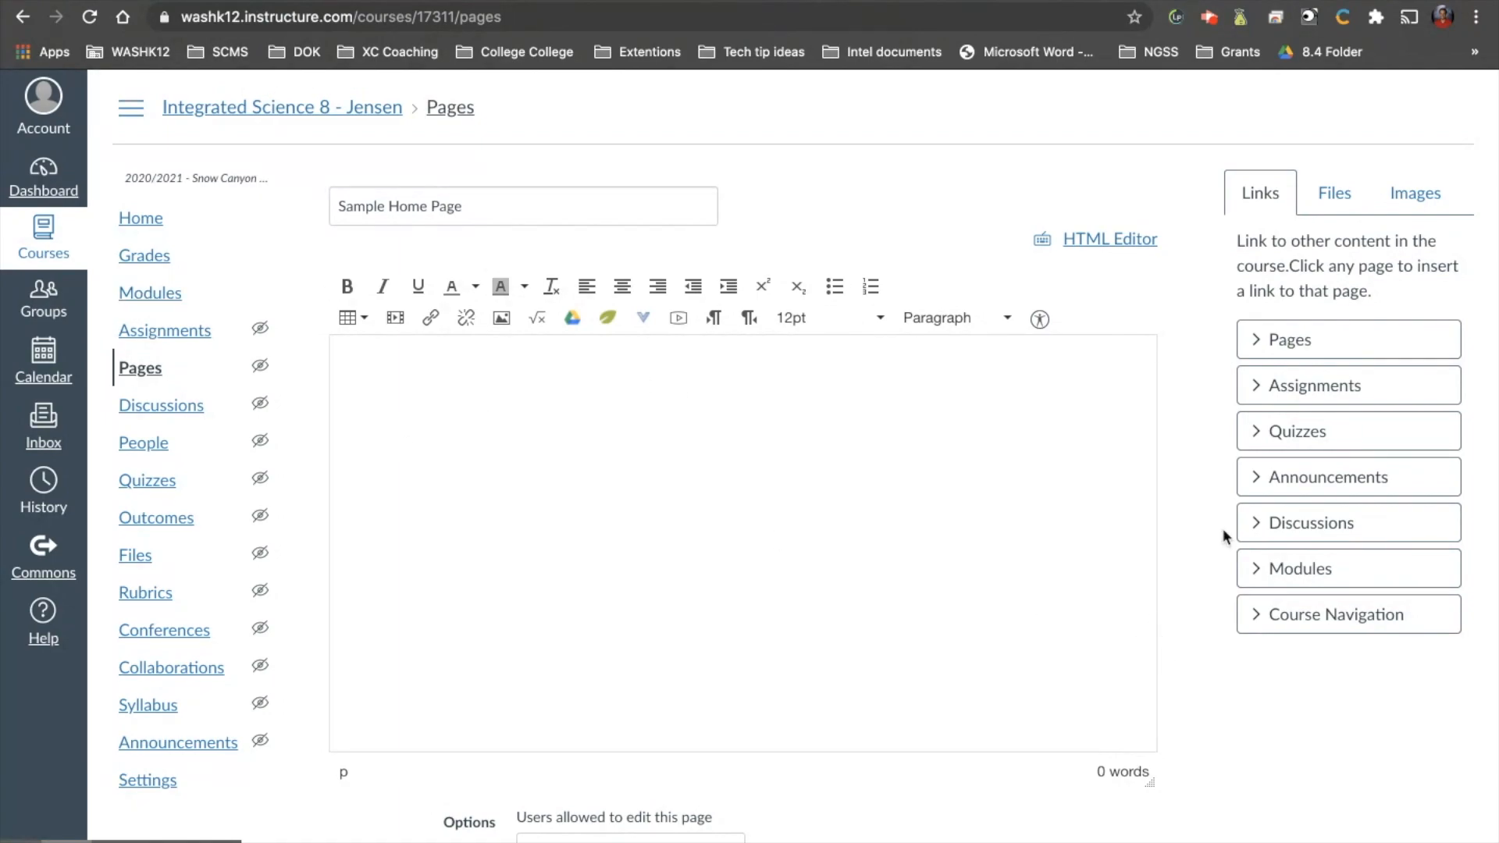
# Show the course images available for embedding, and review the button designs in the Google Slides presentation Logos for Canvas.
pyautogui.click(1405, 194)
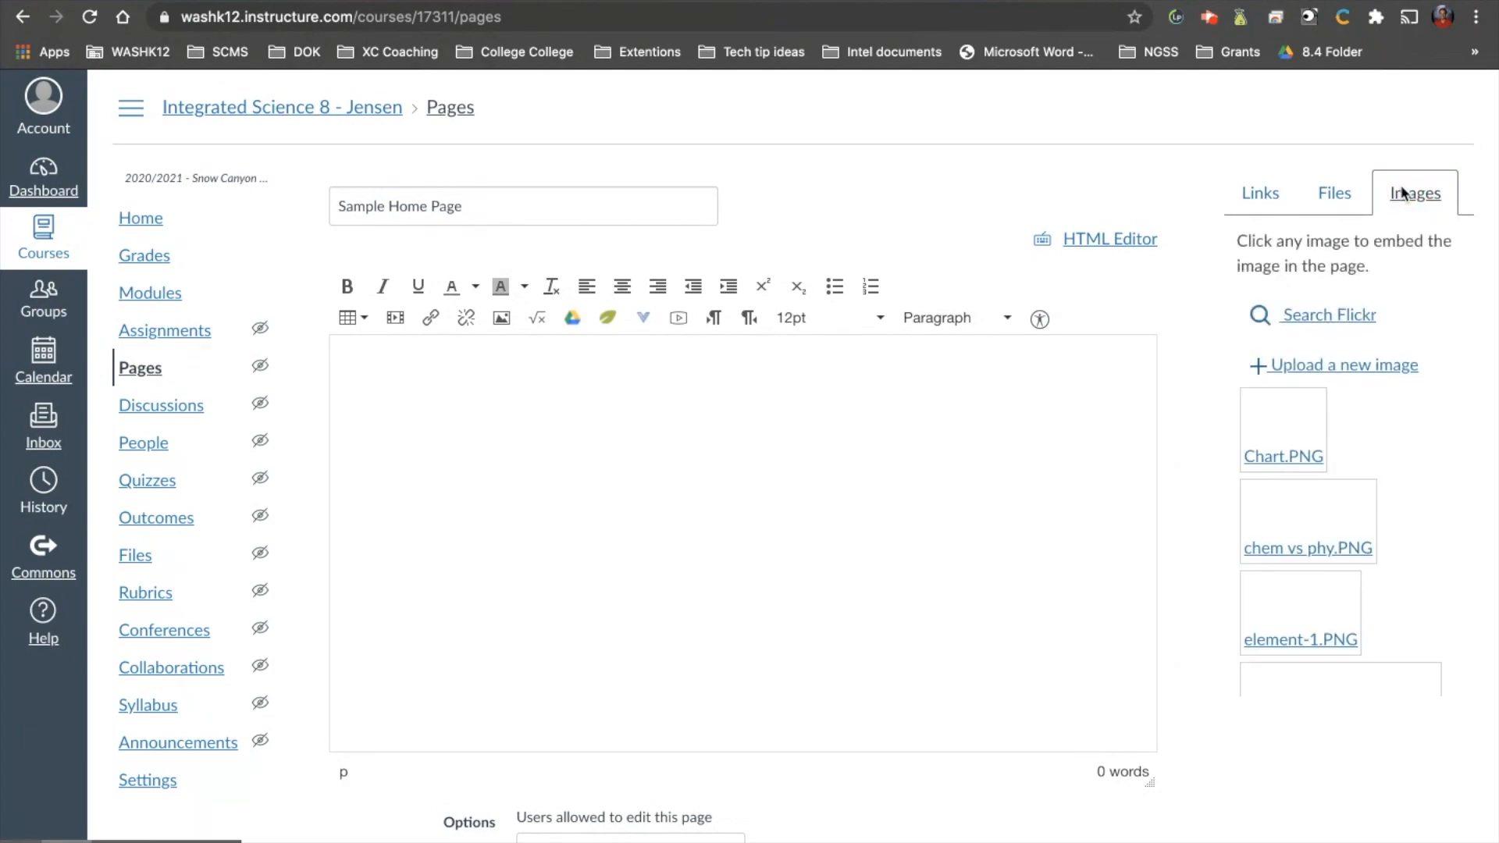
pyautogui.click(1141, 1)
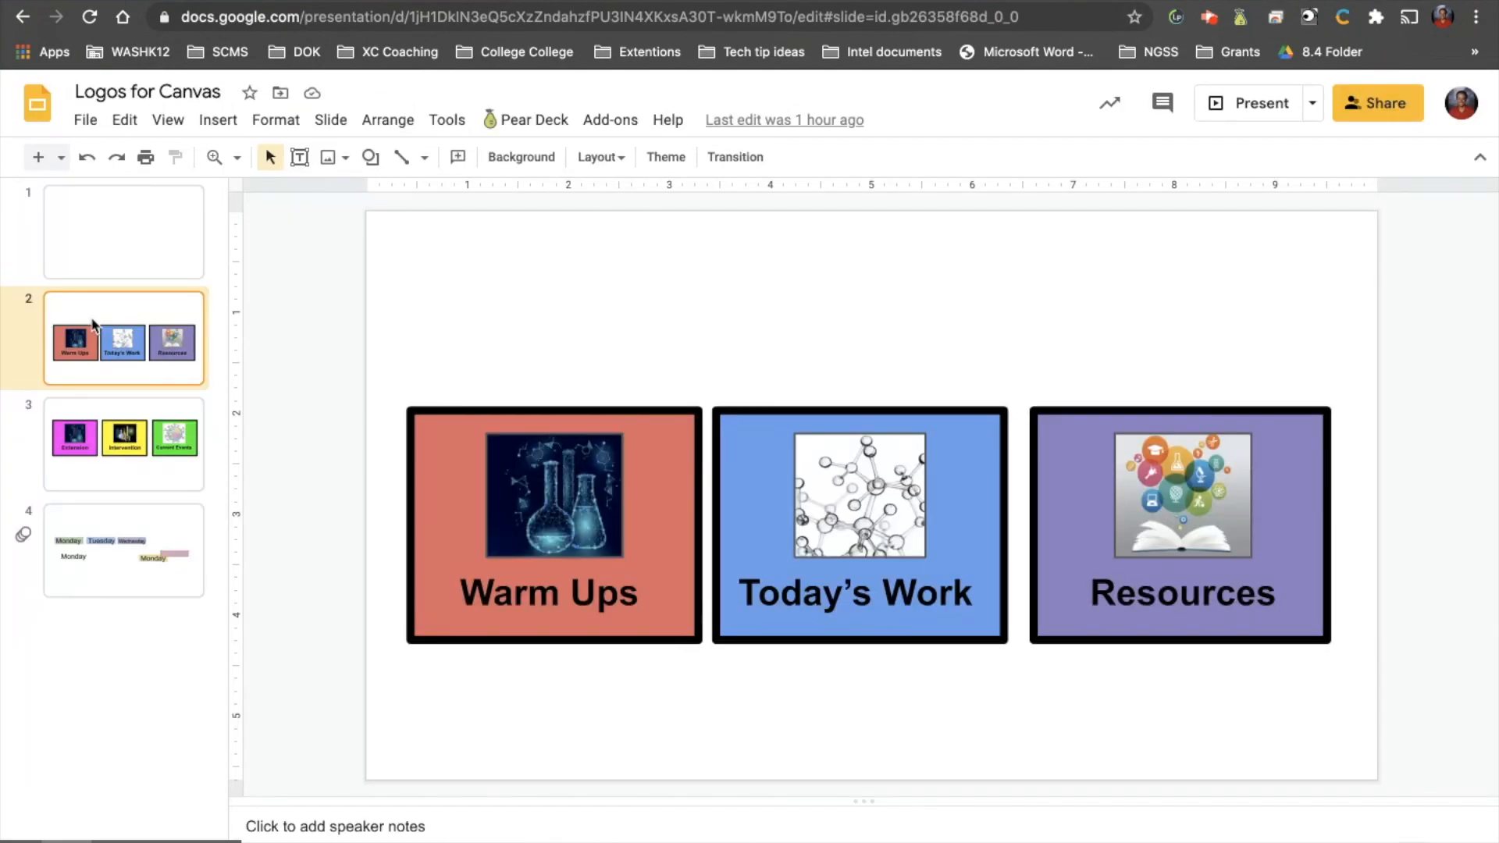
pyautogui.click(105, 421)
pyautogui.click(142, 320)
pyautogui.click(149, 458)
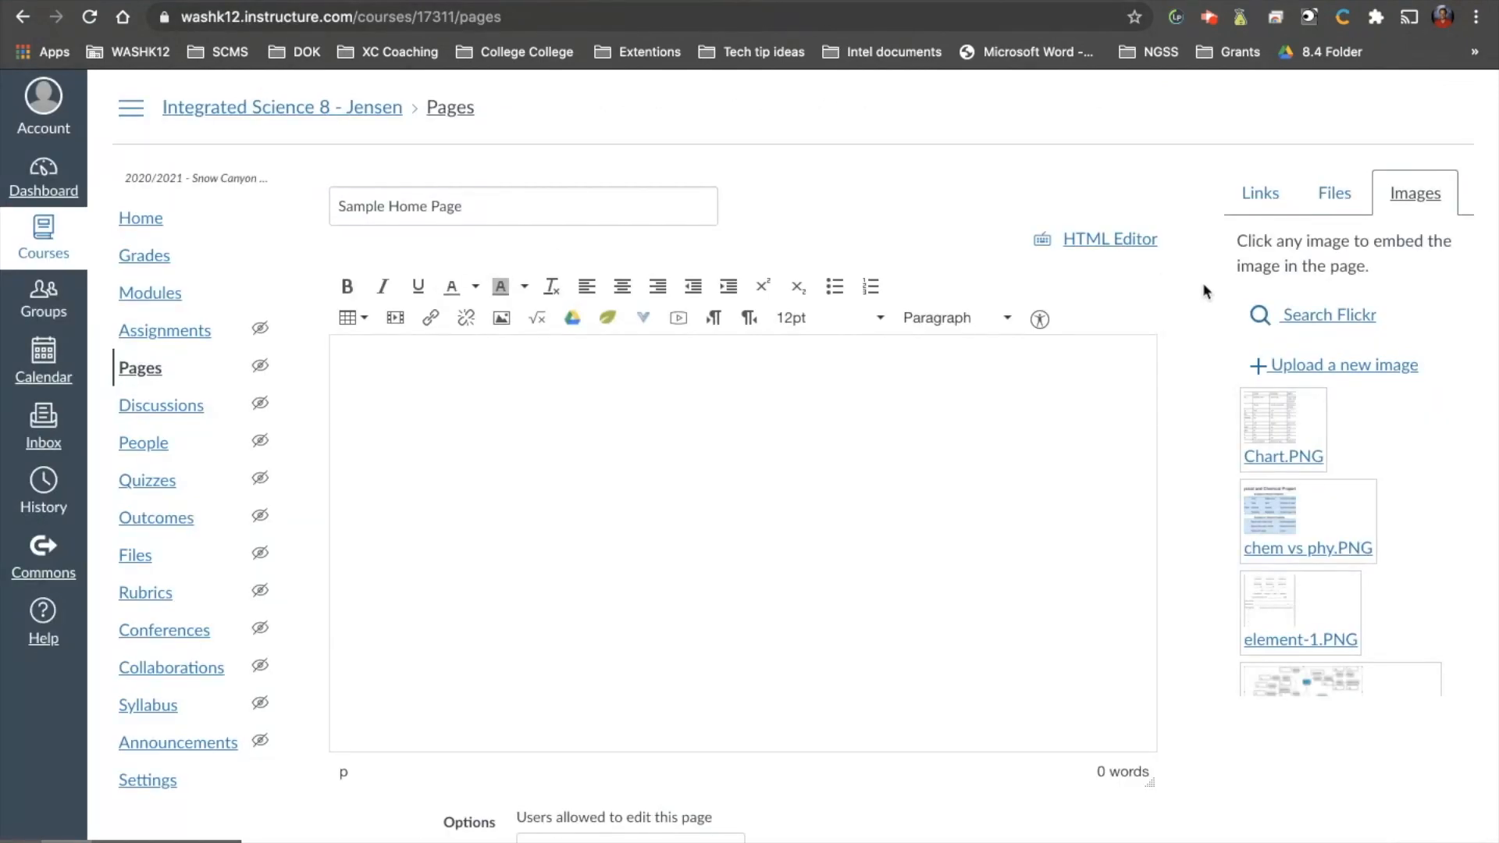
# Embed the red Warm Ups image, Screen Shot 2021-01-01 at 9.33.35 AM.png, in the empty page body.
pyautogui.scroll(-10, 1297, 513)
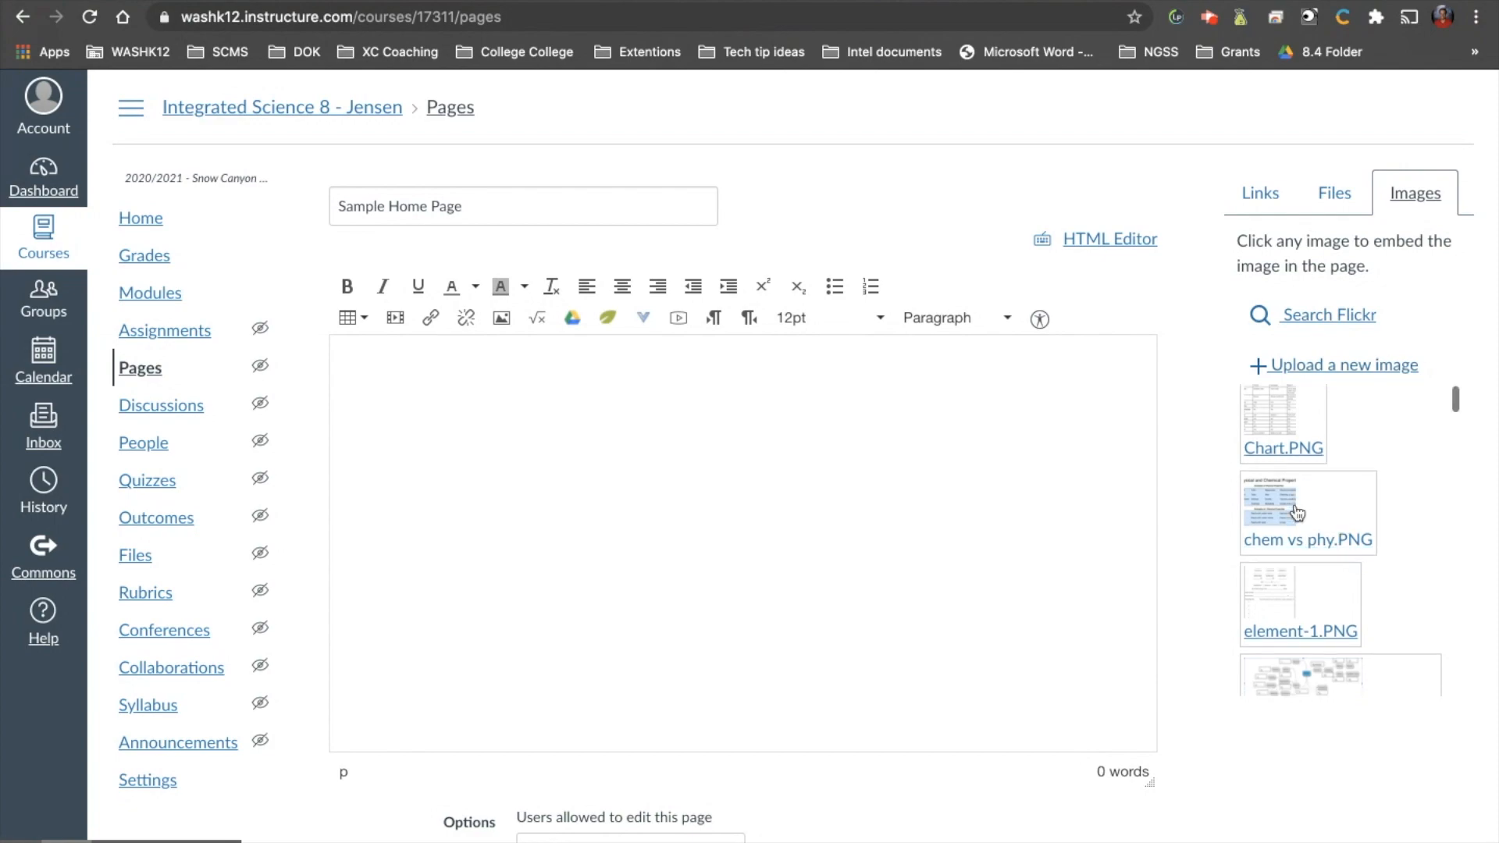
pyautogui.scroll(-10, 1297, 513)
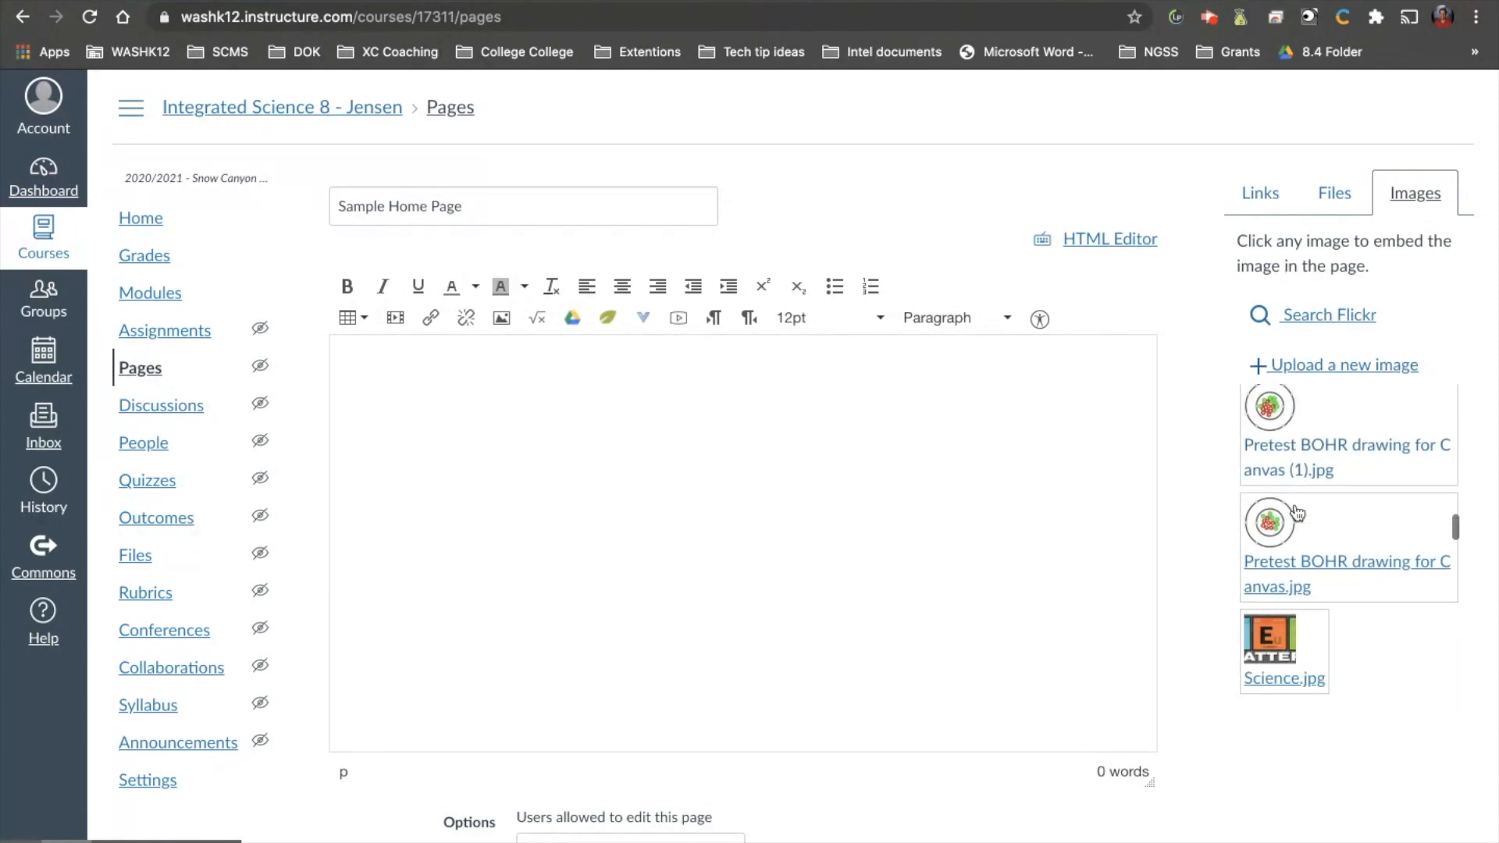
pyautogui.scroll(1, 1298, 513)
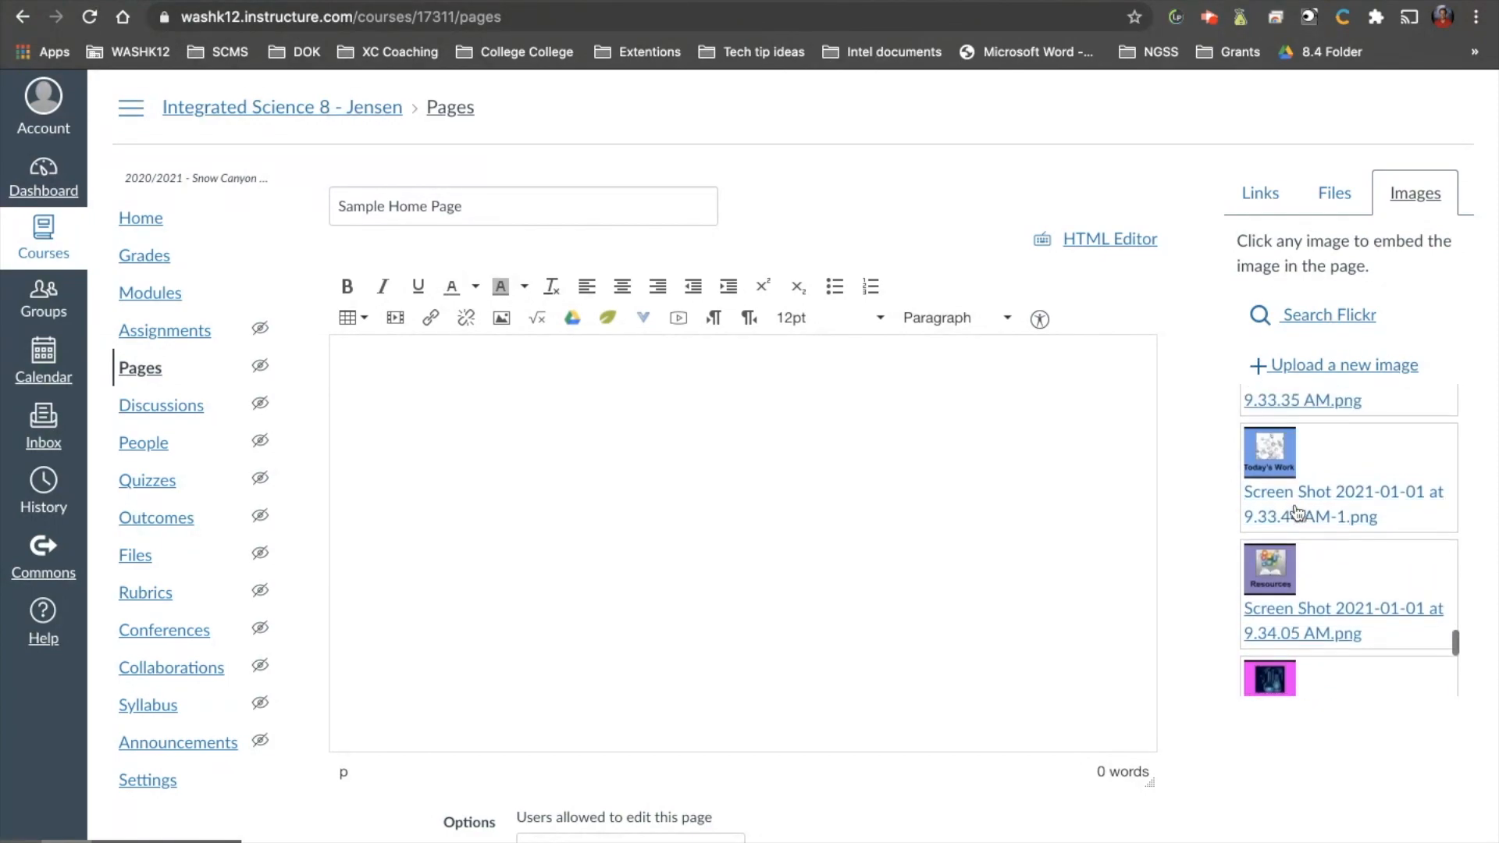
pyautogui.scroll(2, 1297, 512)
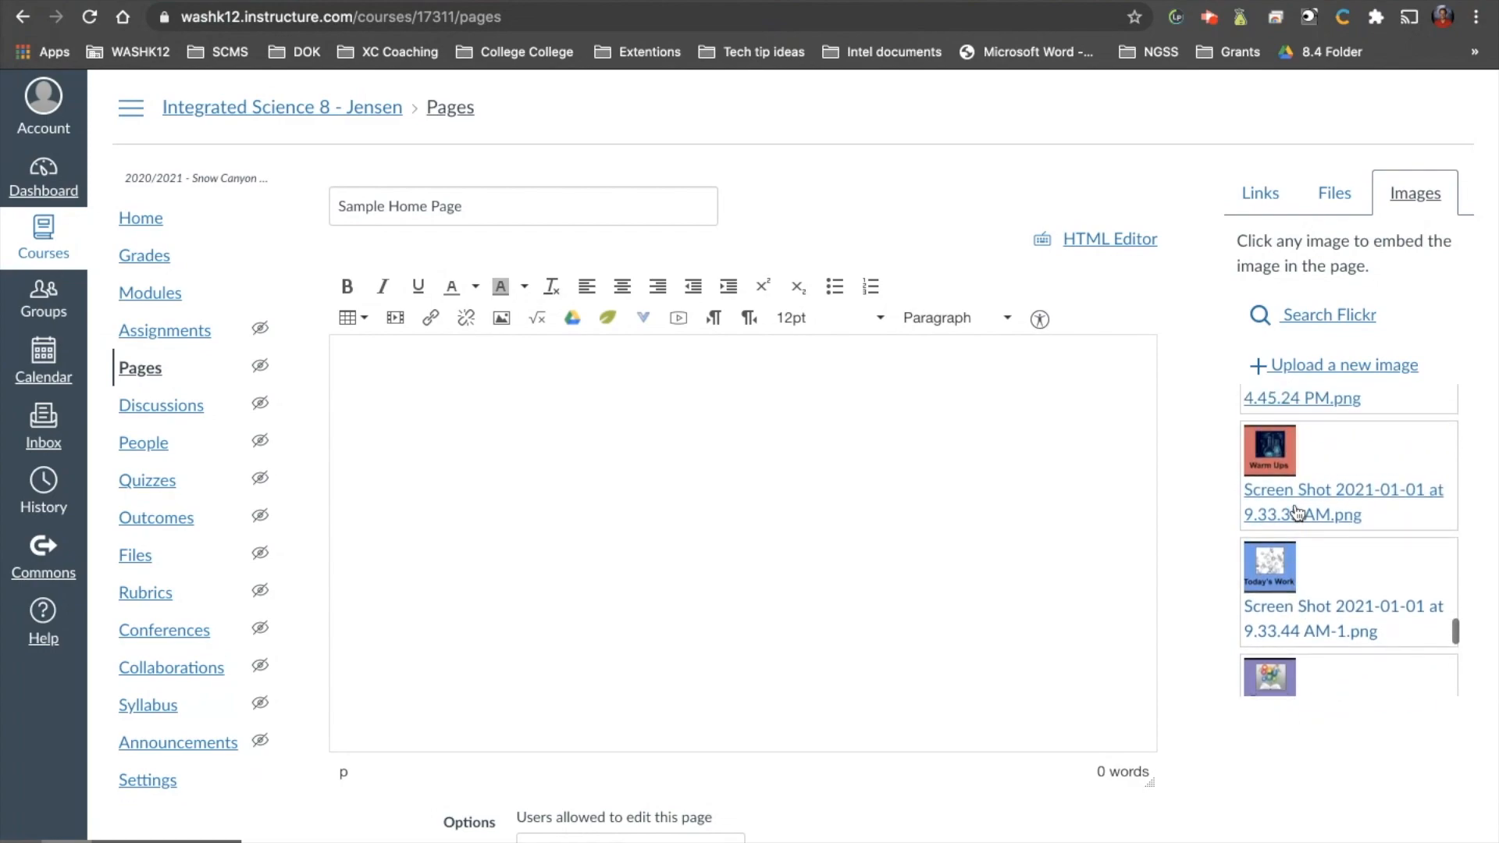
pyautogui.click(655, 403)
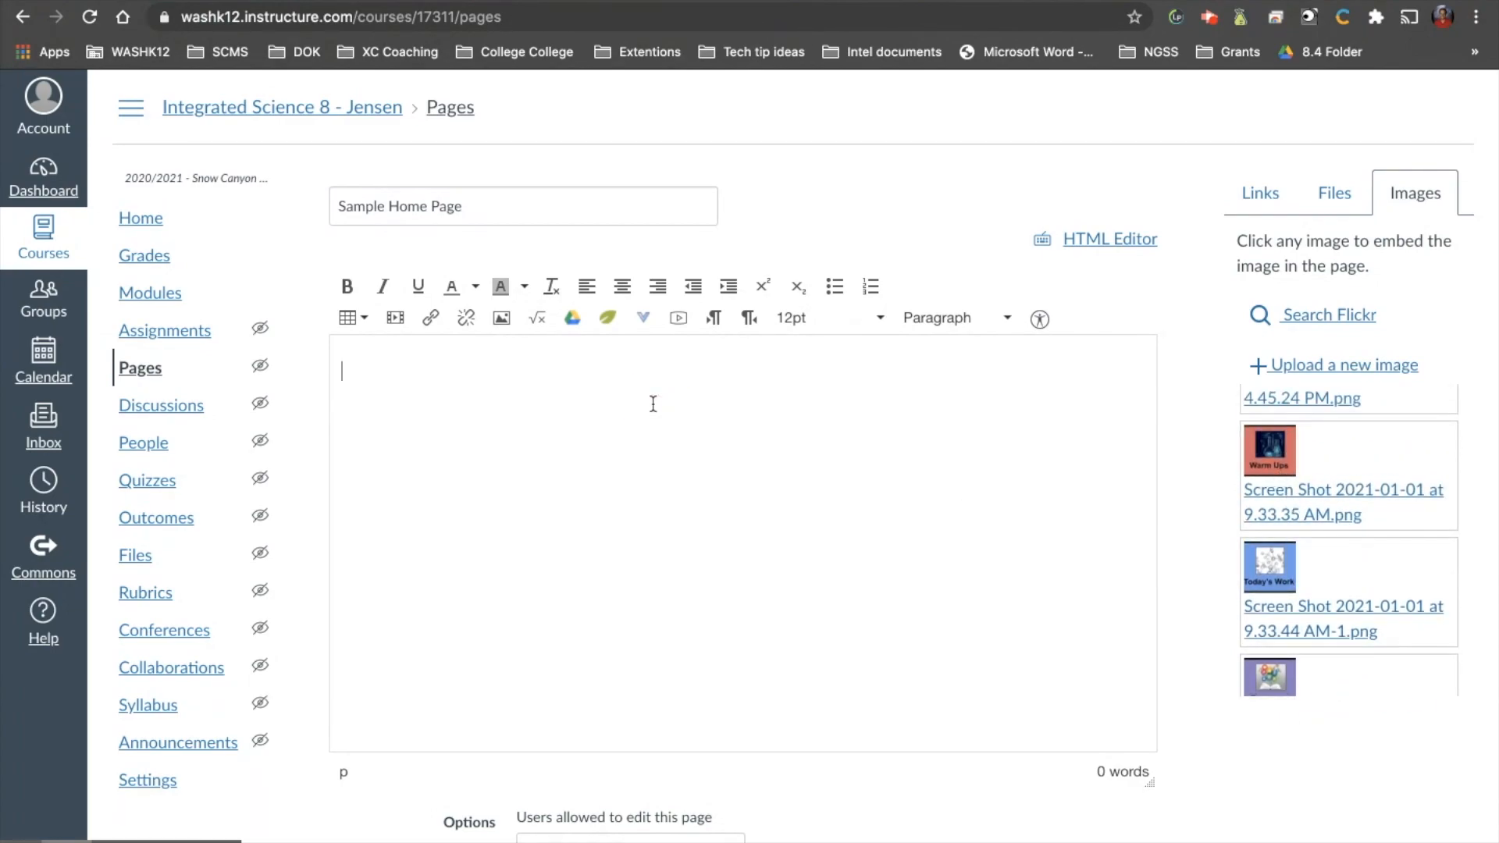
pyautogui.click(1309, 498)
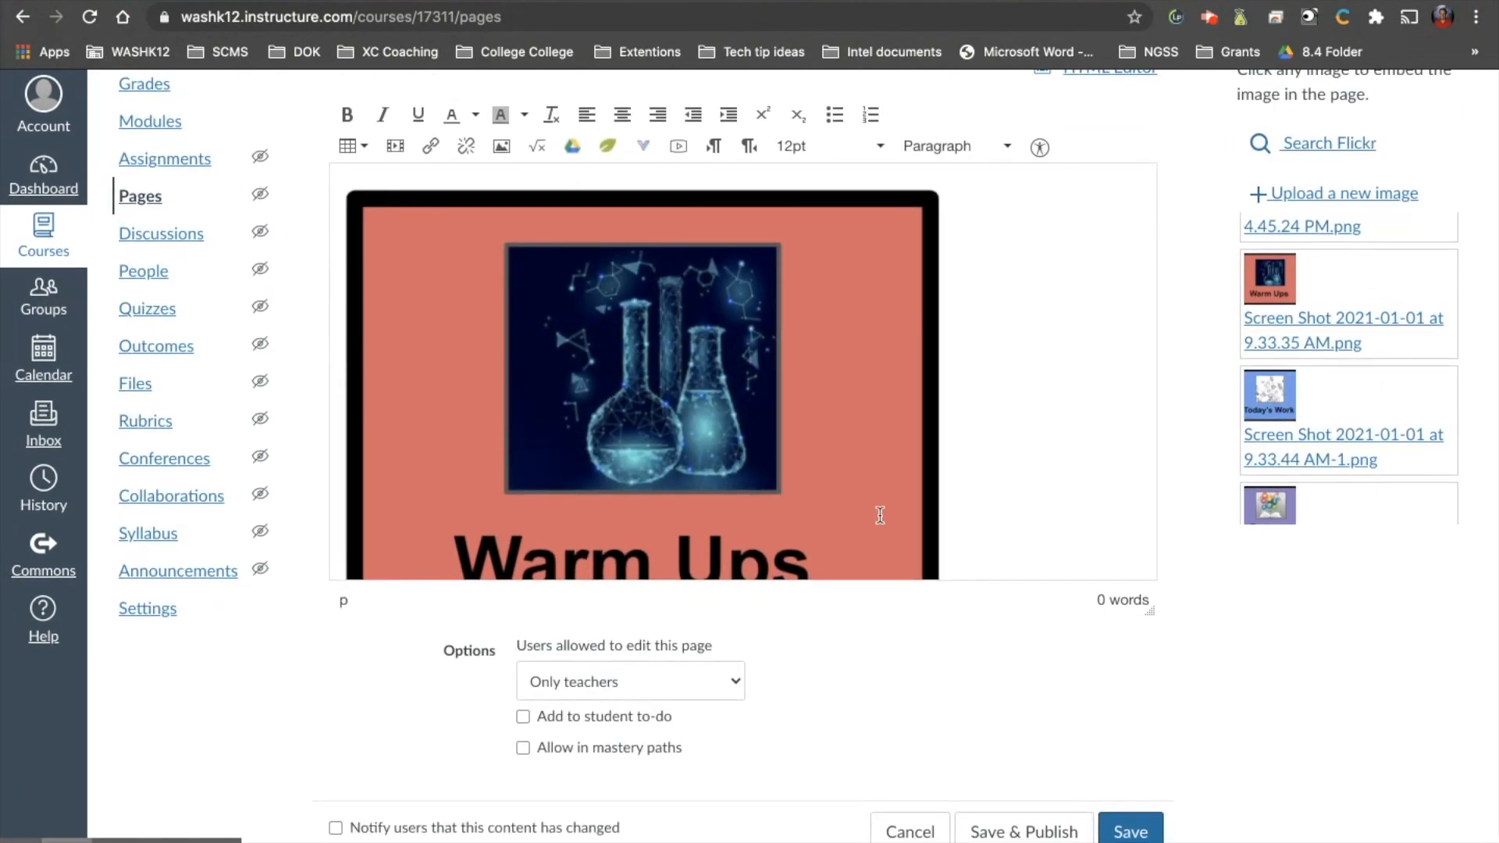
# Shrink the Warm Ups image to a small button about one fifth of the editor's width, keeping its proportions.
pyautogui.click(890, 520)
pyautogui.moveTo(939, 580); pyautogui.dragTo(409, 164)
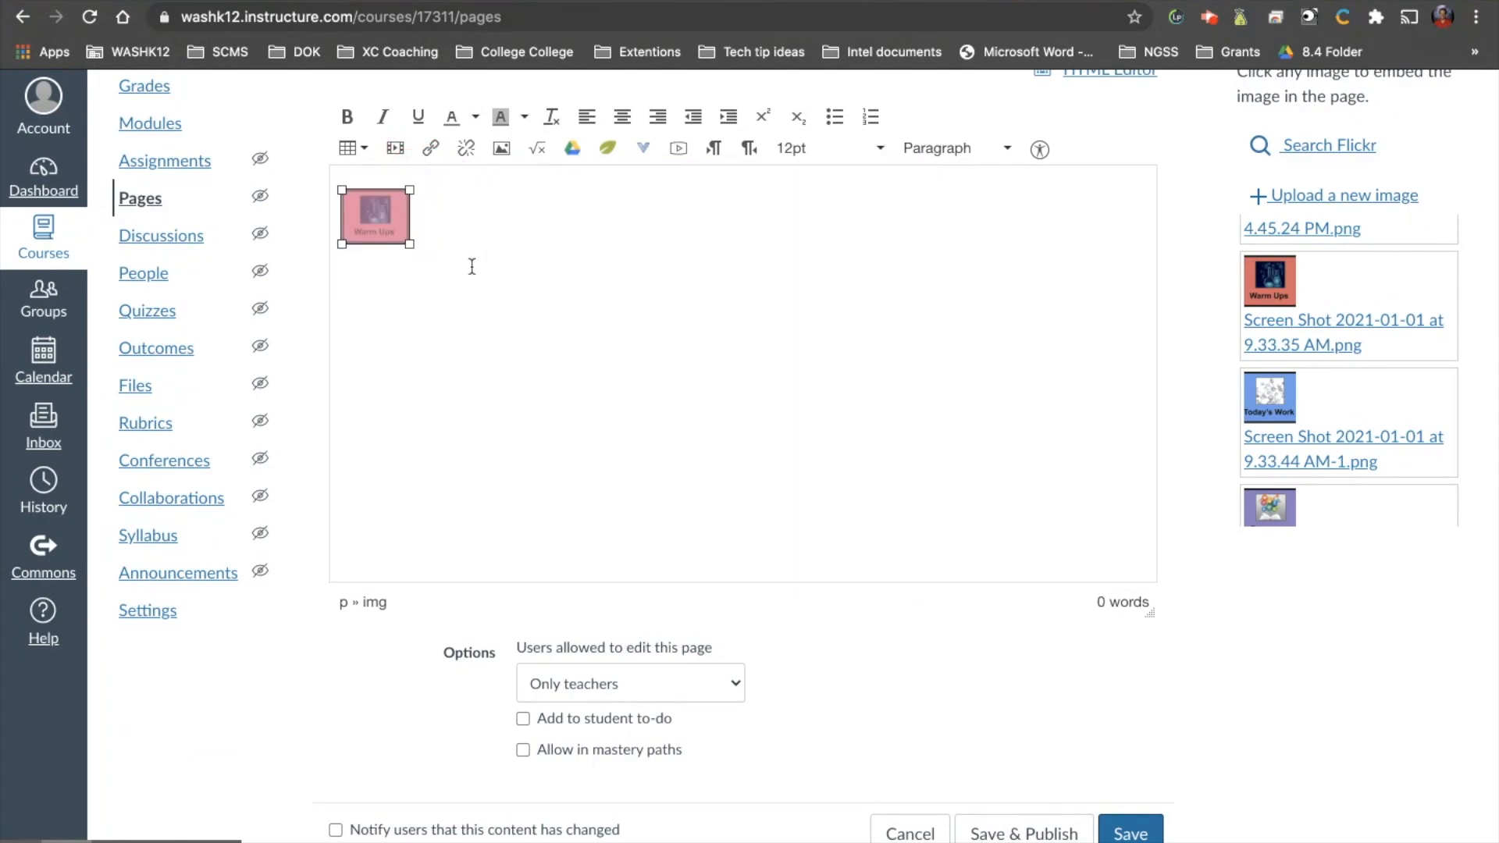
pyautogui.moveTo(409, 245); pyautogui.dragTo(516, 328)
pyautogui.click(626, 348)
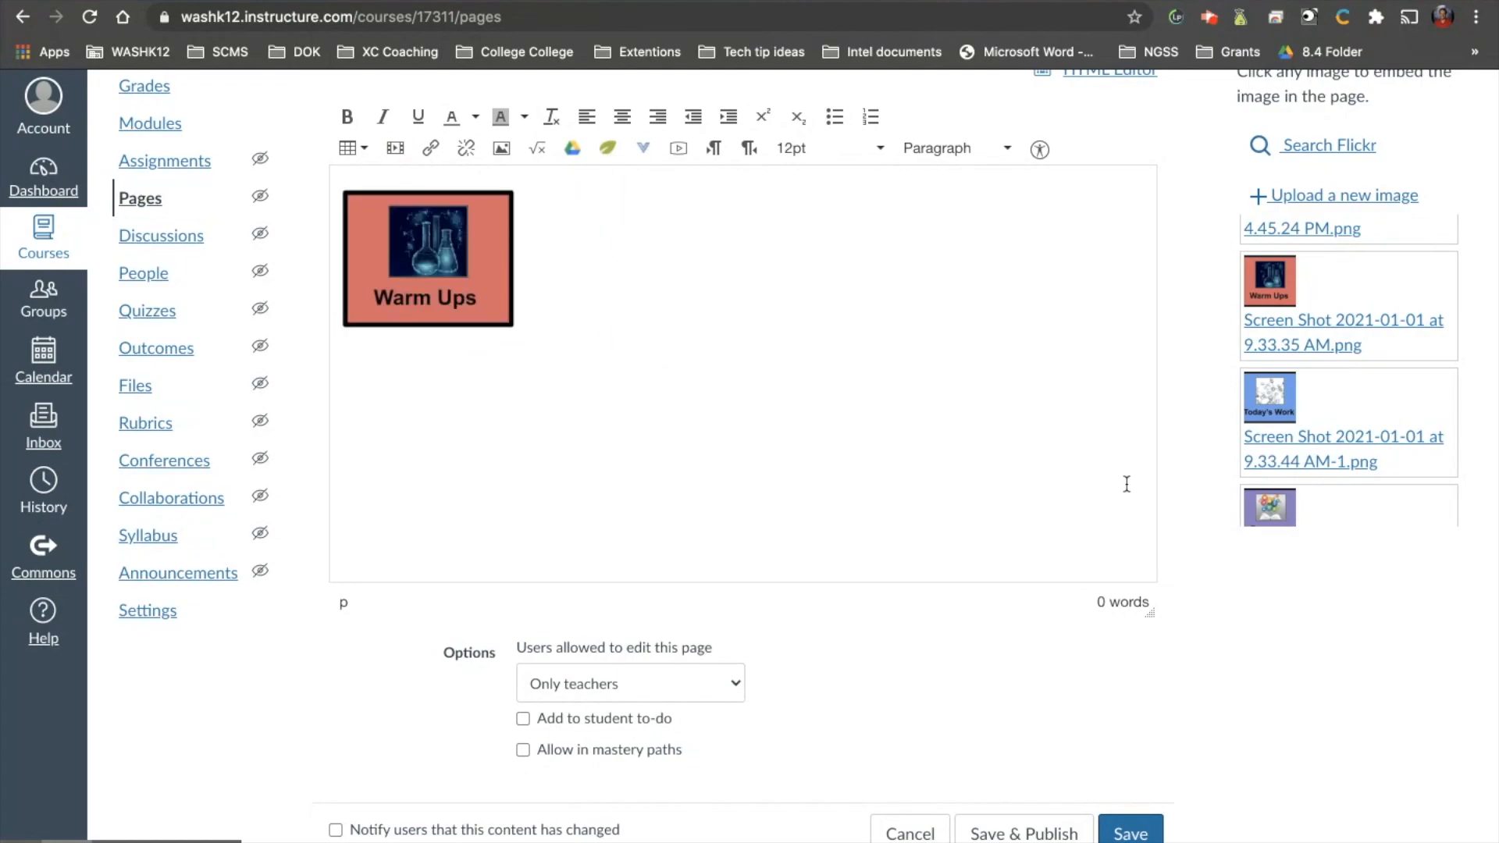
# Embed the Today's Work image, Screen Shot 2021-01-01 at 9.33.44 AM-1.png, beside Warm Ups and shrink it to about the same size.
pyautogui.scroll(-2, 1397, 378)
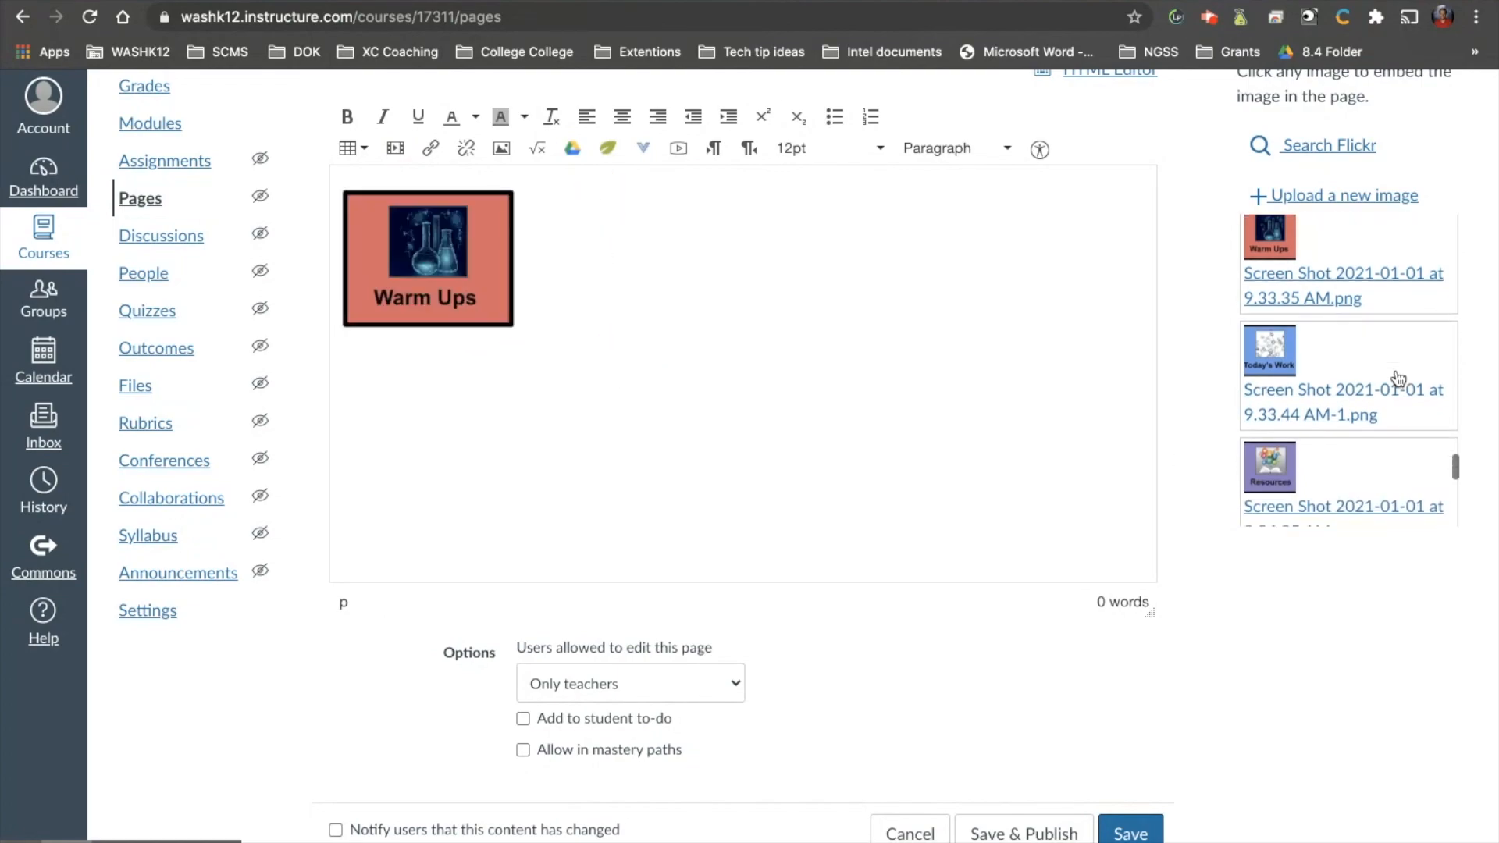
pyautogui.click(1299, 398)
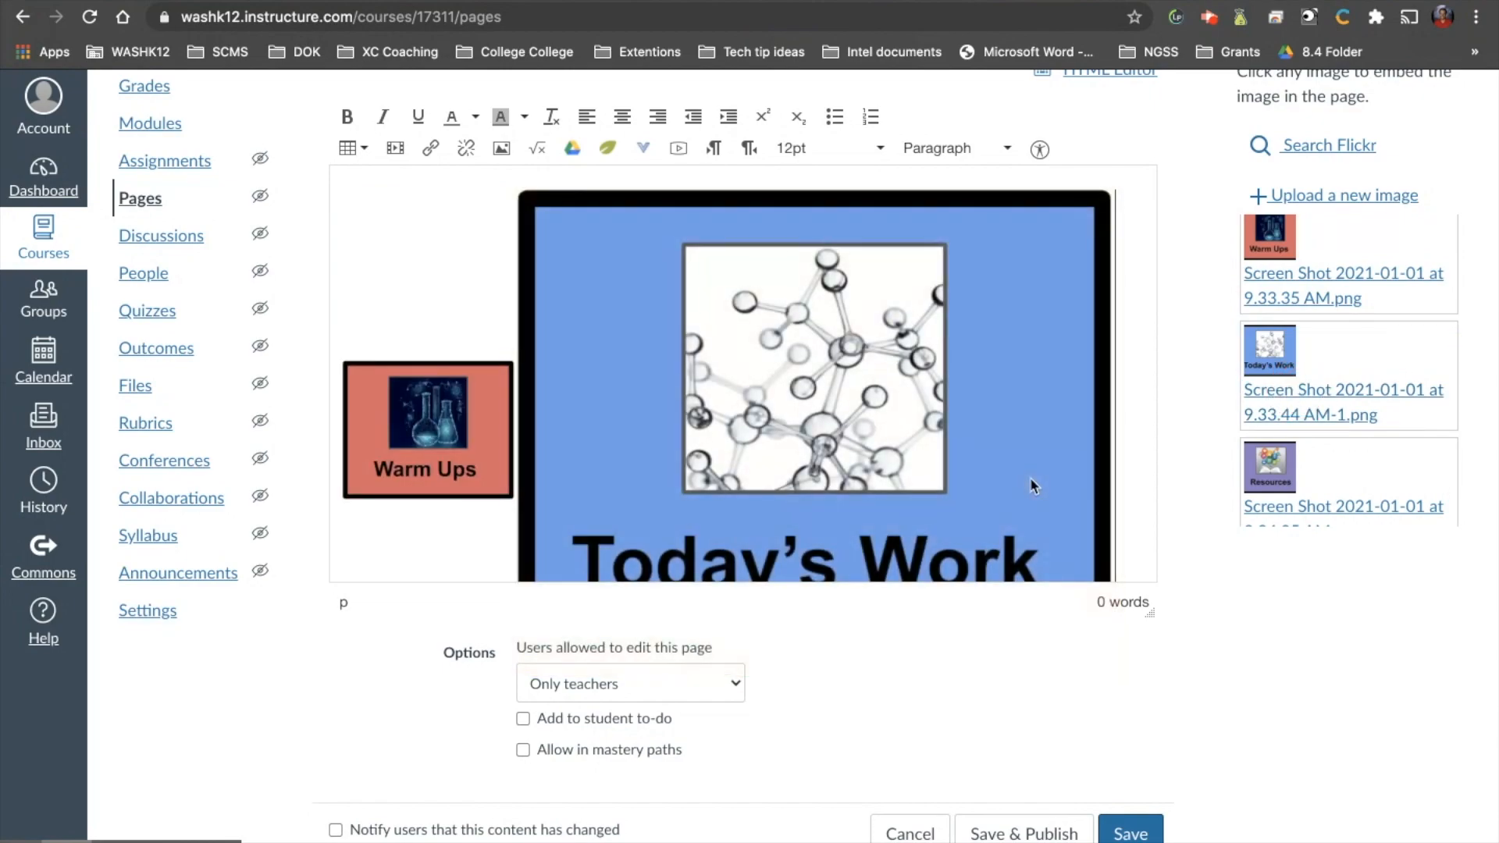
pyautogui.scroll(-2, 1031, 486)
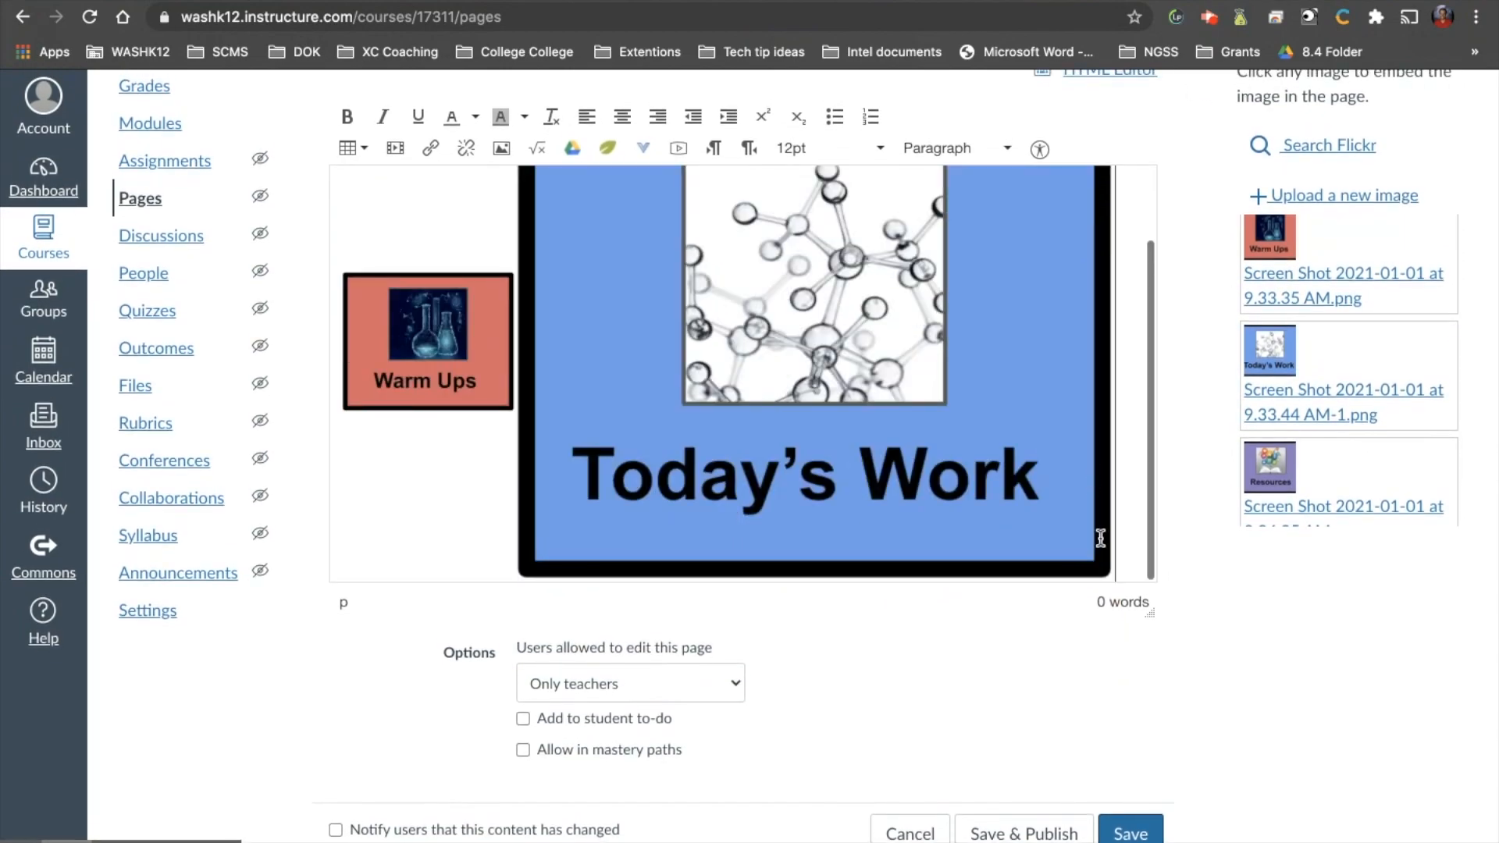
pyautogui.click(1101, 537)
pyautogui.moveTo(1116, 579); pyautogui.dragTo(681, 350)
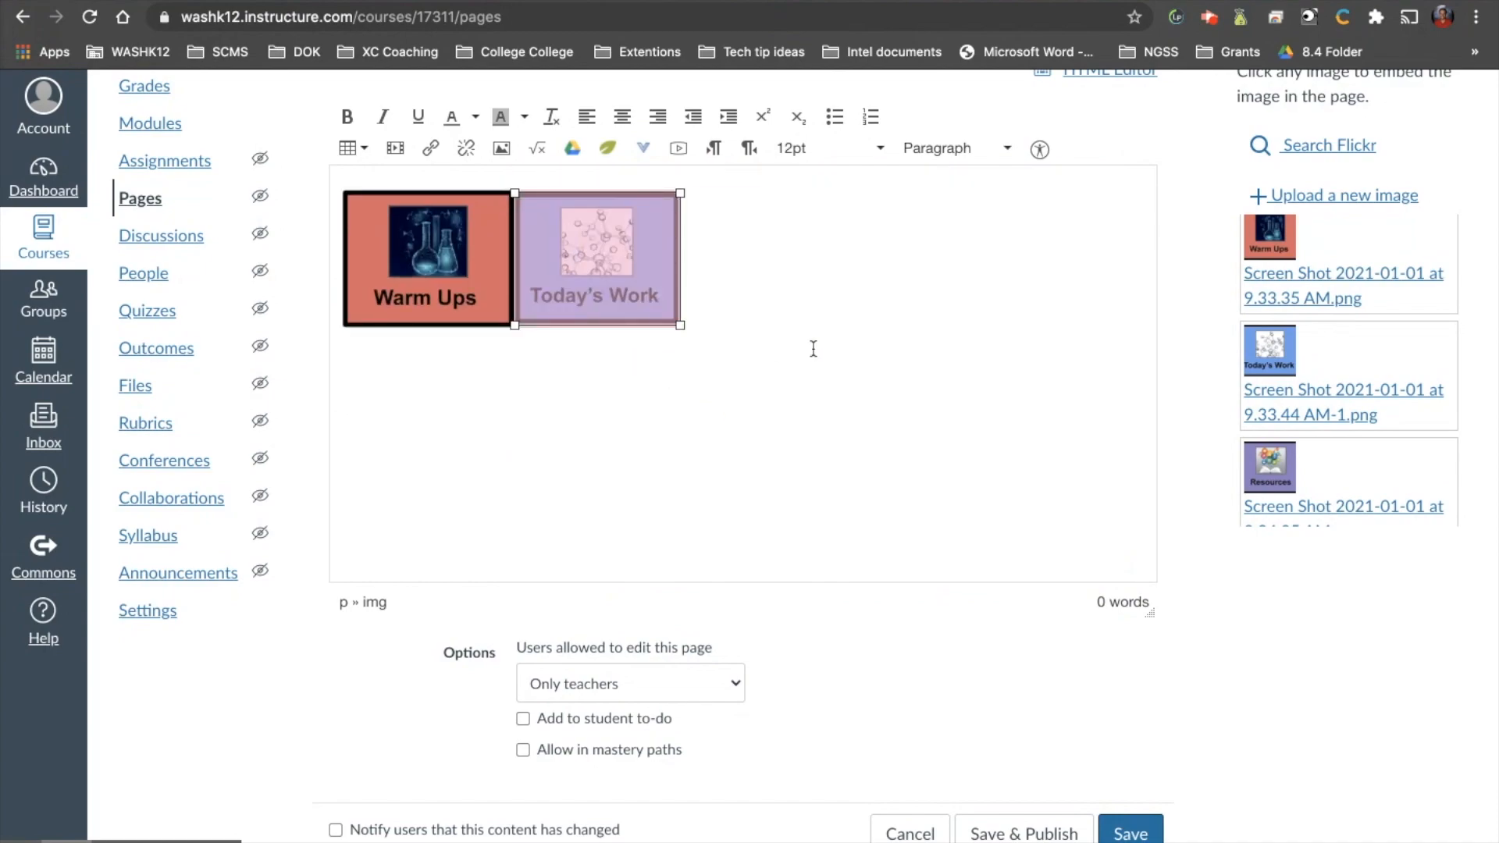
pyautogui.click(921, 341)
# Embed the Resources image, Screen Shot 2021-01-01 at 9.34.05 AM.png, after Today's Work and shrink it to fit on the same row.
pyautogui.scroll(3, 947, 302)
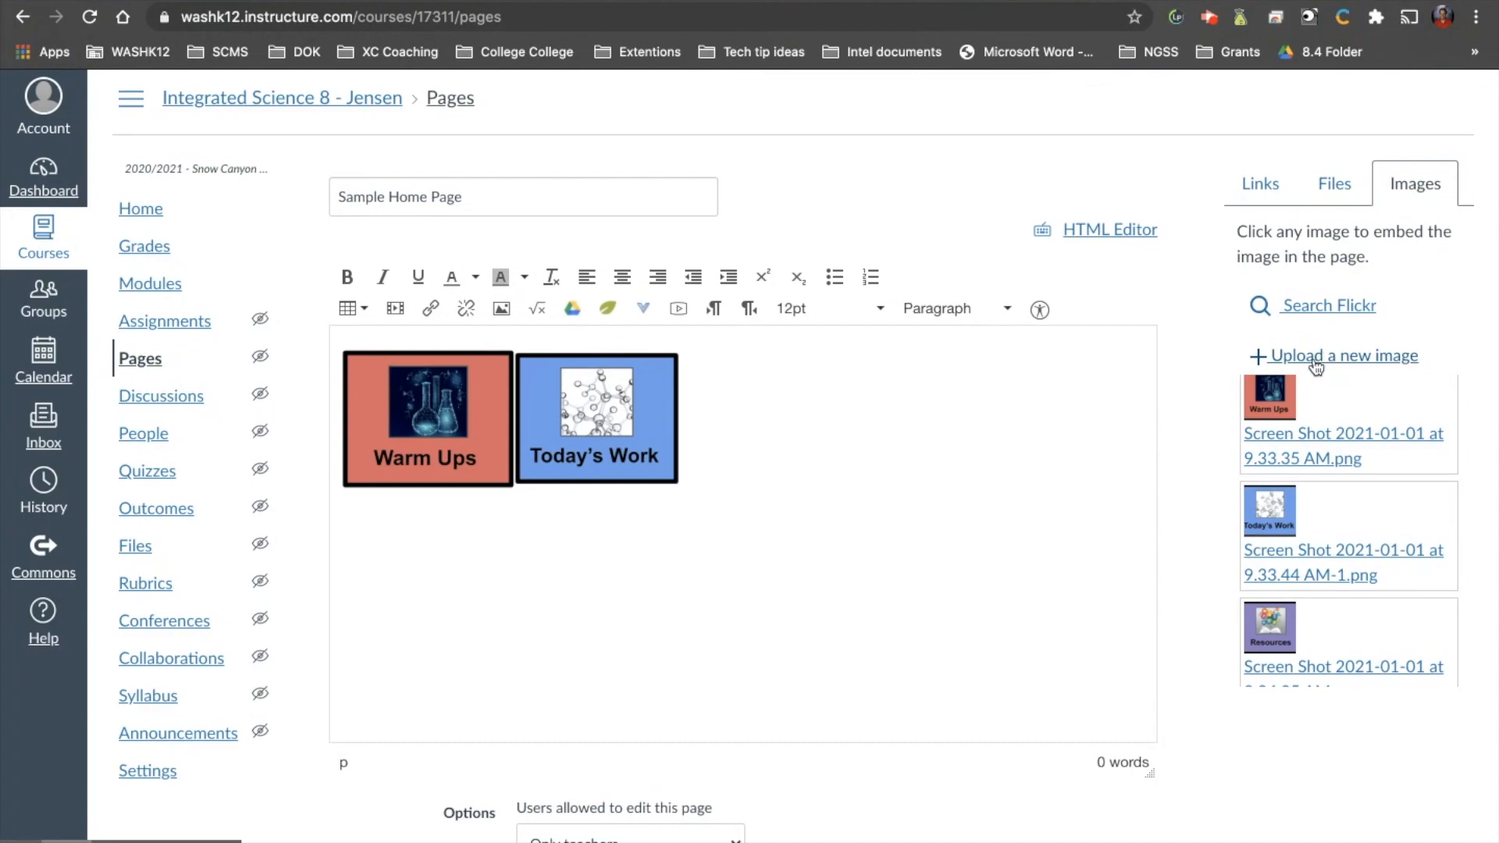
pyautogui.scroll(-1, 1300, 490)
pyautogui.scroll(-3, 1300, 489)
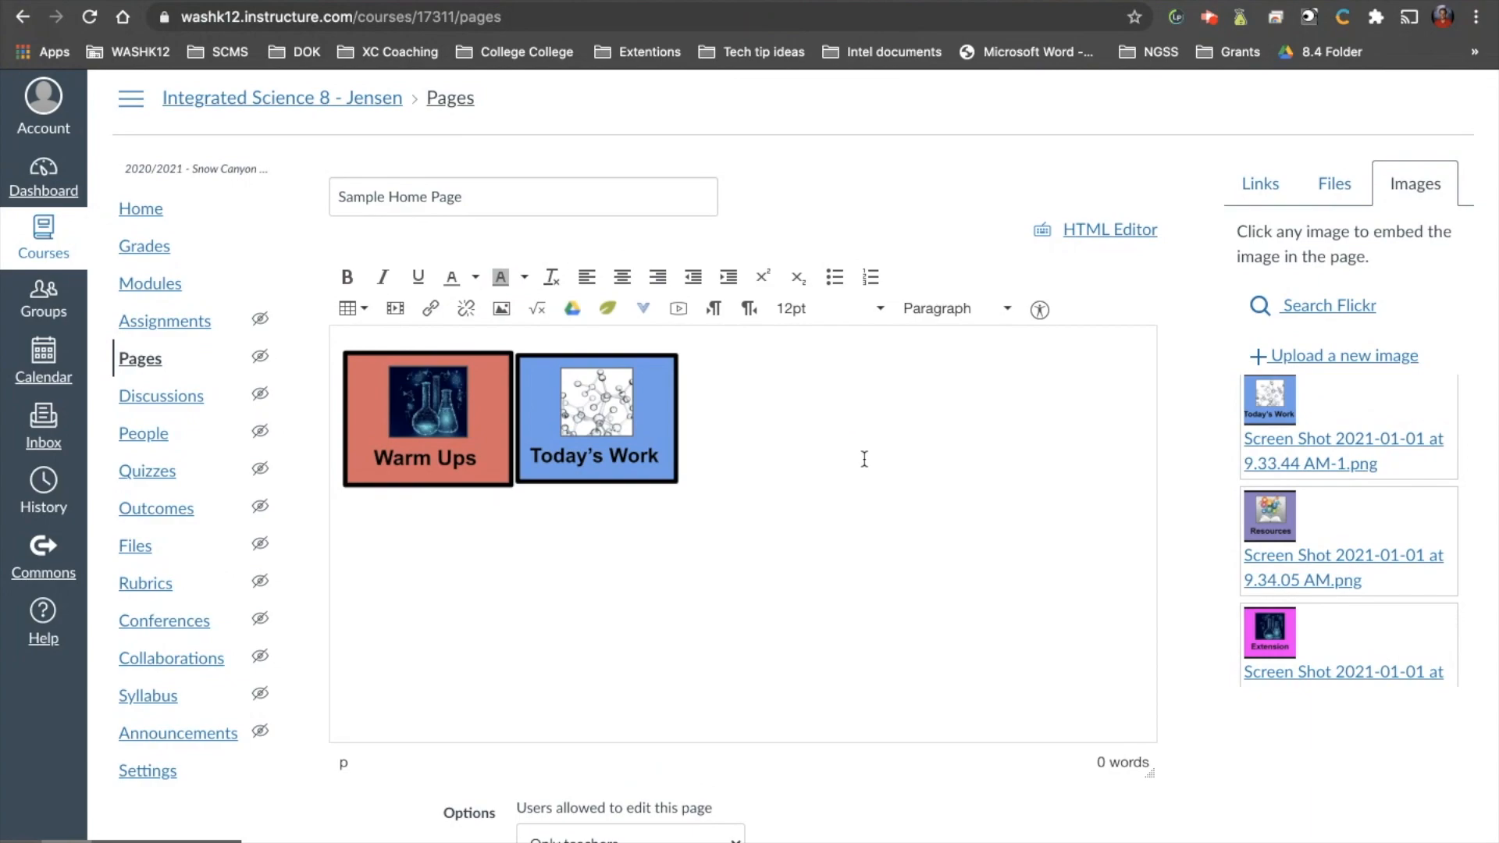
pyautogui.click(1309, 564)
pyautogui.scroll(-3, 873, 616)
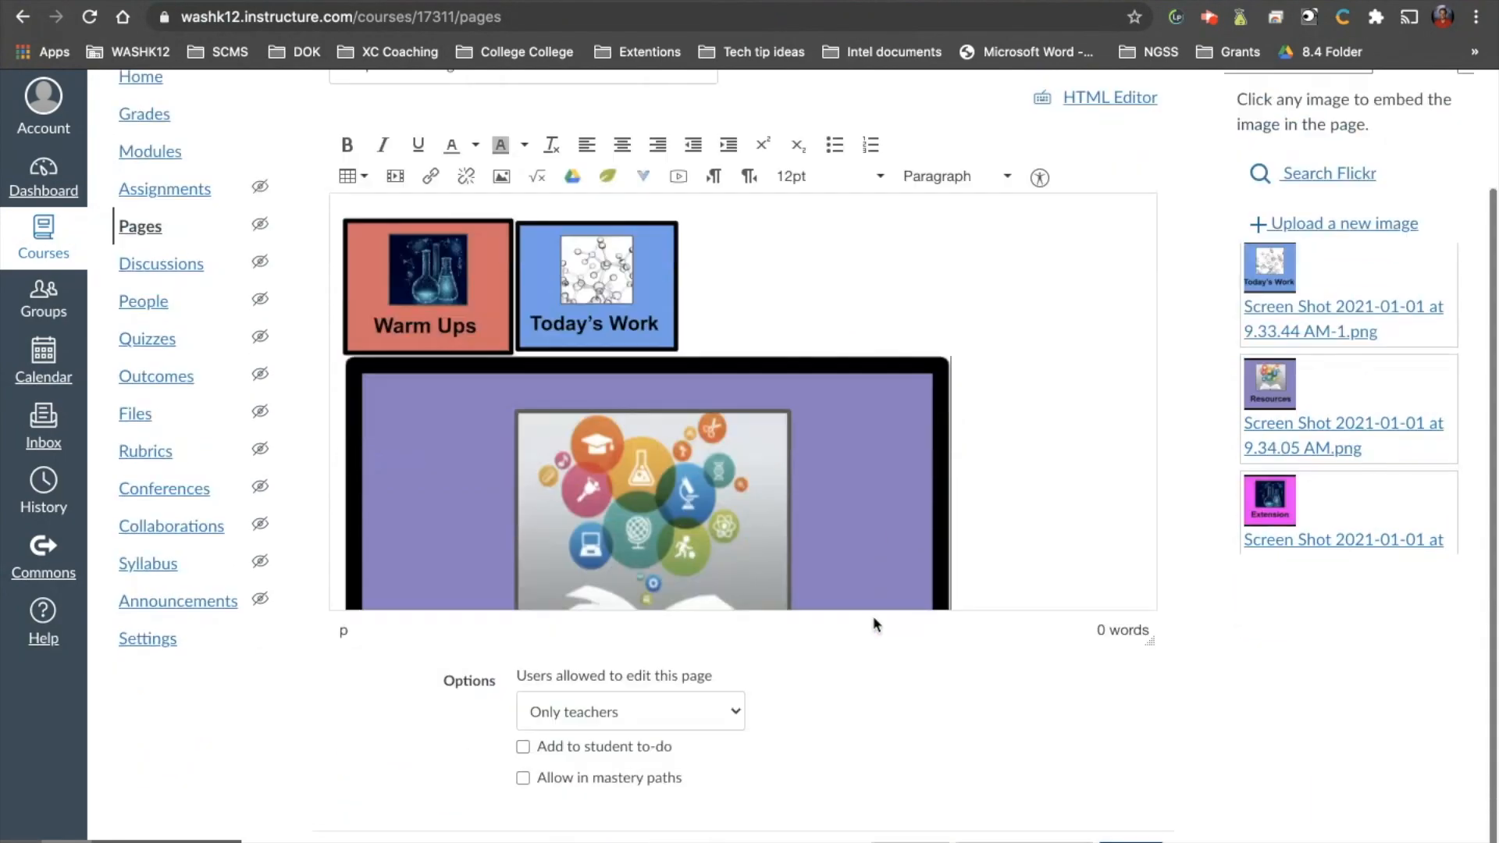
pyautogui.scroll(-3, 957, 466)
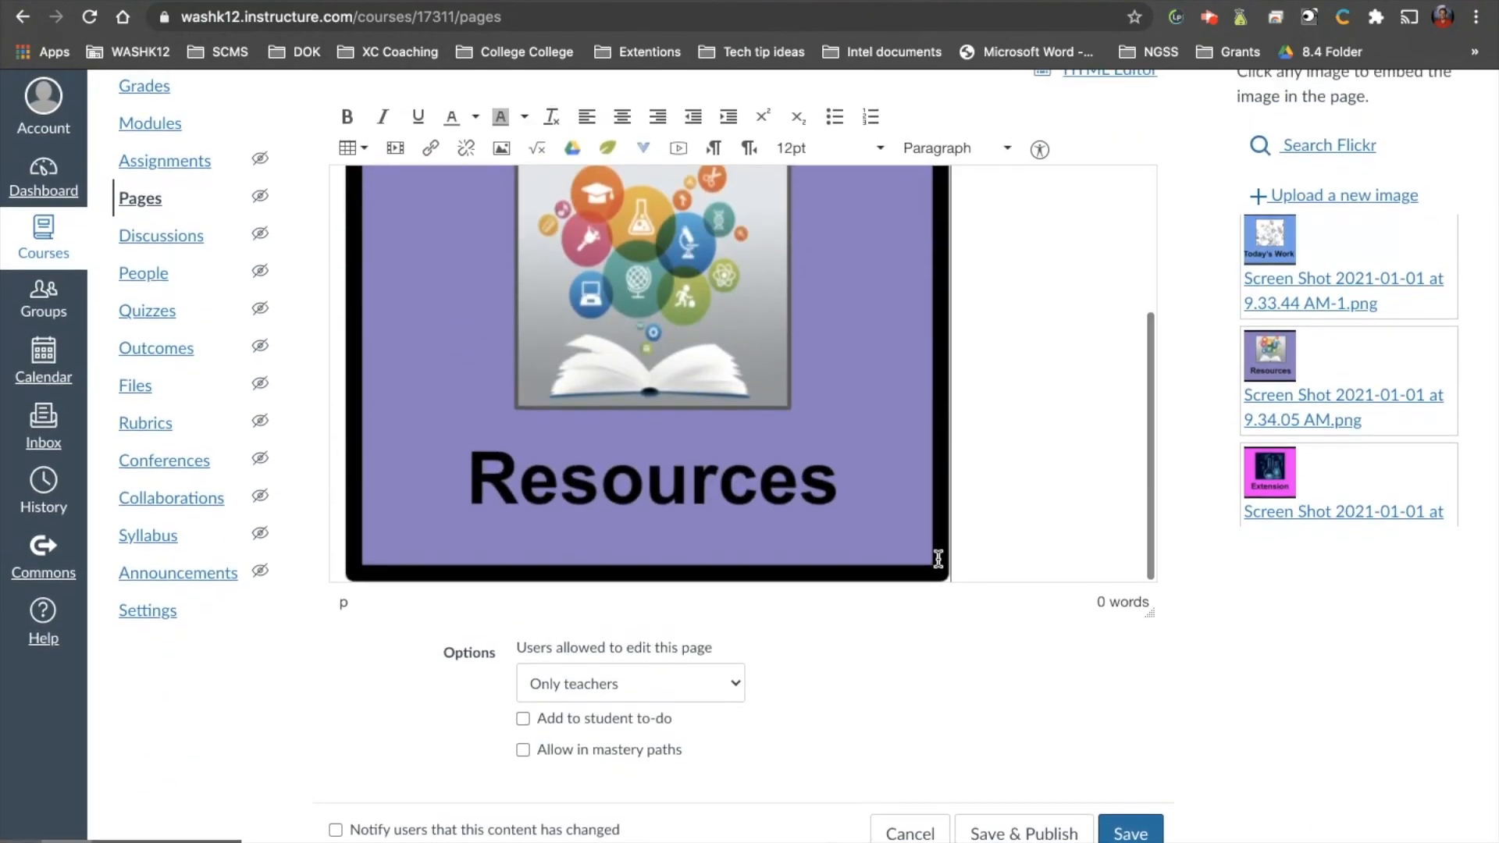
pyautogui.click(940, 568)
pyautogui.moveTo(952, 581); pyautogui.dragTo(542, 259)
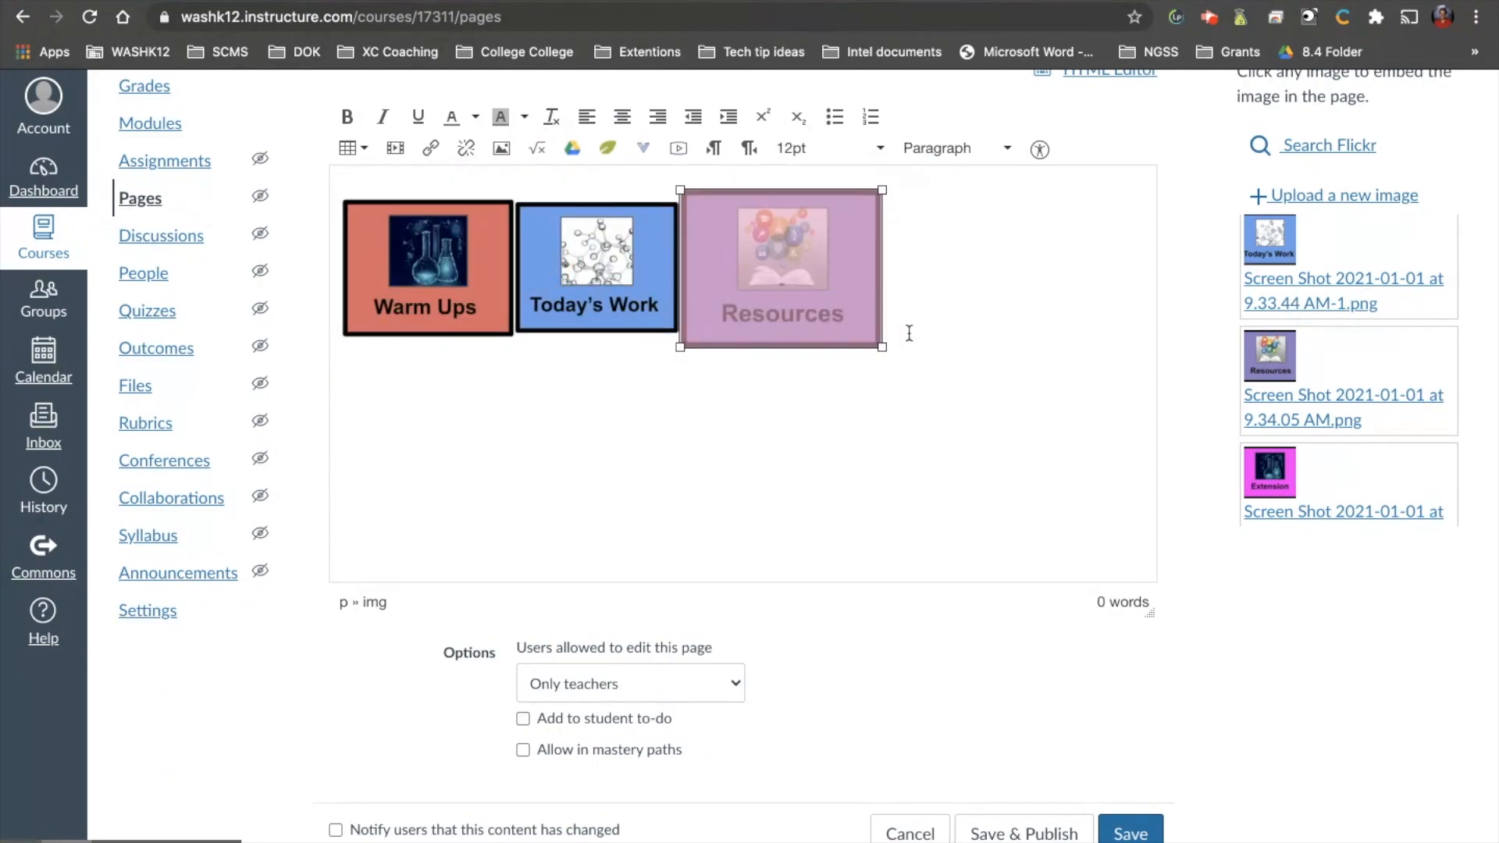
pyautogui.moveTo(882, 347); pyautogui.dragTo(872, 339)
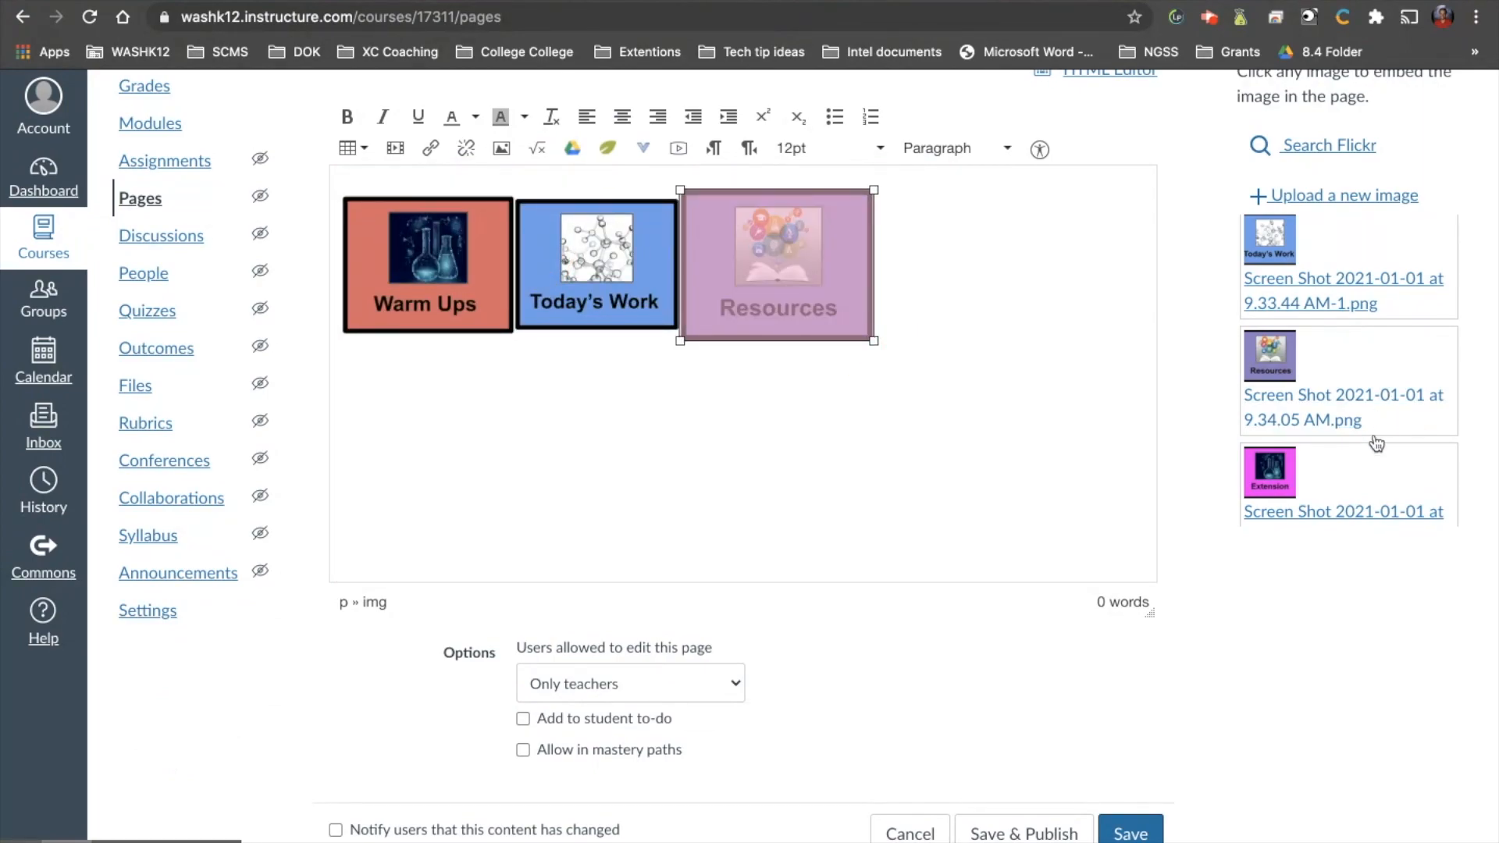
# Embed the Extension image, Screen Shot 2021-01-01 at 9.34.15 AM.png, in a new row below Warm Ups and shrink it to button size.
pyautogui.click(697, 445)
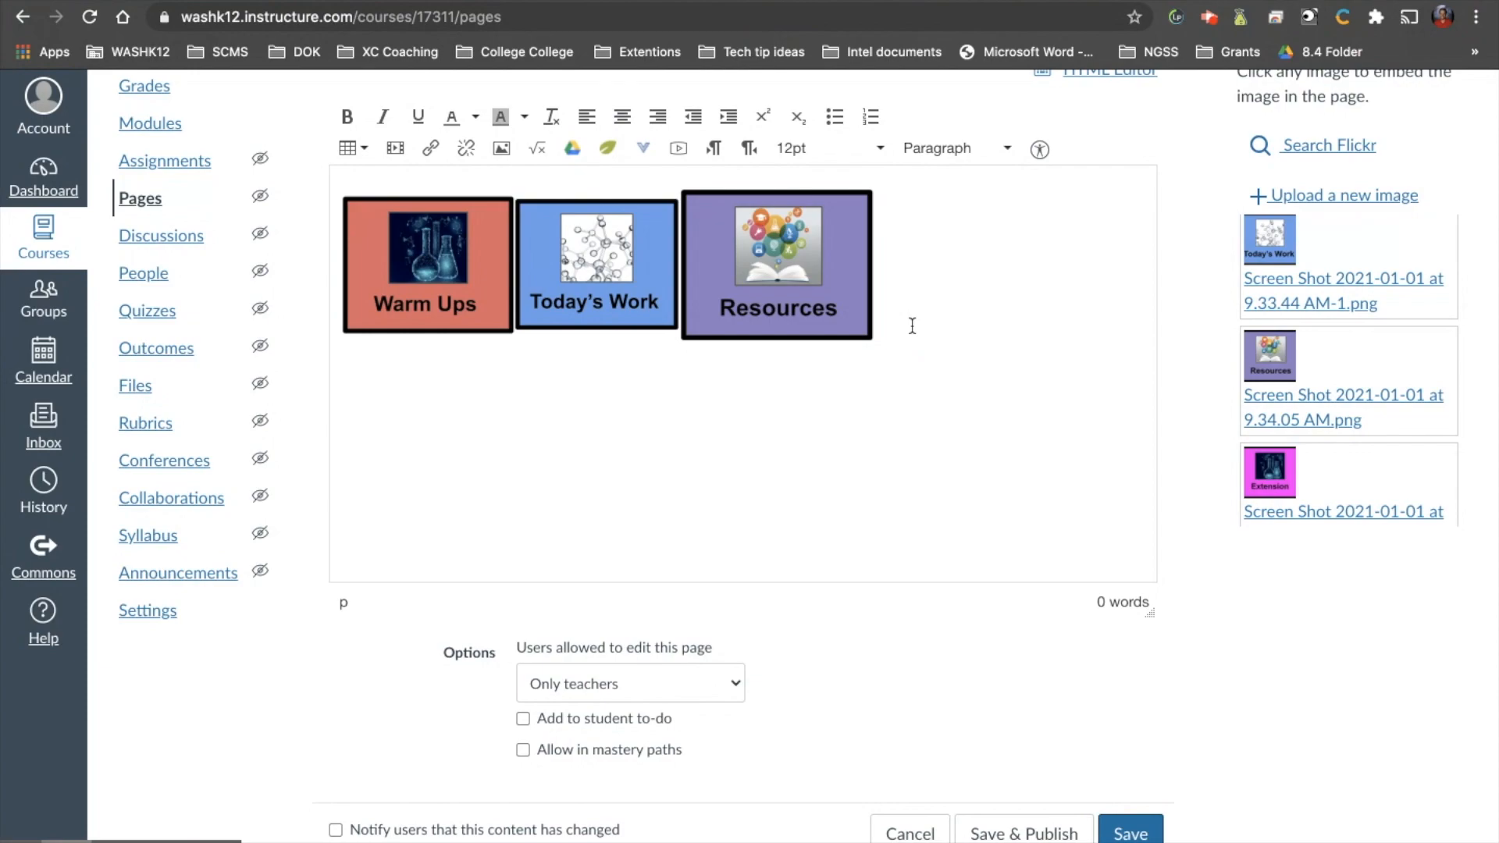
pyautogui.scroll(-2, 1314, 407)
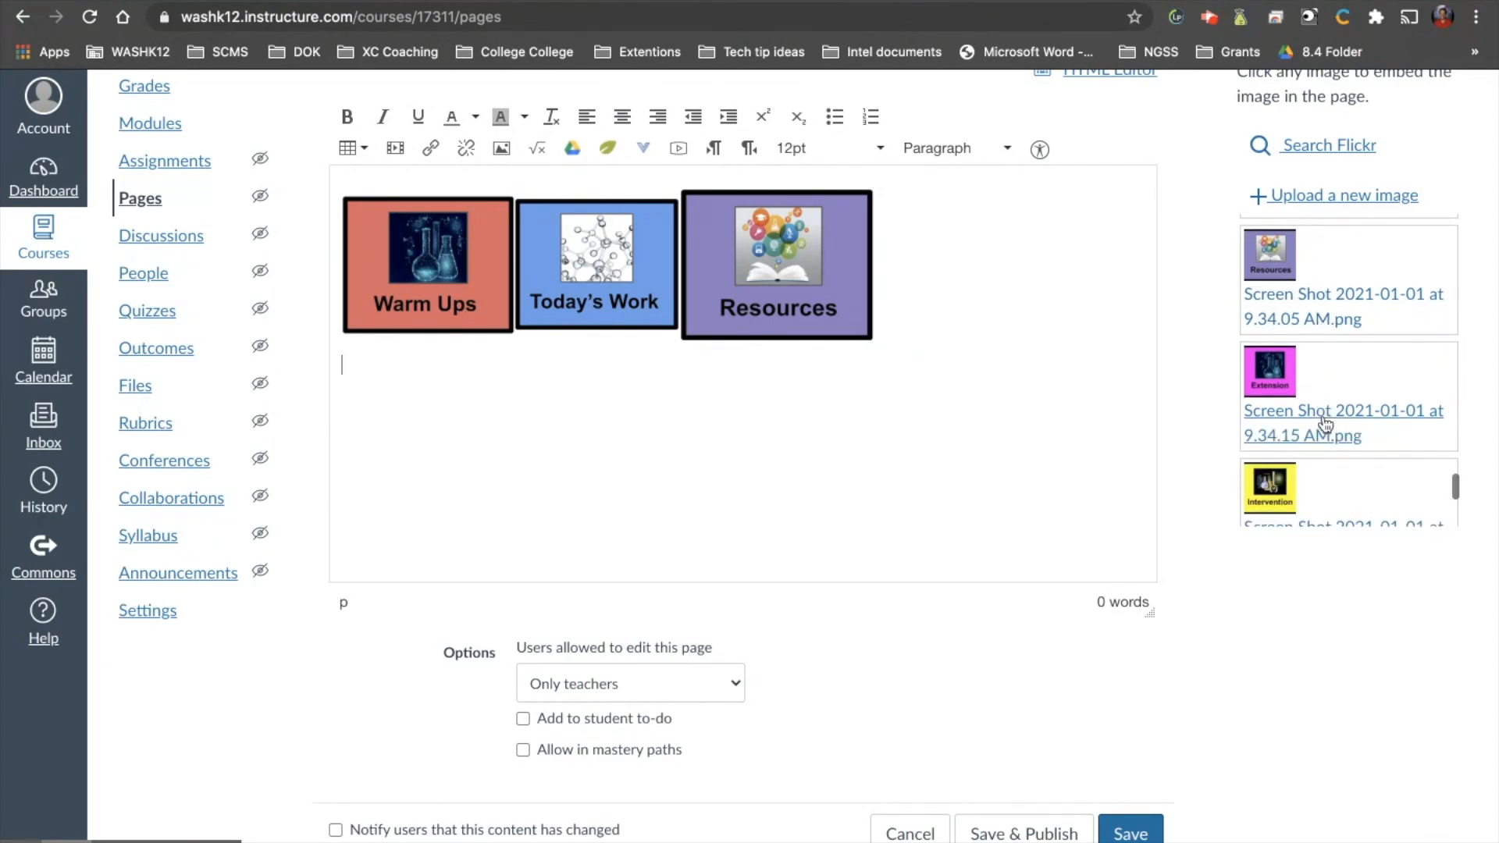
pyautogui.click(1314, 407)
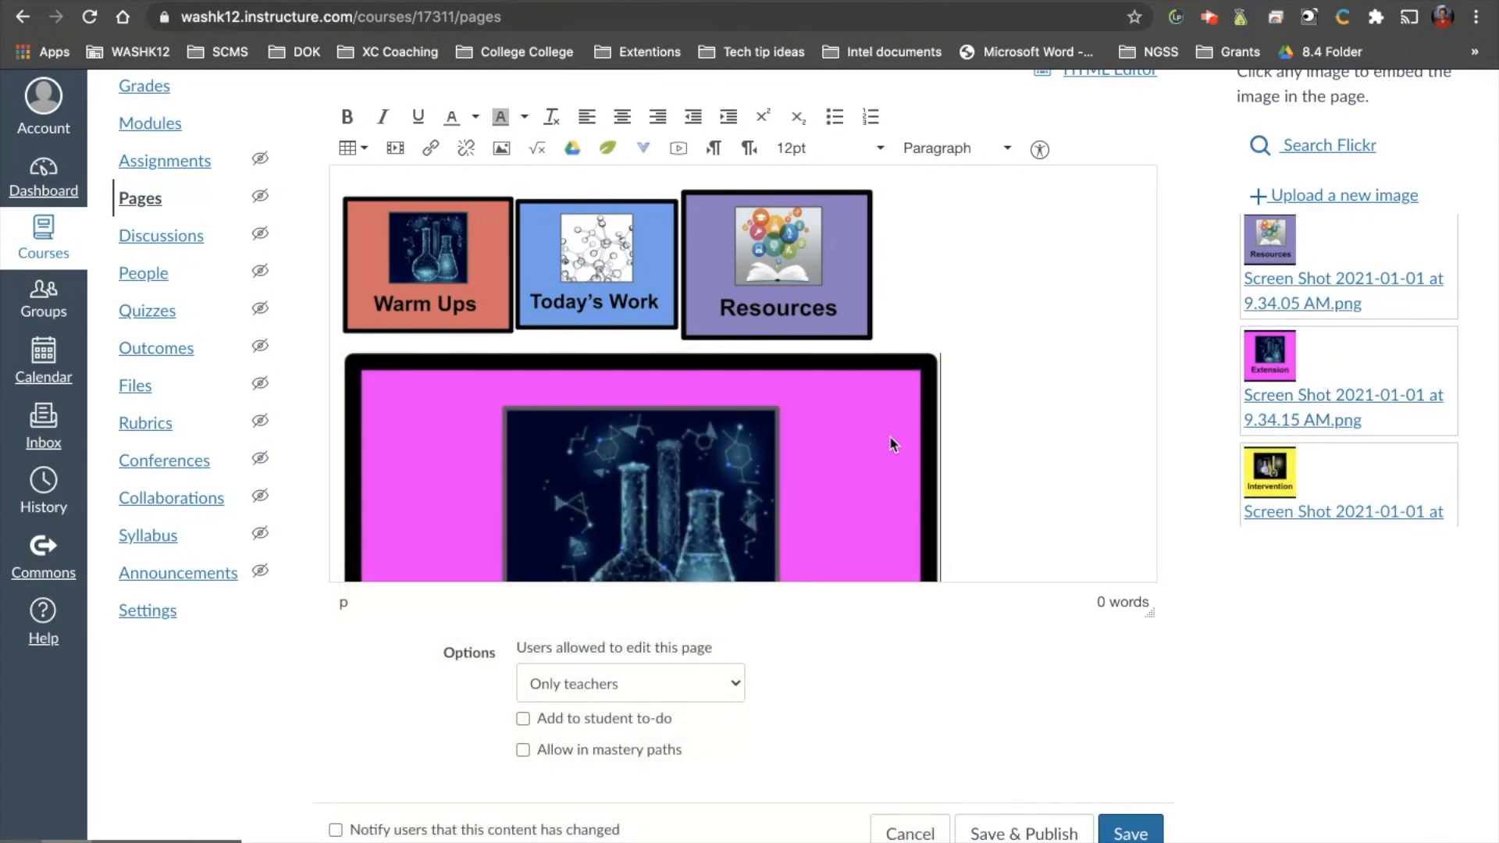
pyautogui.scroll(-3, 987, 461)
pyautogui.click(921, 543)
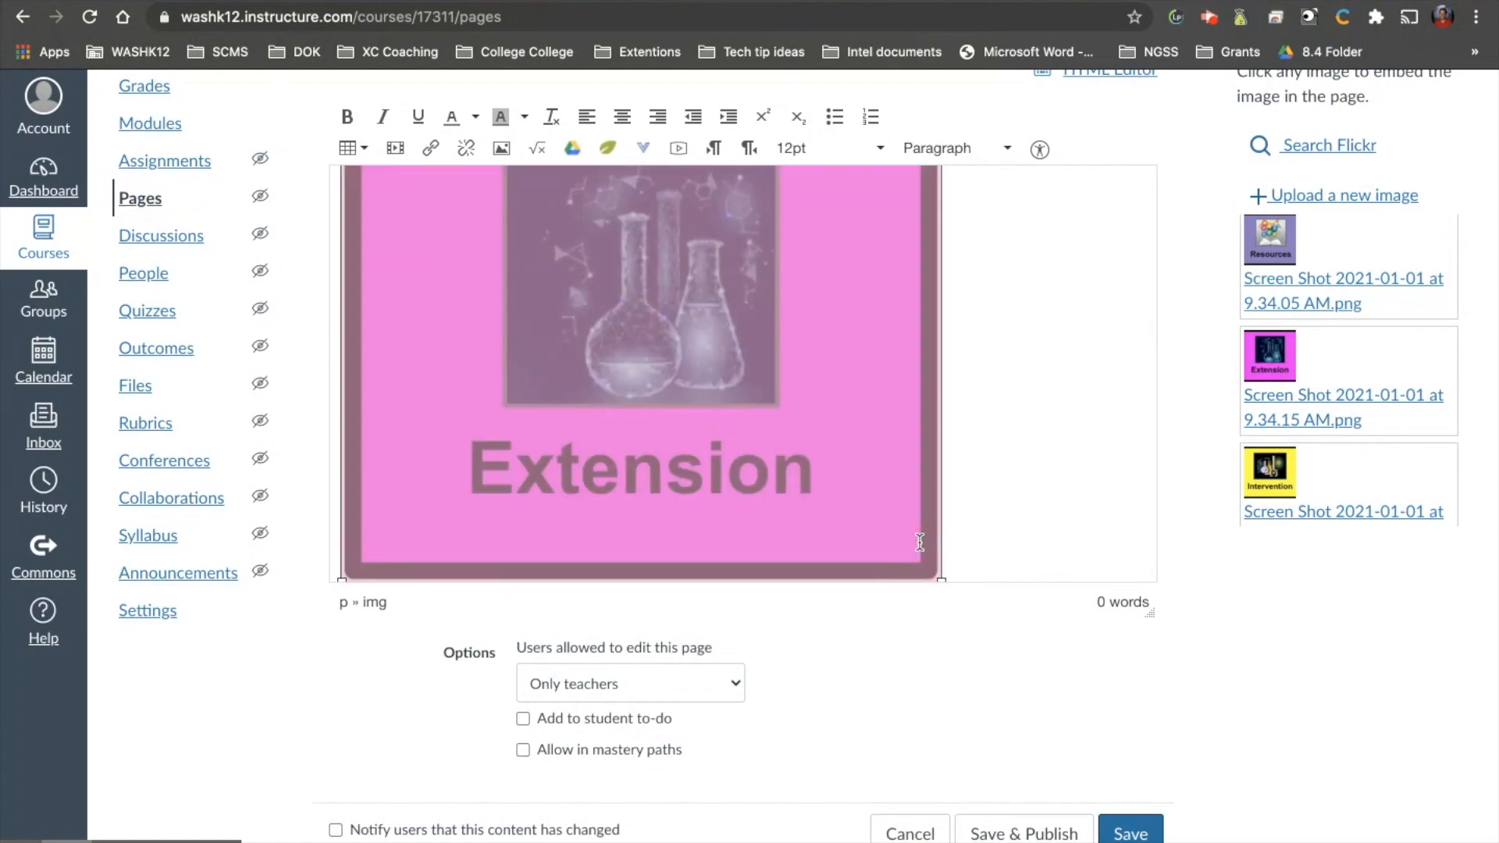
pyautogui.moveTo(943, 580); pyautogui.dragTo(593, 271)
pyautogui.moveTo(592, 553); pyautogui.dragTo(529, 505)
# Embed the Intervention image, Screen Shot 2021-01-01 at 9.34.25 AM.png, after Extension and shrink it to fit on the same row.
pyautogui.scroll(-2, 1389, 437)
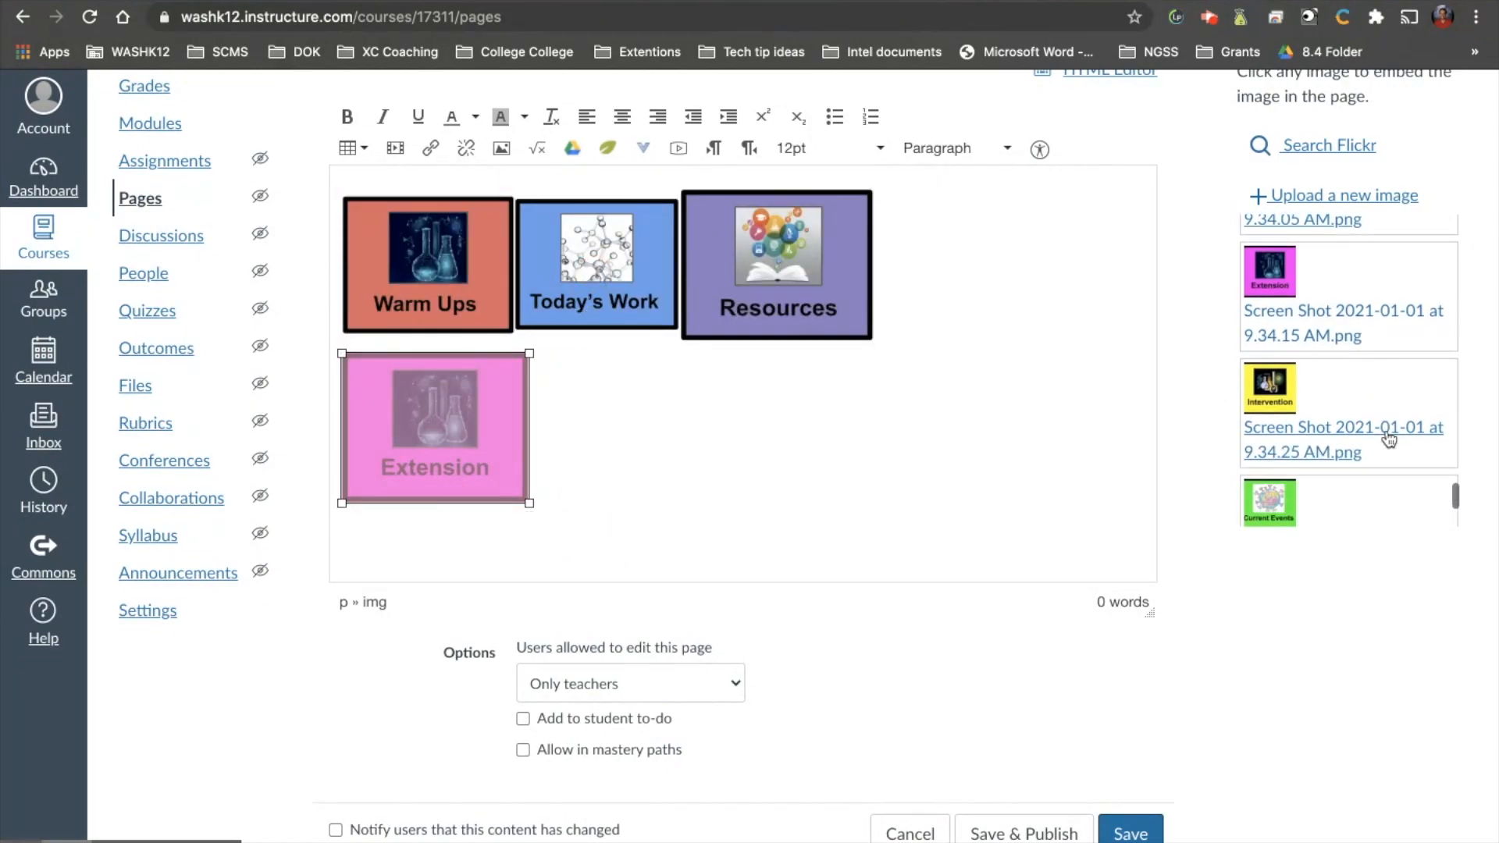
pyautogui.click(875, 446)
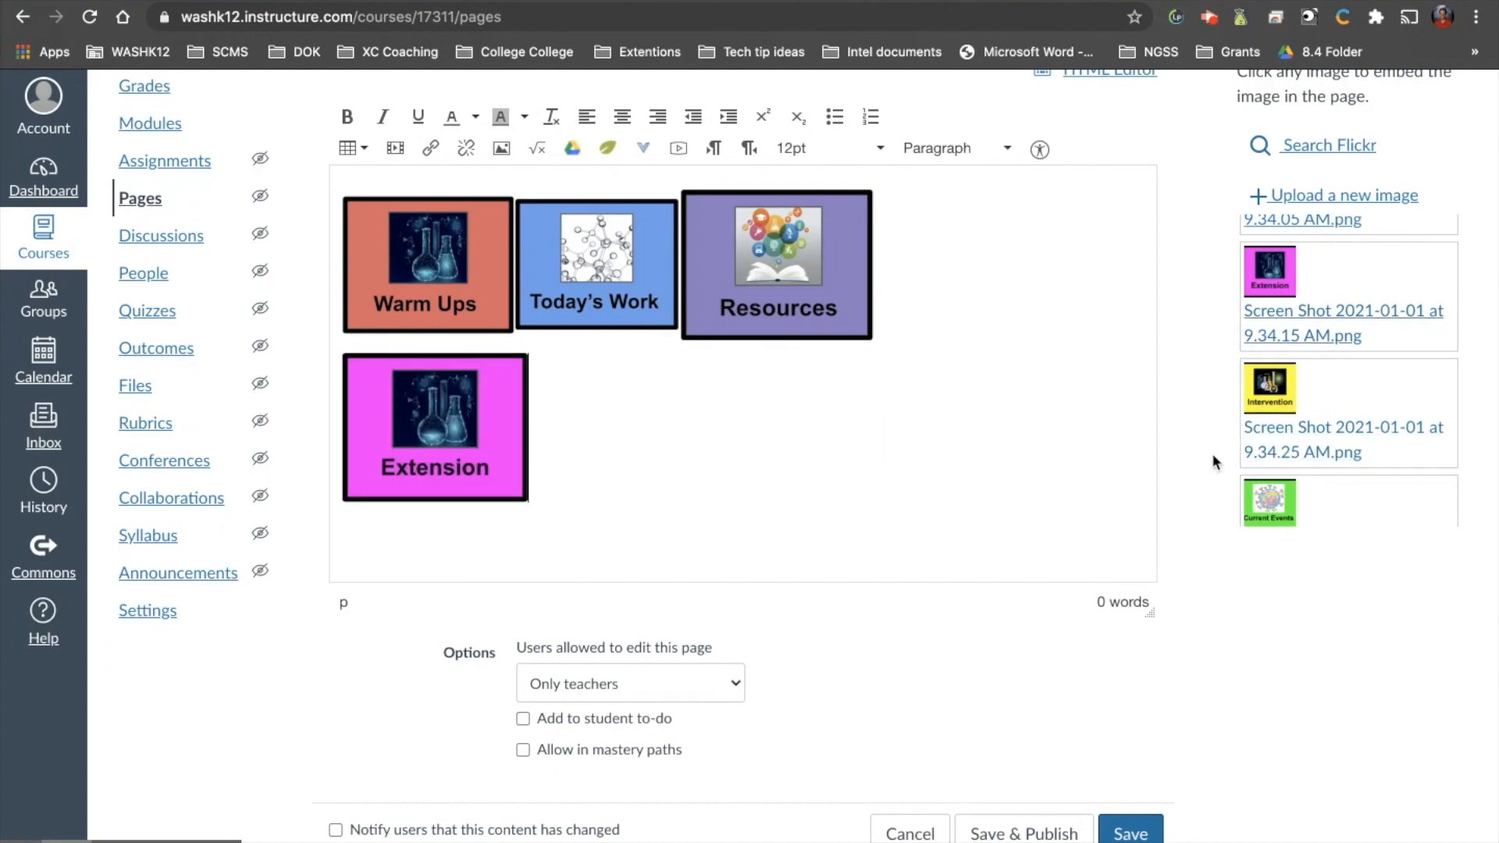
pyautogui.click(1327, 428)
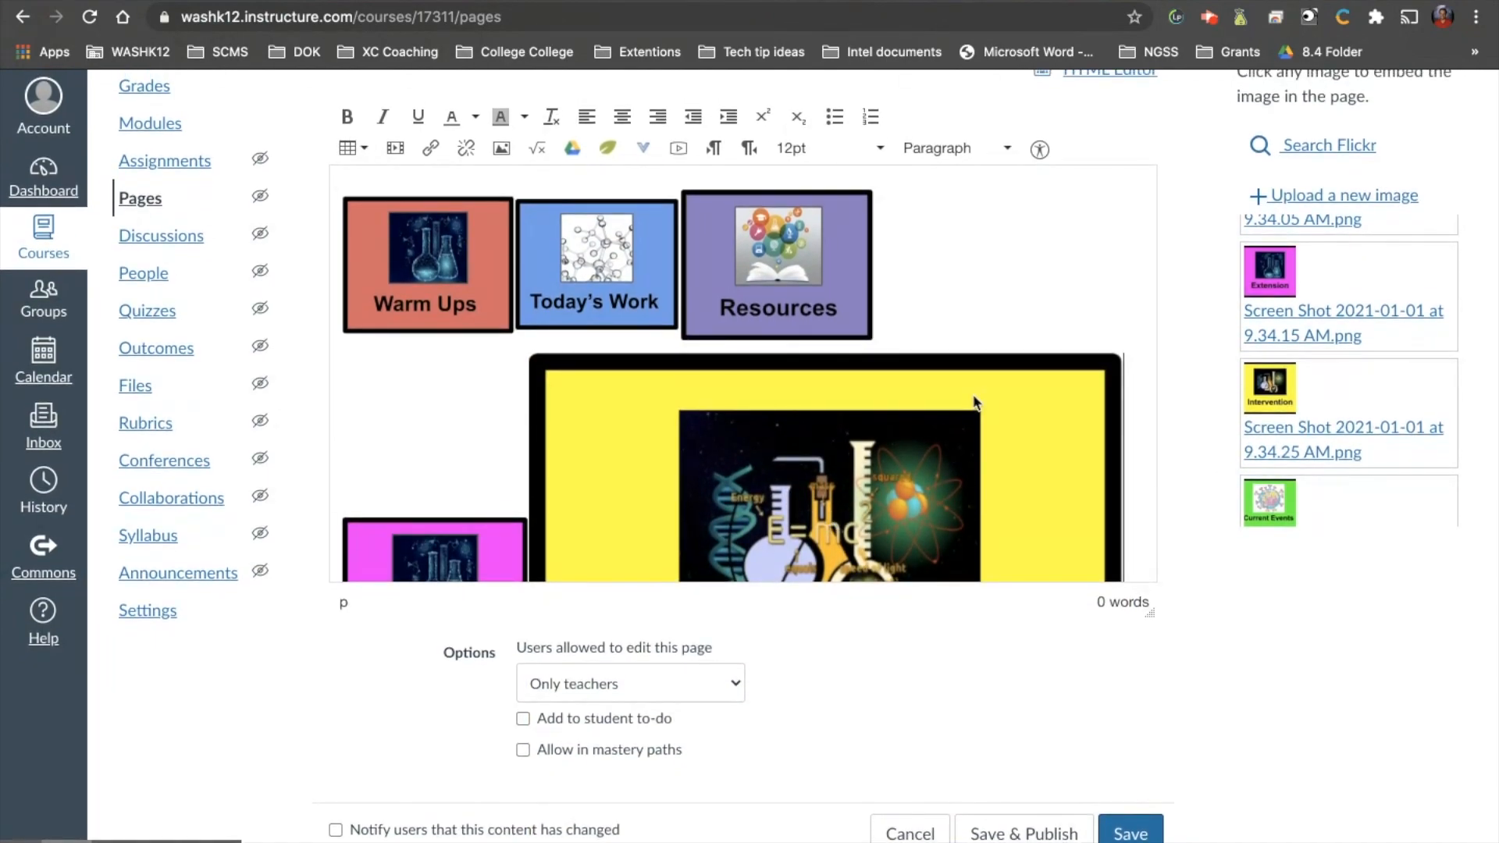
pyautogui.scroll(-3, 1043, 261)
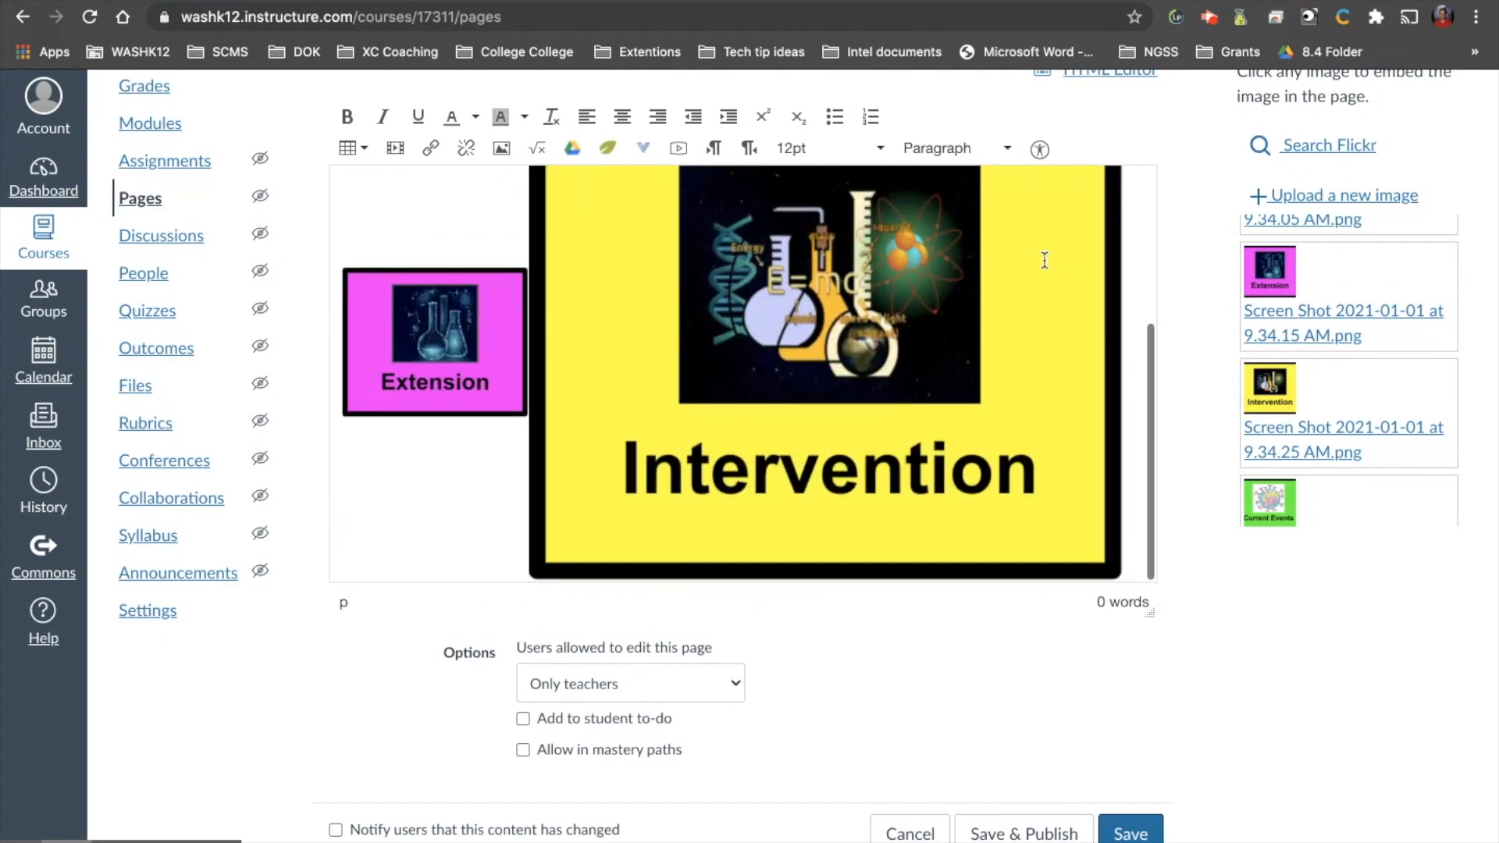
pyautogui.click(1085, 405)
pyautogui.moveTo(1125, 581); pyautogui.dragTo(742, 525)
# Embed the Current Events image, Screen Shot 2021-01-01 at 9.34.35 AM.png, after Intervention and shrink it to fit on the second row.
pyautogui.scroll(-2, 1360, 437)
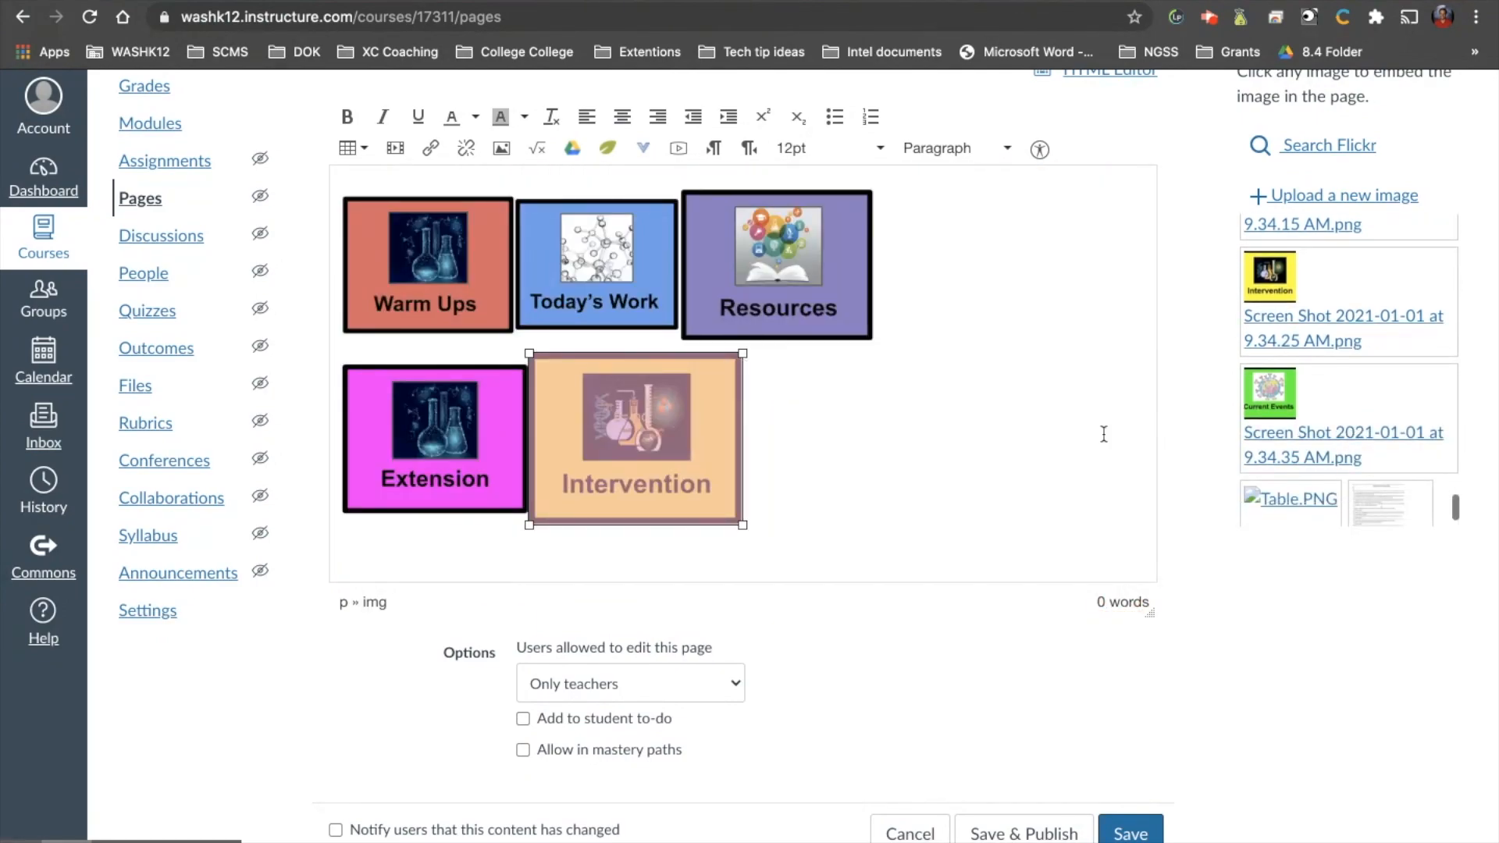
pyautogui.click(1027, 428)
pyautogui.moveTo(1298, 426); pyautogui.dragTo(903, 552)
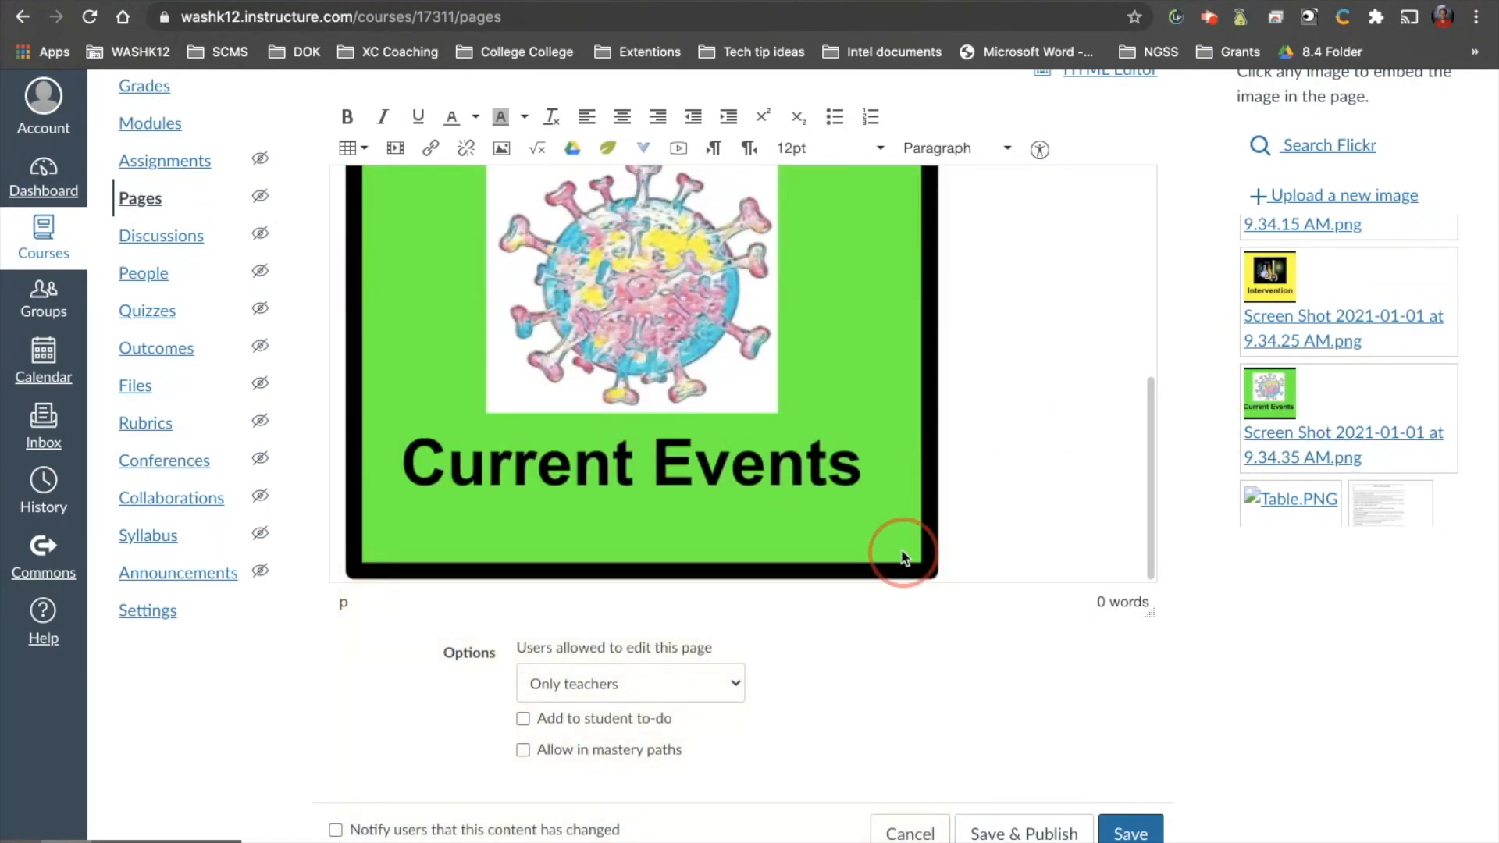
pyautogui.click(943, 579)
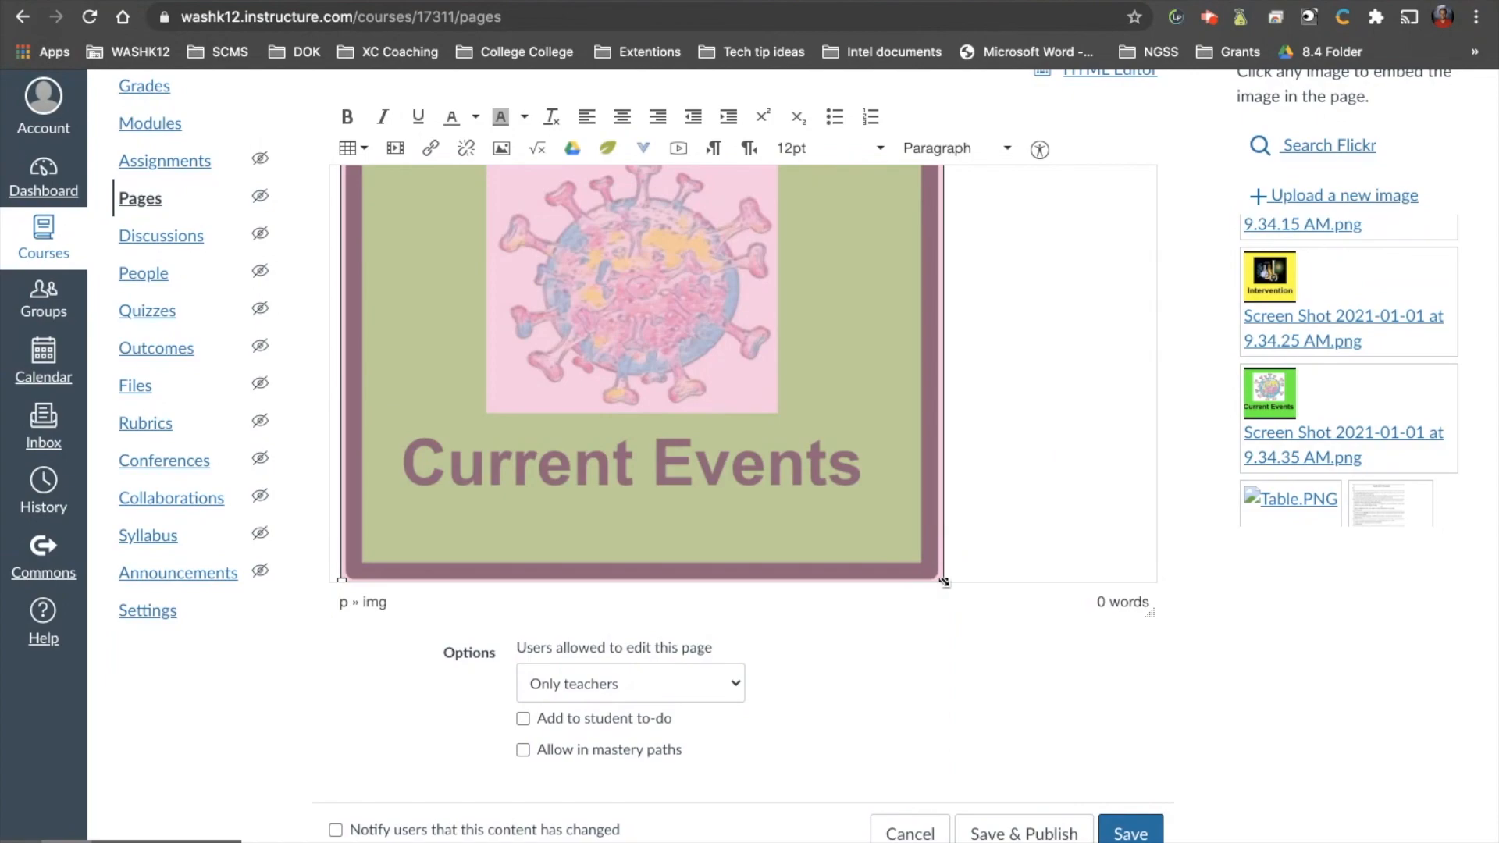
pyautogui.moveTo(943, 581); pyautogui.dragTo(558, 292)
# Enlarge the Warm Ups and Today's Work images slightly so they match each other in size.
pyautogui.click(477, 294)
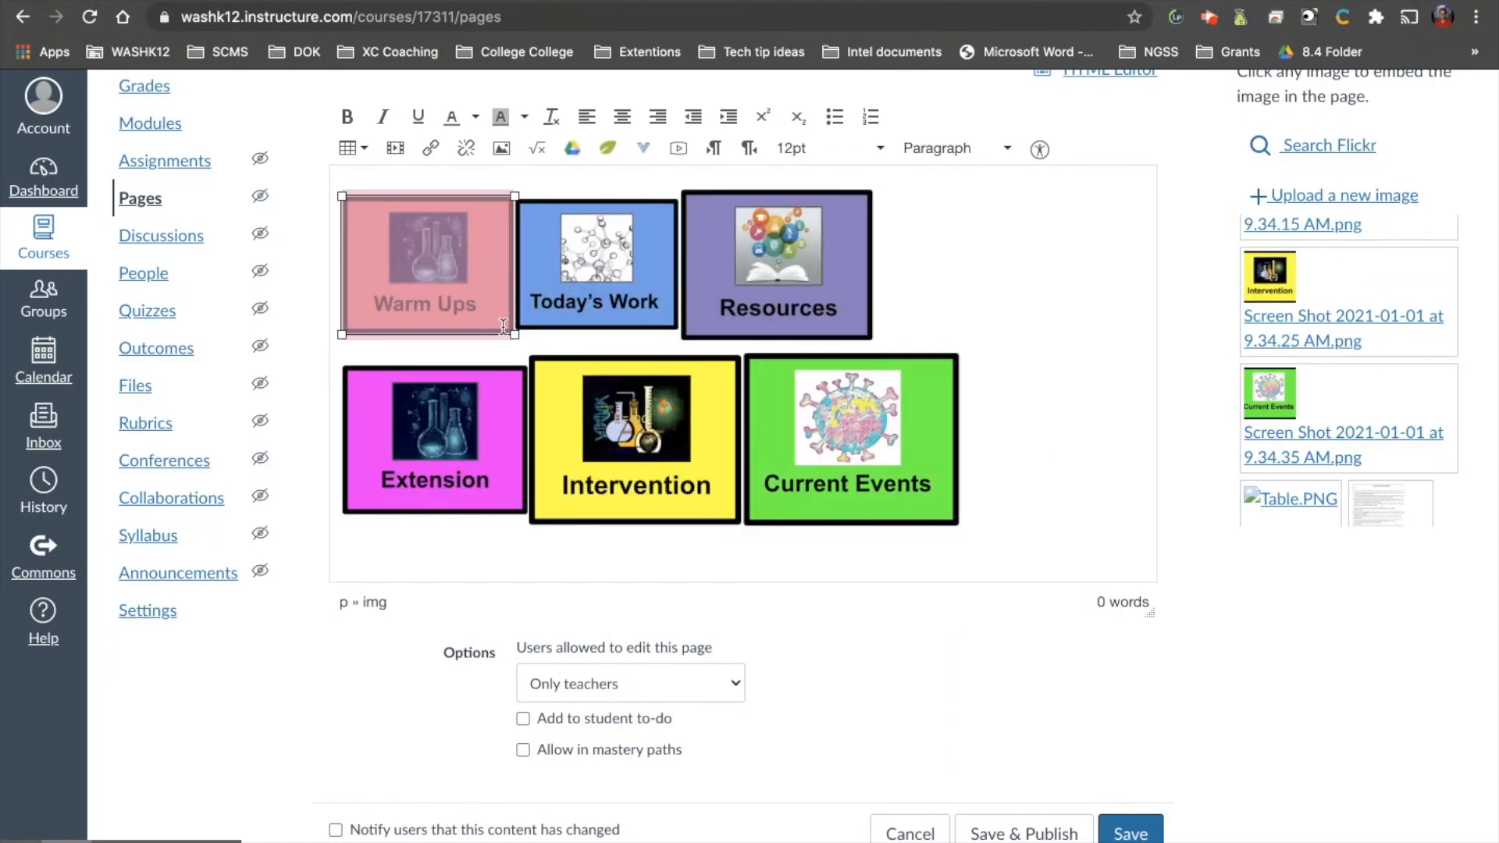
pyautogui.moveTo(513, 334); pyautogui.dragTo(544, 358)
pyautogui.click(621, 337)
pyautogui.moveTo(708, 338); pyautogui.dragTo(740, 348)
# Adjust the Resources image in small increments until its height matches Warm Ups and Today's Work.
pyautogui.click(974, 322)
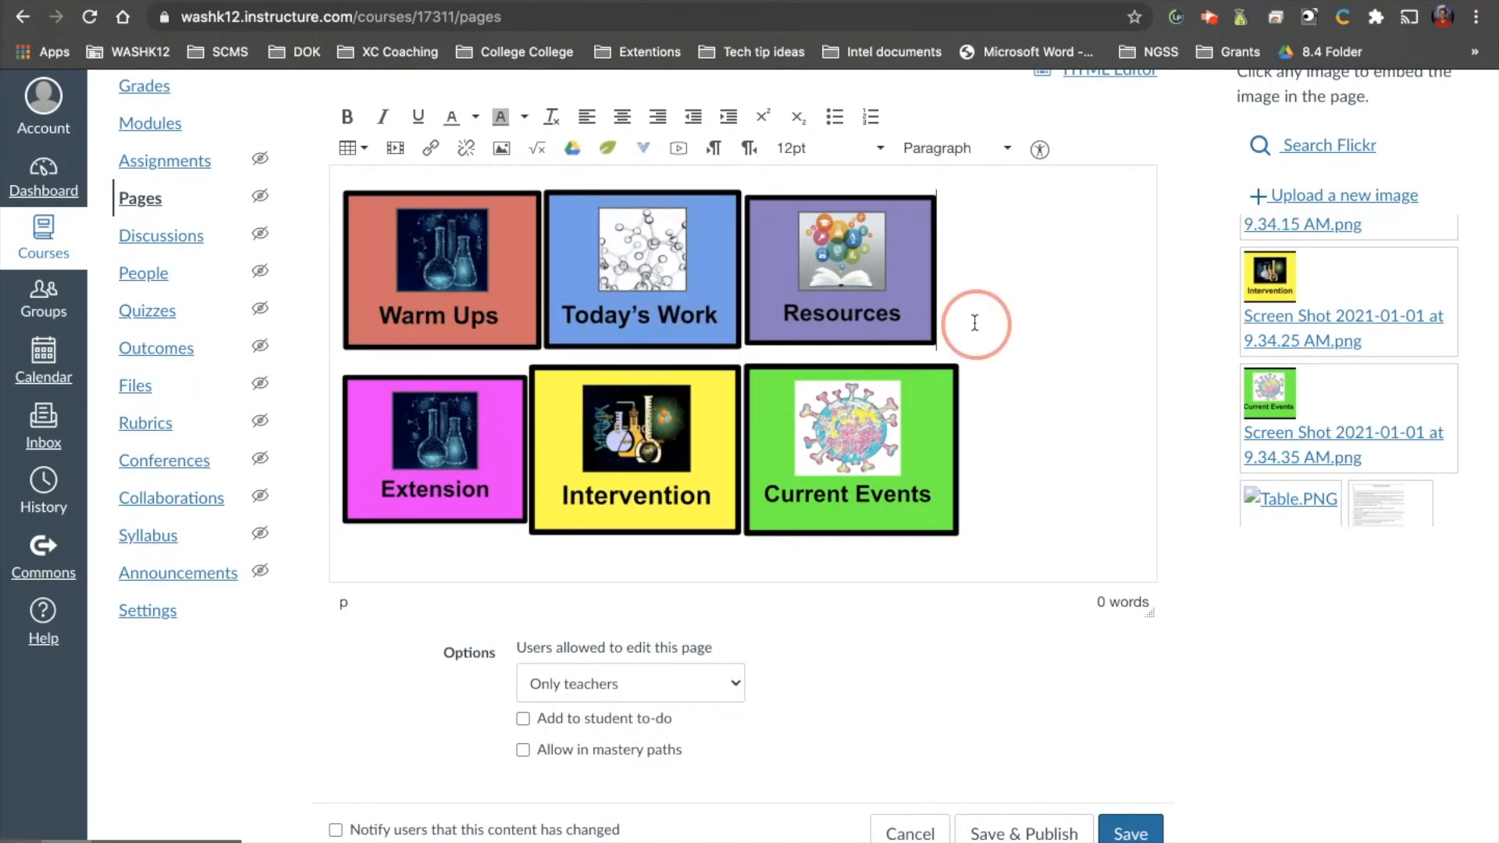
pyautogui.click(904, 297)
pyautogui.moveTo(937, 344)
pyautogui.mouseDown()
pyautogui.moveTo(947, 335)
pyautogui.moveTo(946, 347)
pyautogui.mouseUp()
pyautogui.click(1001, 345)
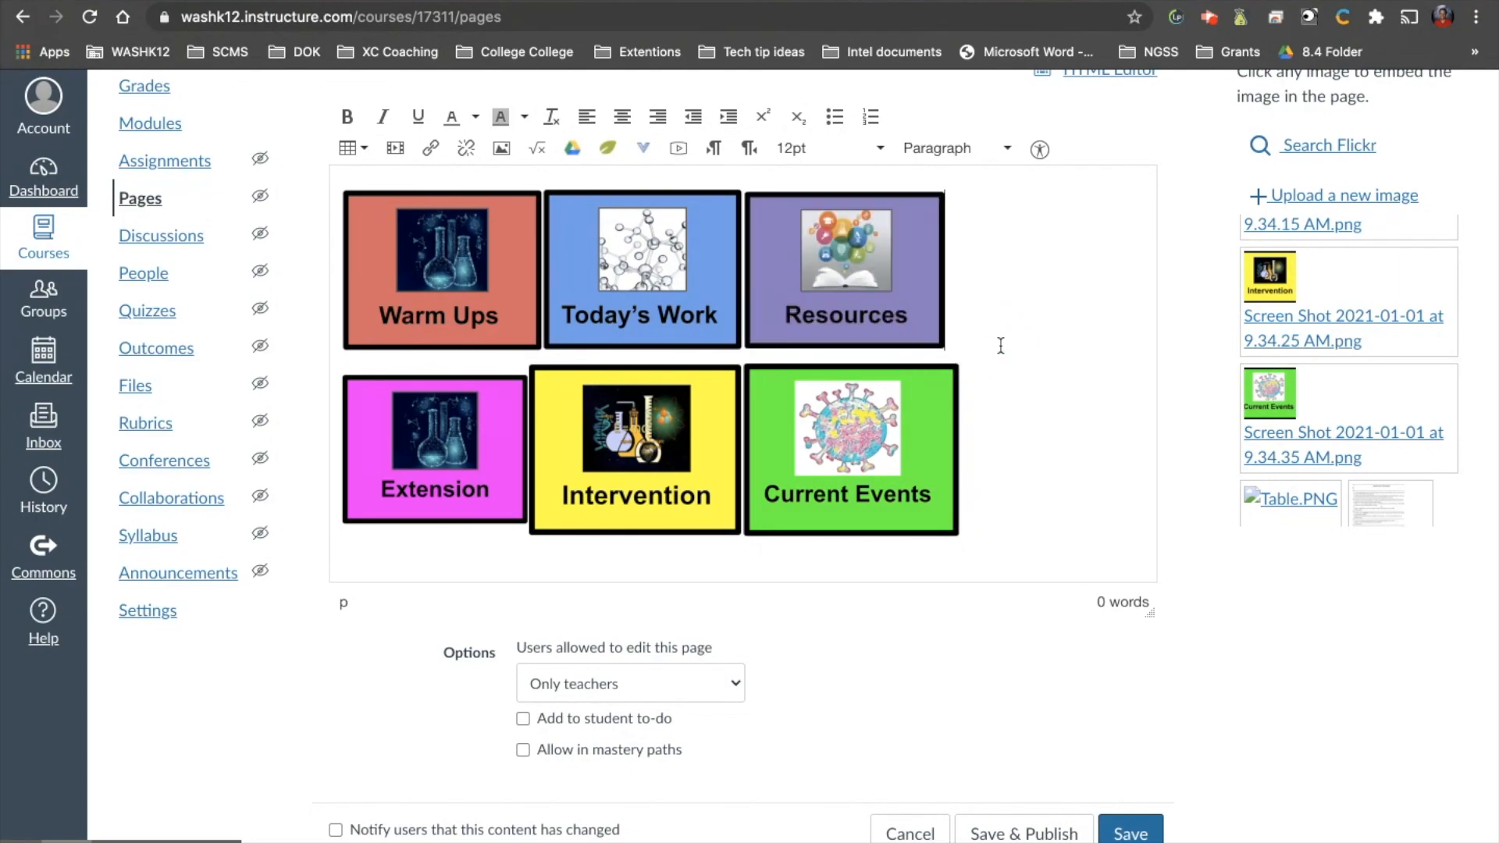
pyautogui.click(924, 337)
pyautogui.moveTo(945, 349); pyautogui.dragTo(949, 353)
pyautogui.click(1052, 345)
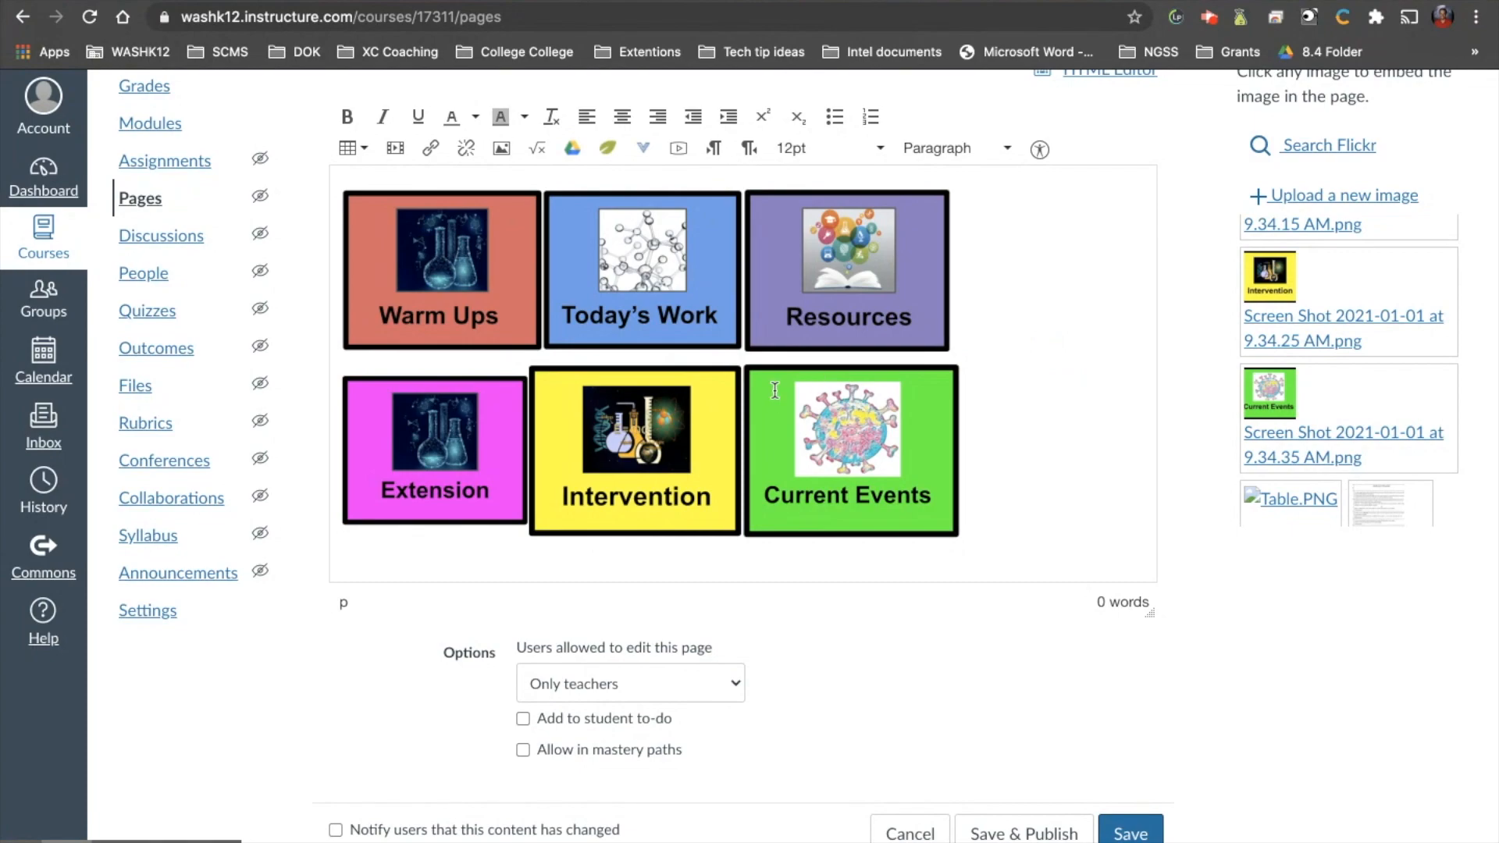
pyautogui.click(926, 321)
pyautogui.moveTo(949, 351); pyautogui.dragTo(945, 344)
pyautogui.click(1035, 298)
pyautogui.click(911, 306)
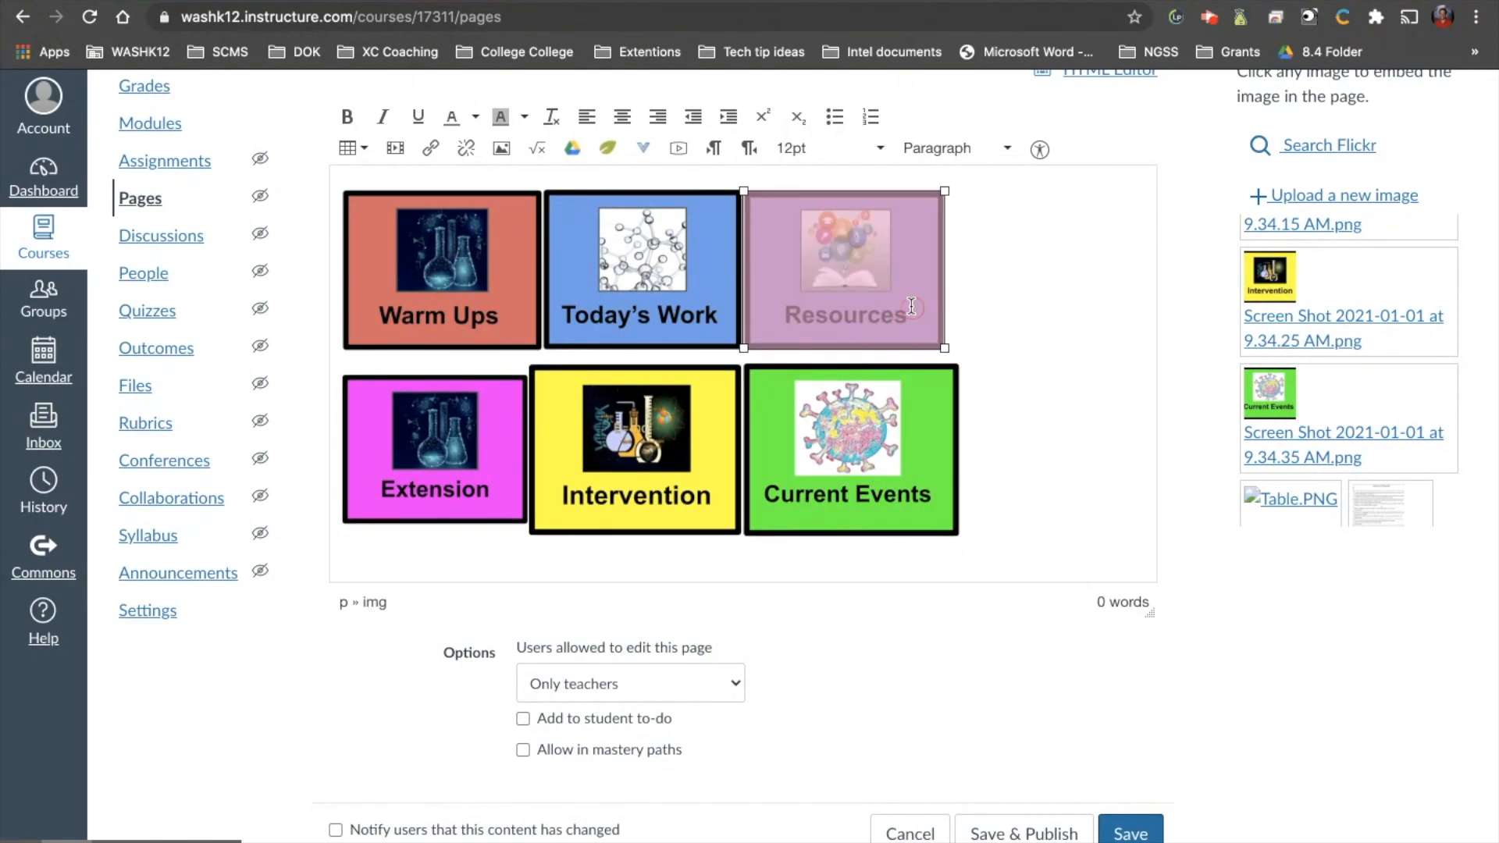
pyautogui.moveTo(945, 348); pyautogui.dragTo(949, 350)
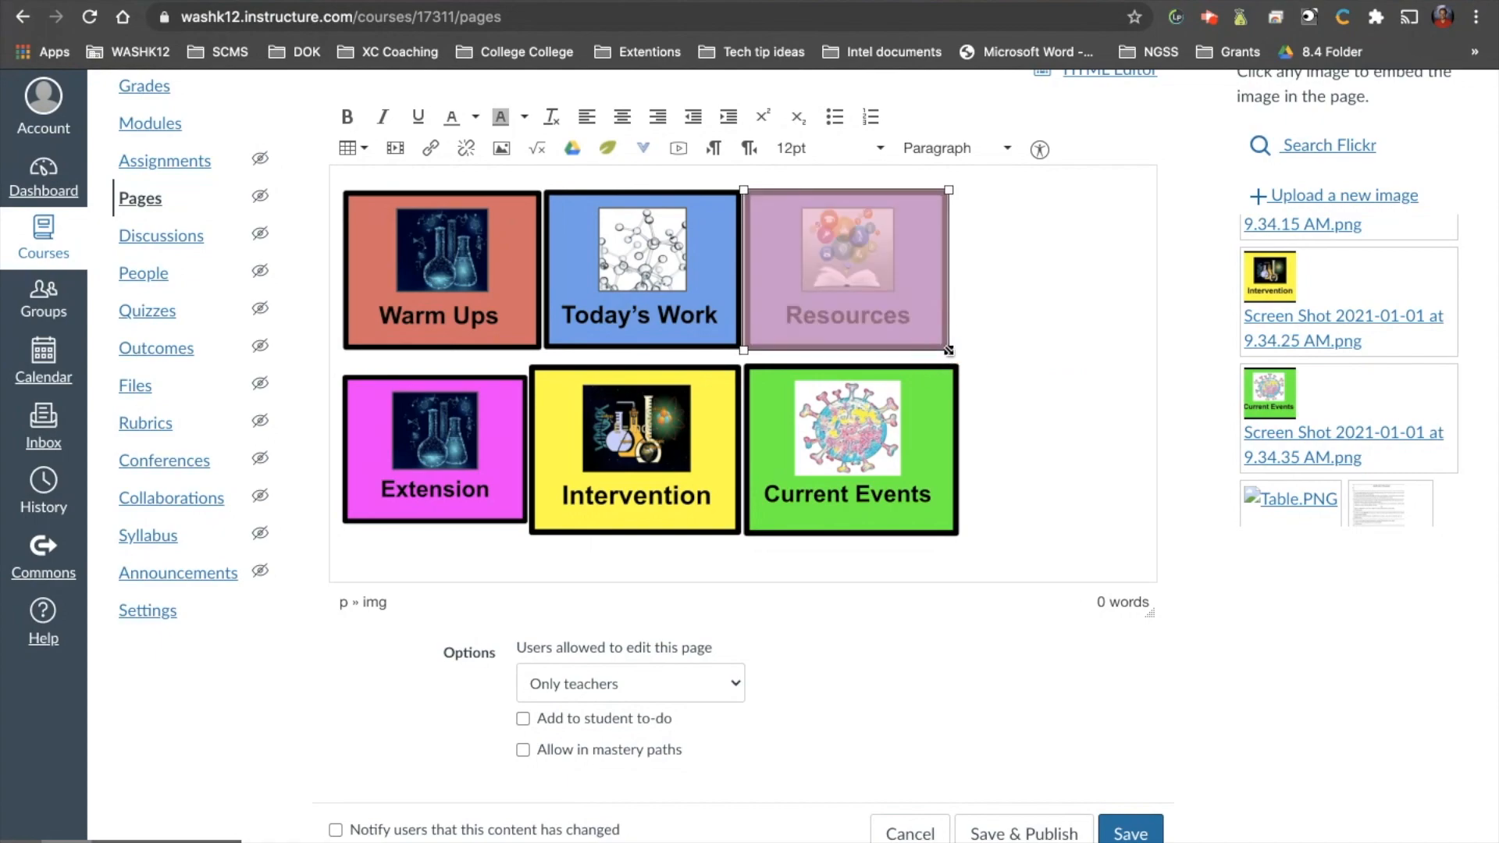
pyautogui.click(1025, 364)
# Enlarge the Extension image slightly and shrink the Intervention image so both line up with the buttons above them.
pyautogui.click(416, 472)
pyautogui.moveTo(530, 525); pyautogui.dragTo(542, 533)
pyautogui.click(611, 508)
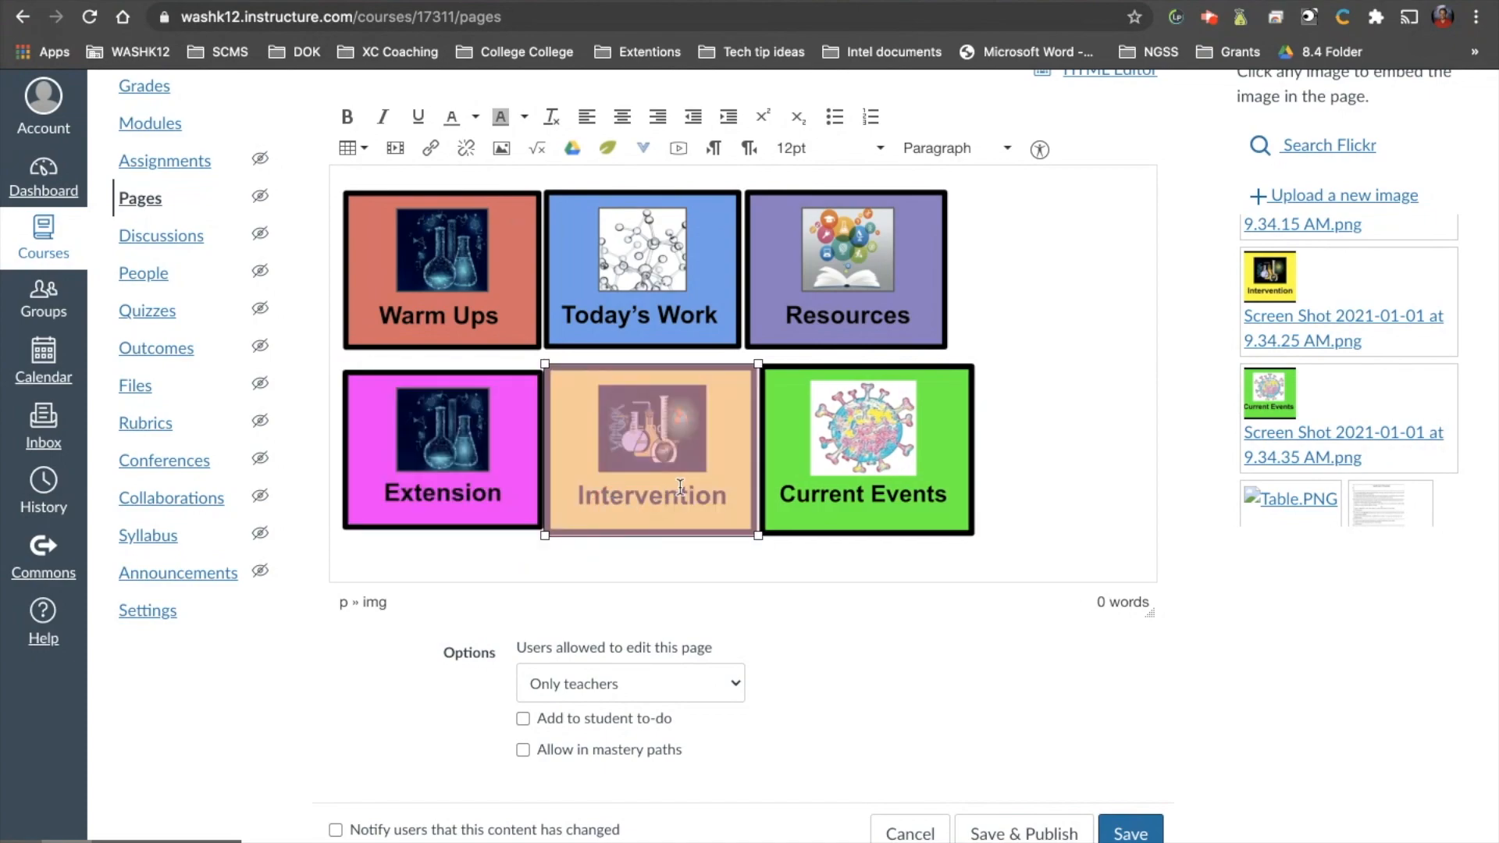
pyautogui.moveTo(759, 539); pyautogui.dragTo(740, 535)
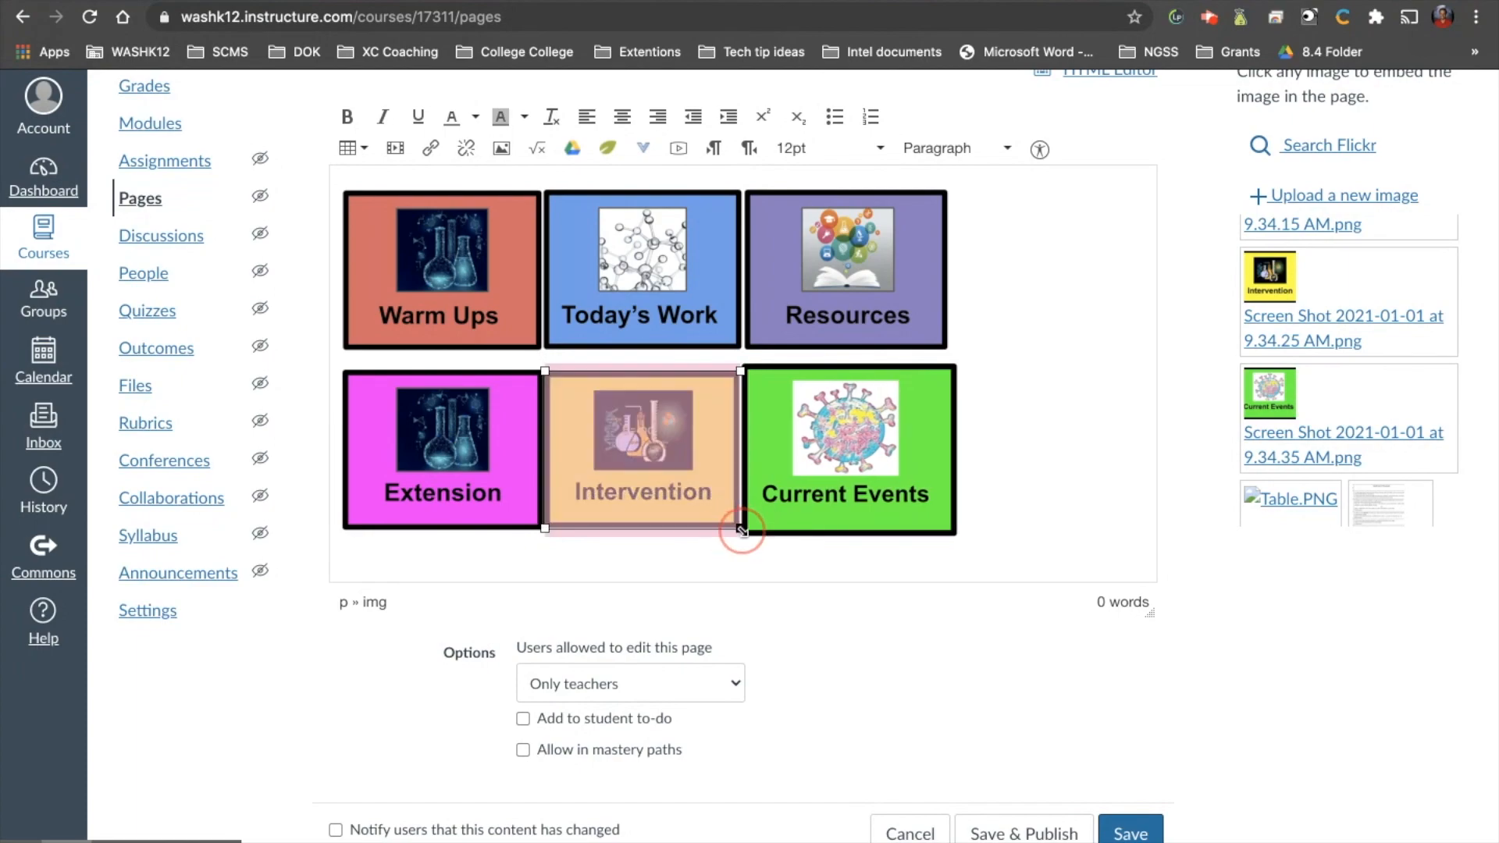
pyautogui.click(1023, 488)
pyautogui.click(722, 503)
pyautogui.moveTo(738, 521); pyautogui.dragTo(746, 537)
# Shrink the Current Events image to match the Intervention image and align with Resources above it.
pyautogui.click(853, 504)
pyautogui.moveTo(966, 537); pyautogui.dragTo(947, 525)
pyautogui.click(1007, 490)
pyautogui.click(944, 515)
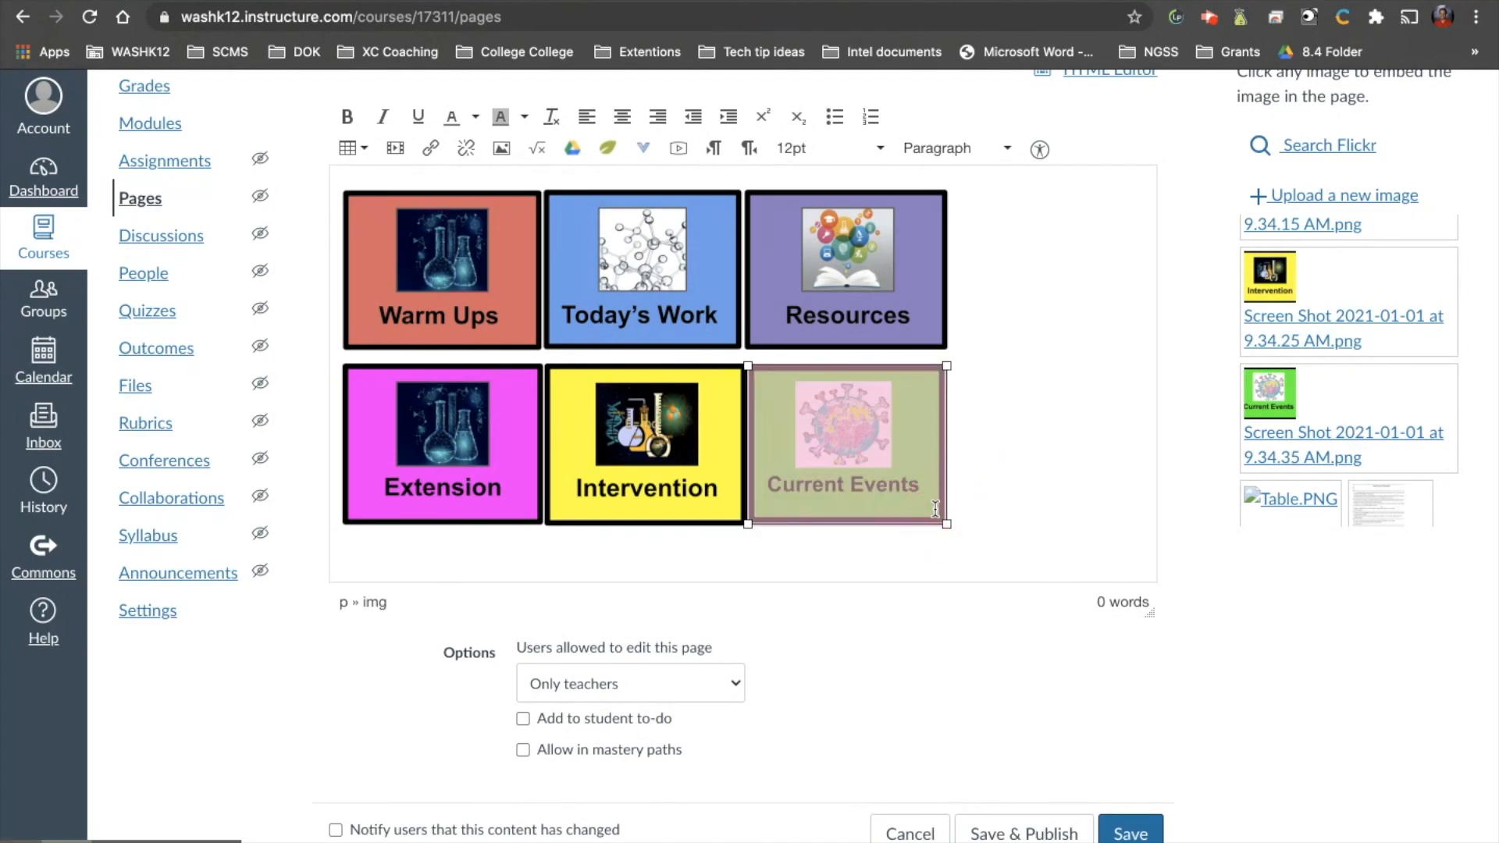
pyautogui.moveTo(947, 523); pyautogui.dragTo(950, 526)
pyautogui.click(1039, 479)
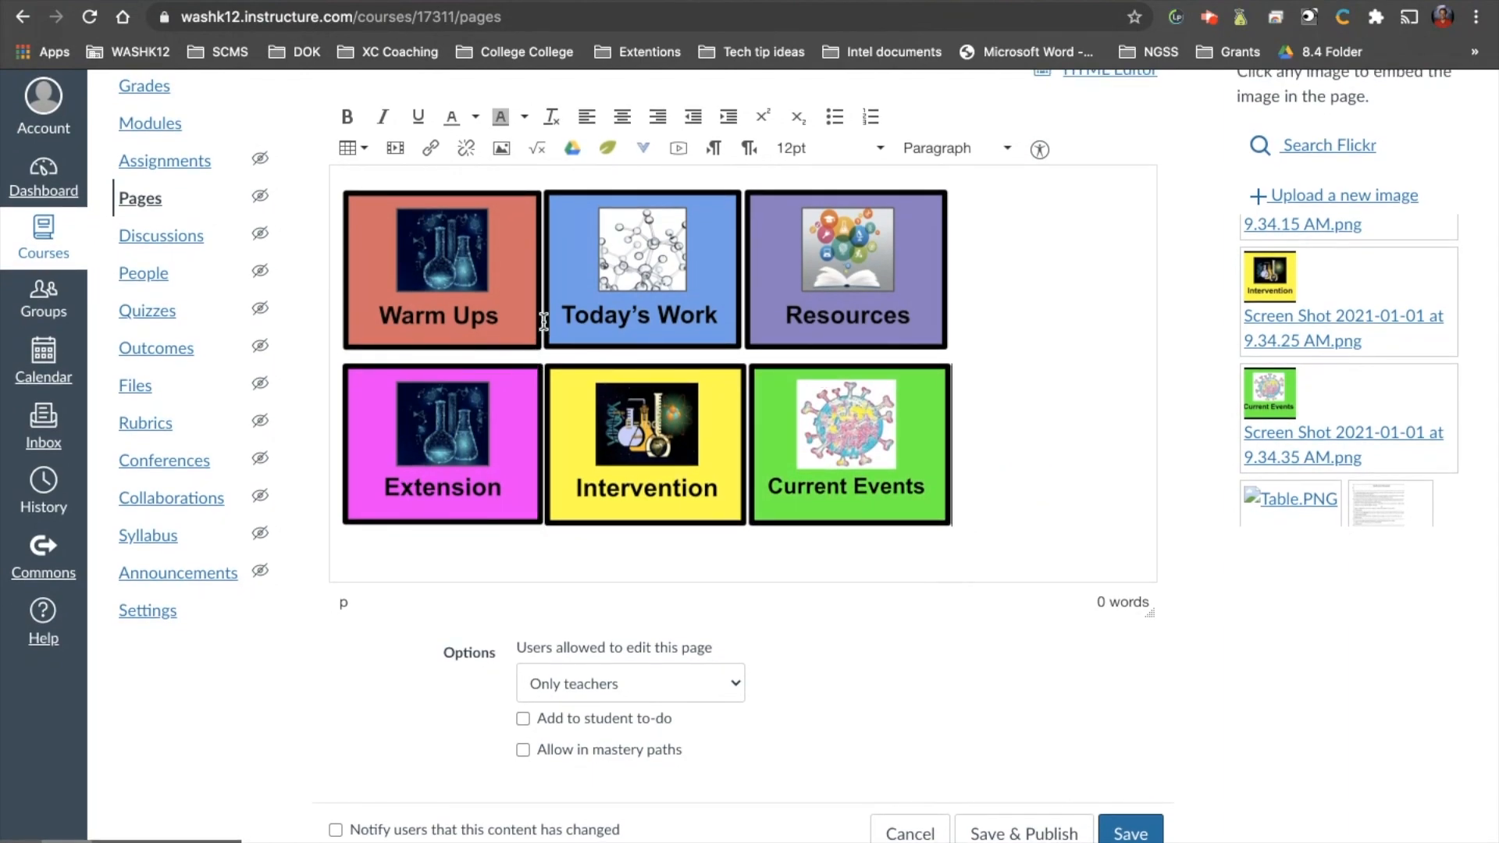
pyautogui.click(438, 271)
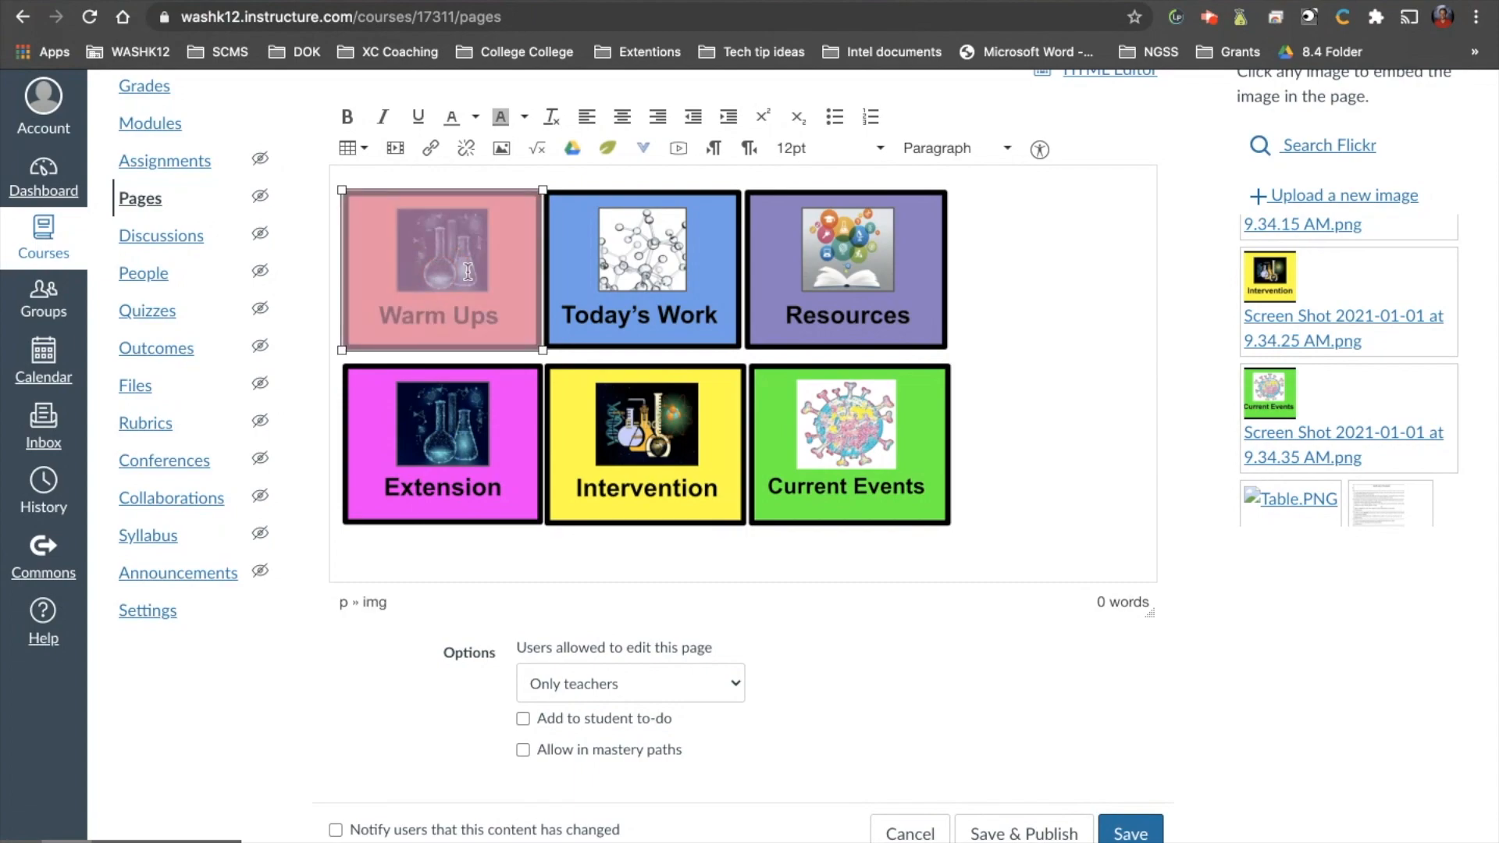
pyautogui.click(627, 261)
pyautogui.click(830, 263)
pyautogui.click(839, 426)
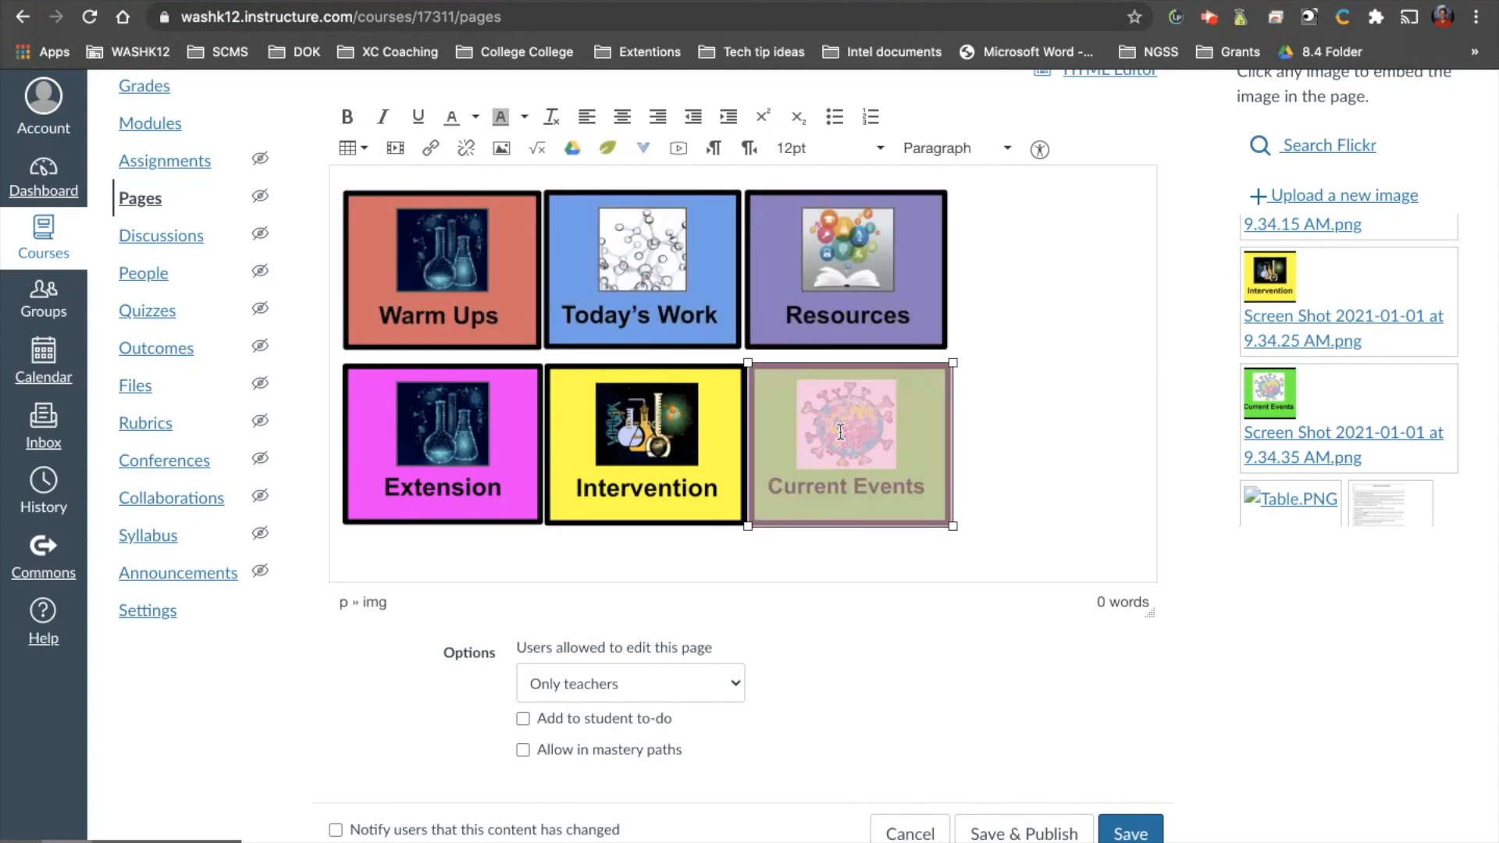
pyautogui.click(668, 442)
pyautogui.click(474, 461)
# Add a new line after the Current Events image and insert a table with five columns and four rows there.
pyautogui.click(499, 563)
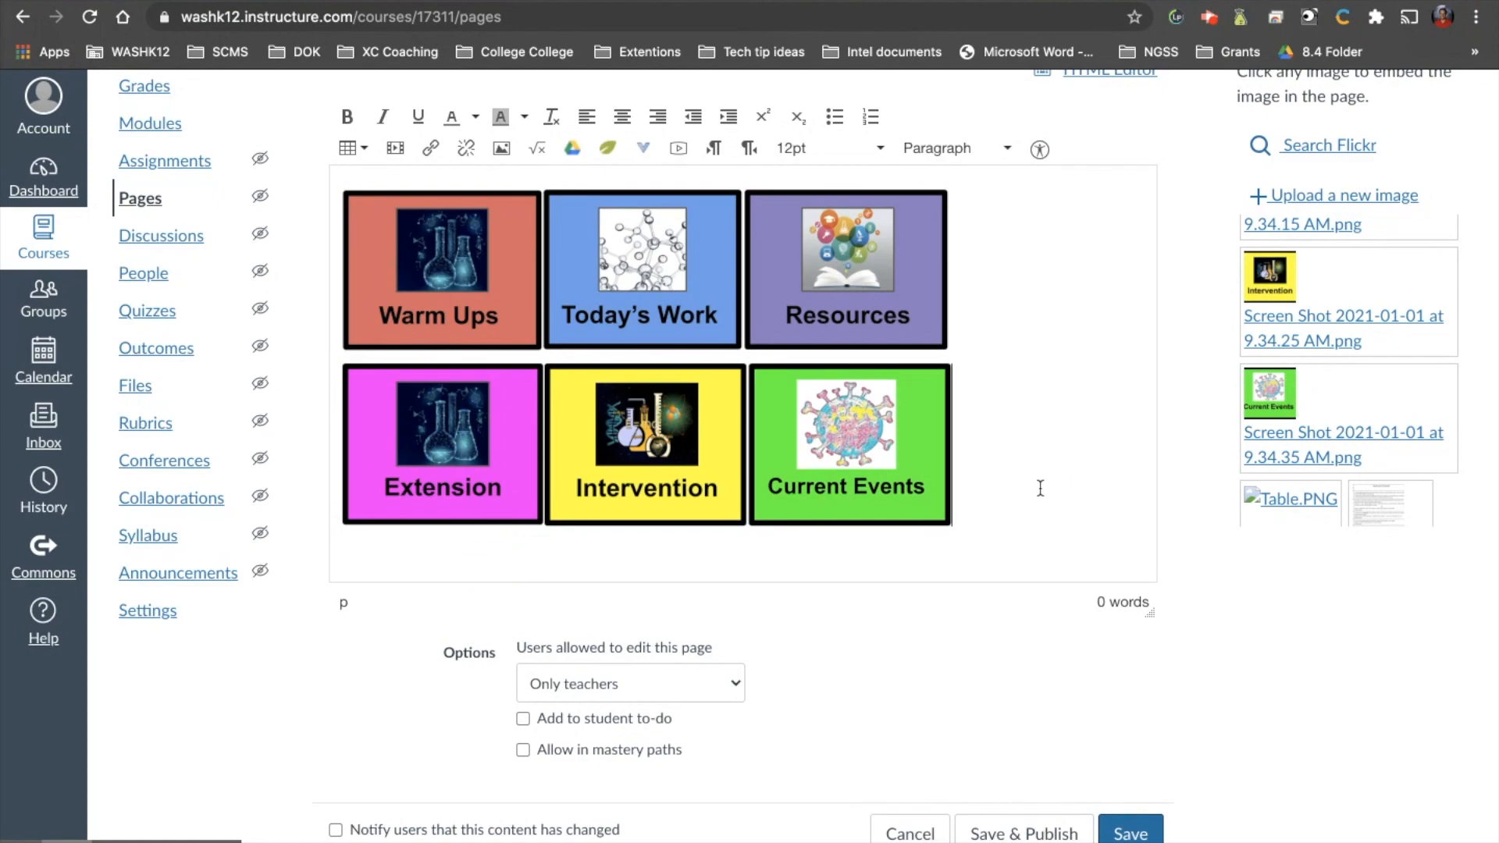
pyautogui.press('Return')
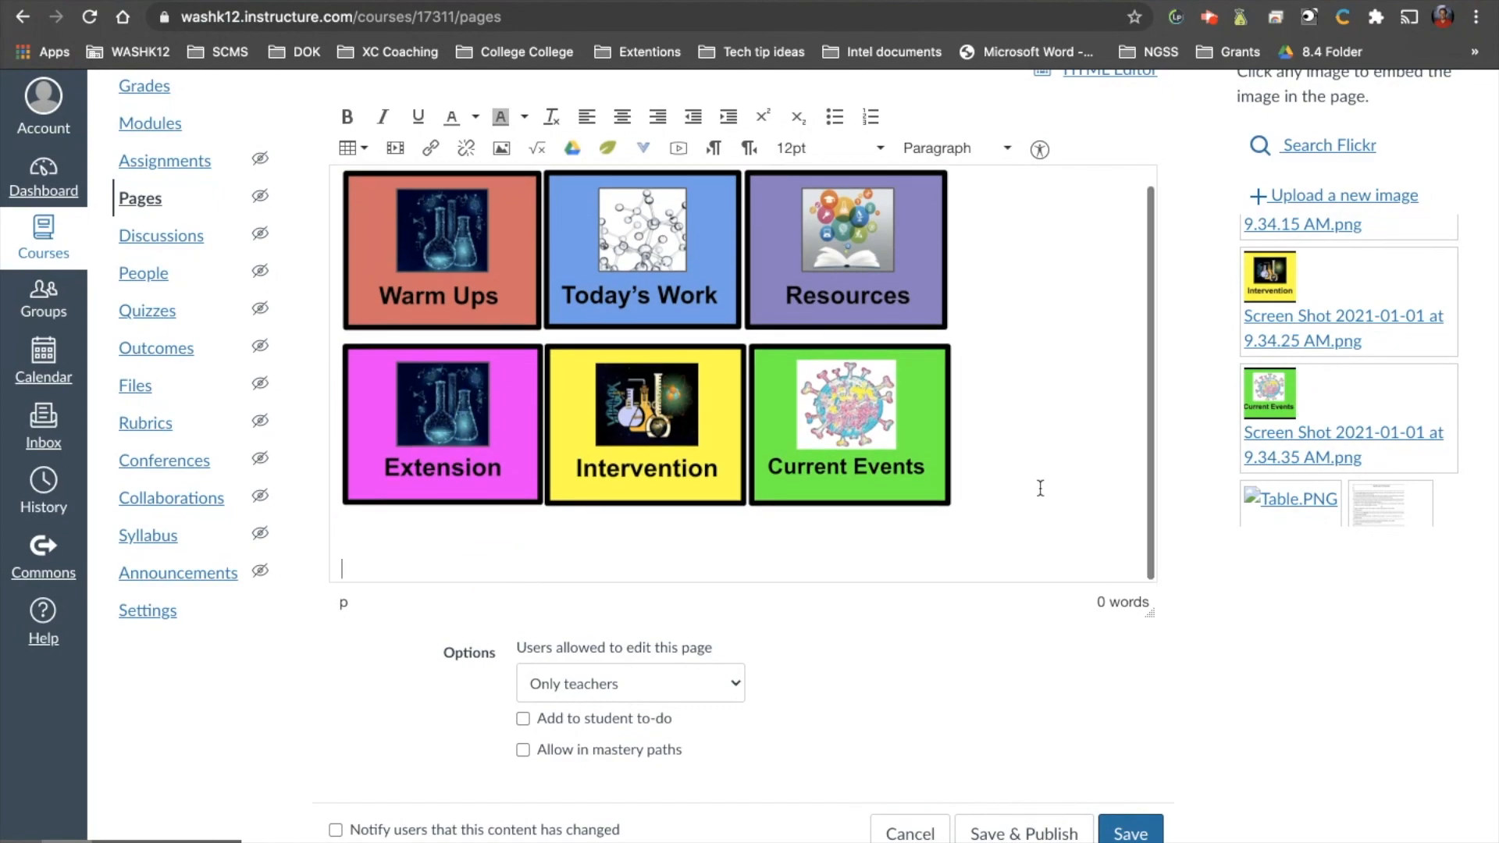
pyautogui.click(364, 148)
pyautogui.moveTo(372, 174)
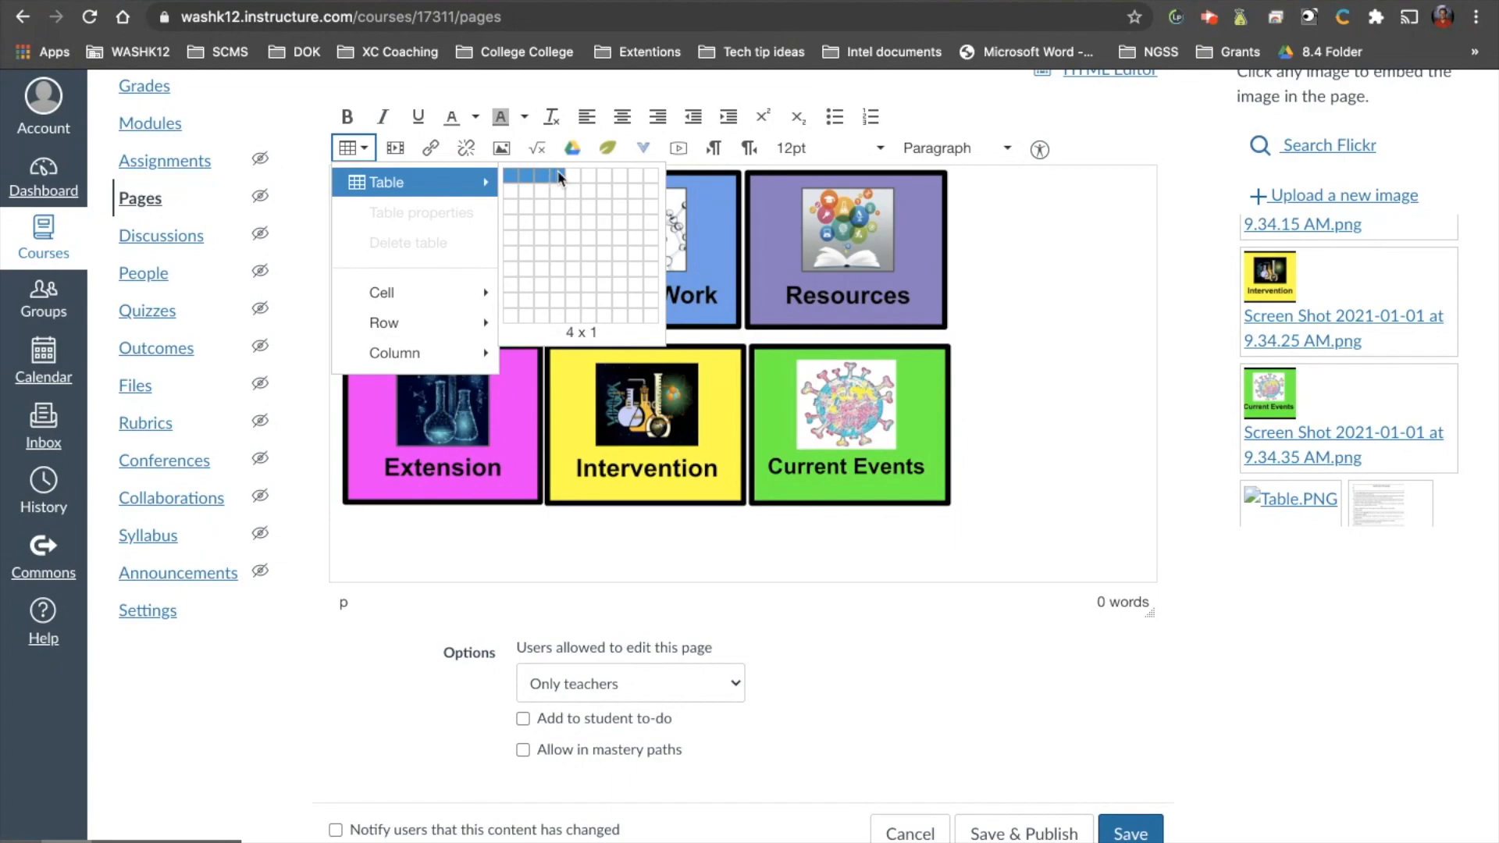
pyautogui.click(574, 223)
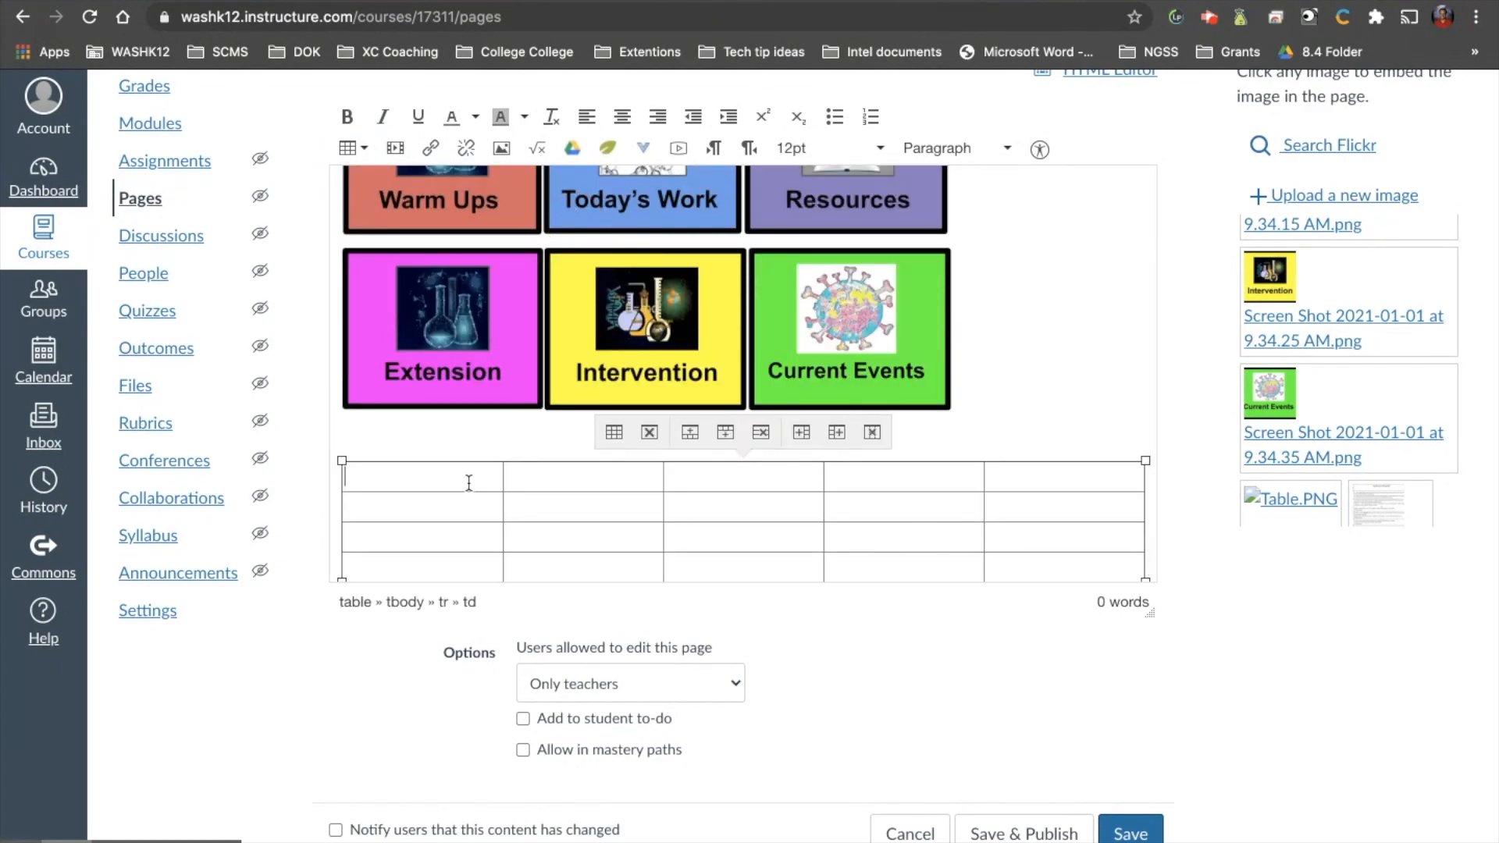
# Fill the table's first row with the weekday headings Monday, Tuesday, Wednesday, Thursday and Friday.
pyautogui.write('Monday')
pyautogui.write('Tuesday')
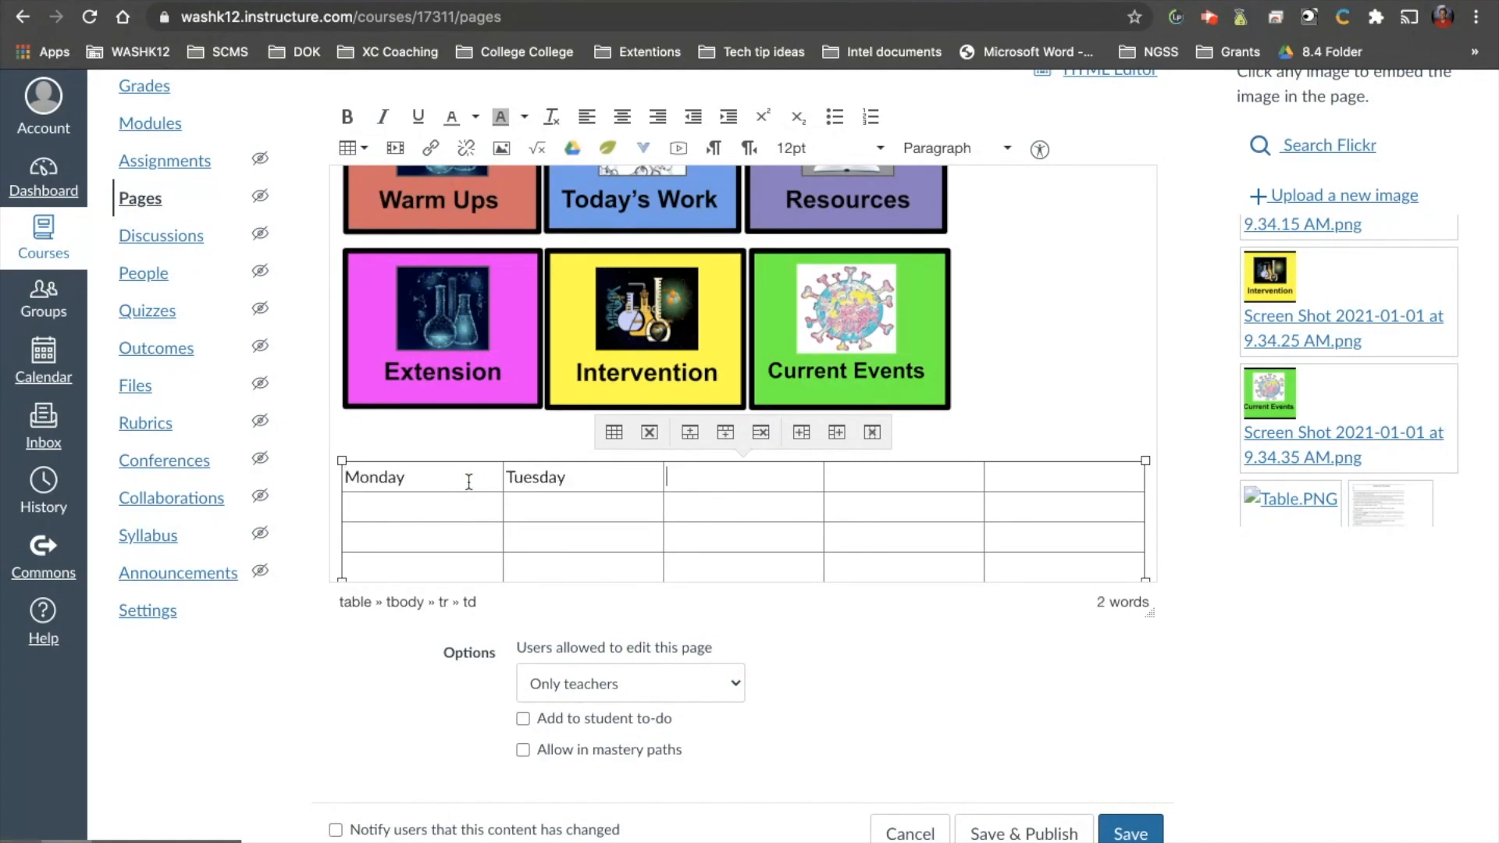
pyautogui.write('WednesdayThrusday')
pyautogui.press('BackSpace')
pyautogui.press('BackSpace')
pyautogui.press('BackSpace')
pyautogui.press('BackSpace')
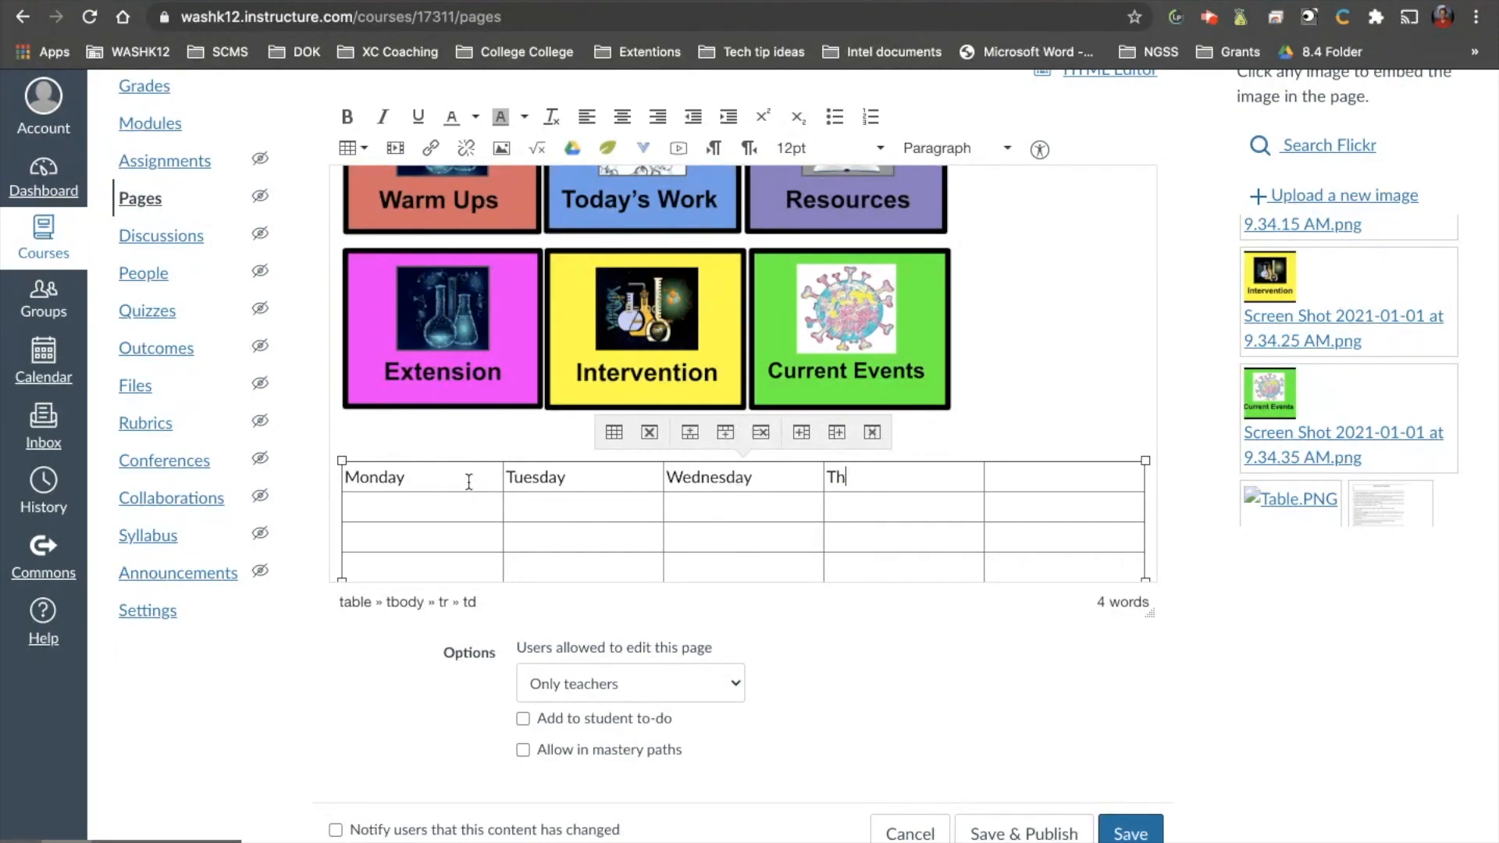
pyautogui.press('BackSpace')
pyautogui.write('dayFir')
pyautogui.press('BackSpace')
pyautogui.press('BackSpace')
pyautogui.write('riday')
# Enter the date 1/4 in the cell below Monday and start a new line under it.
pyautogui.click(428, 515)
pyautogui.write('1/4')
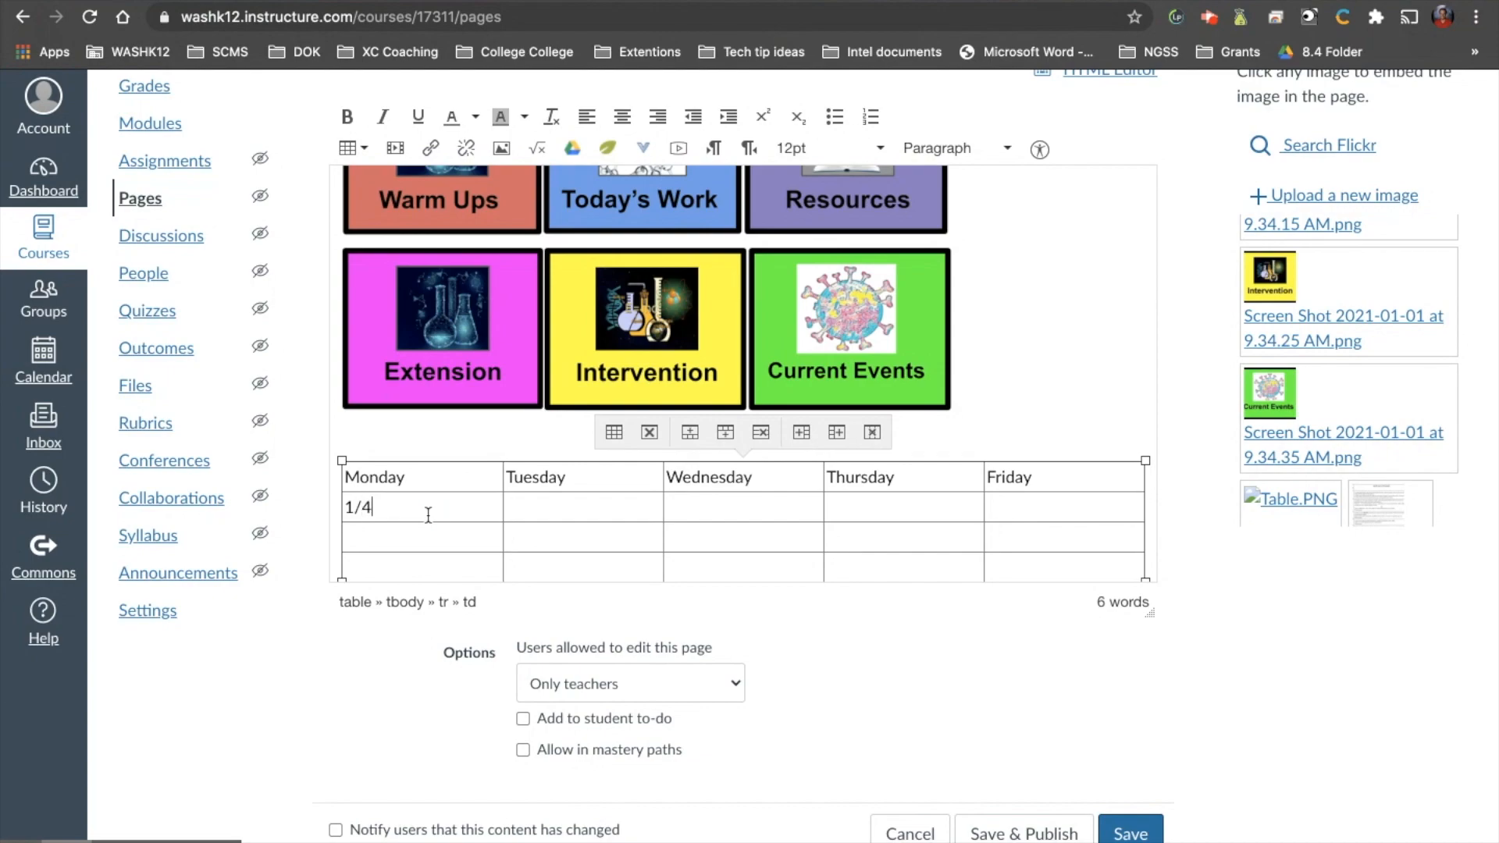
pyautogui.press('Return')
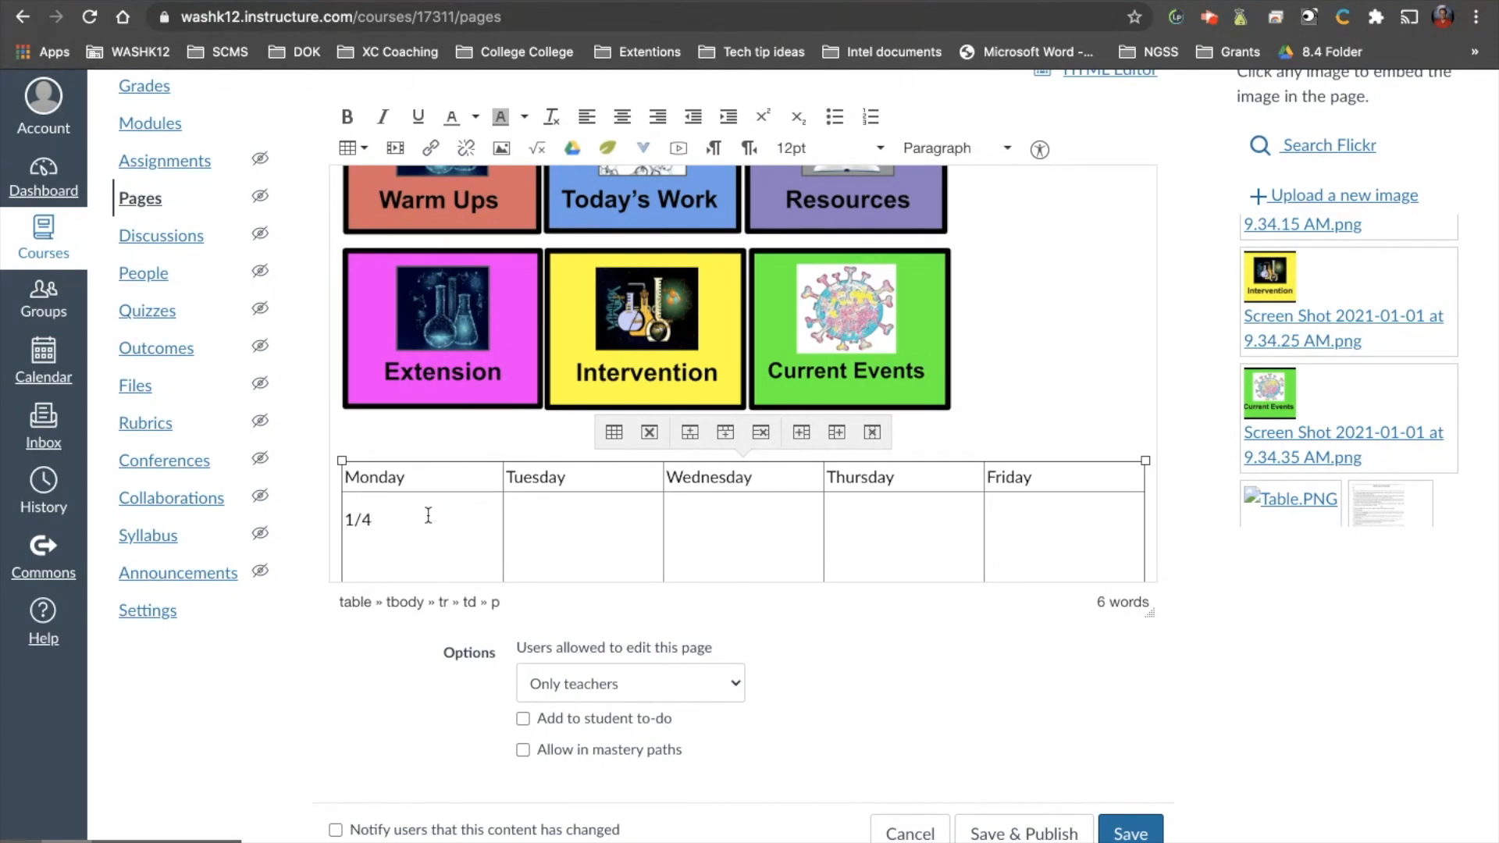
# Add a bulleted list with Page, Natural resources and Exit ticket under the date 1/4 in the Monday cell.
pyautogui.scroll(-2, 482, 495)
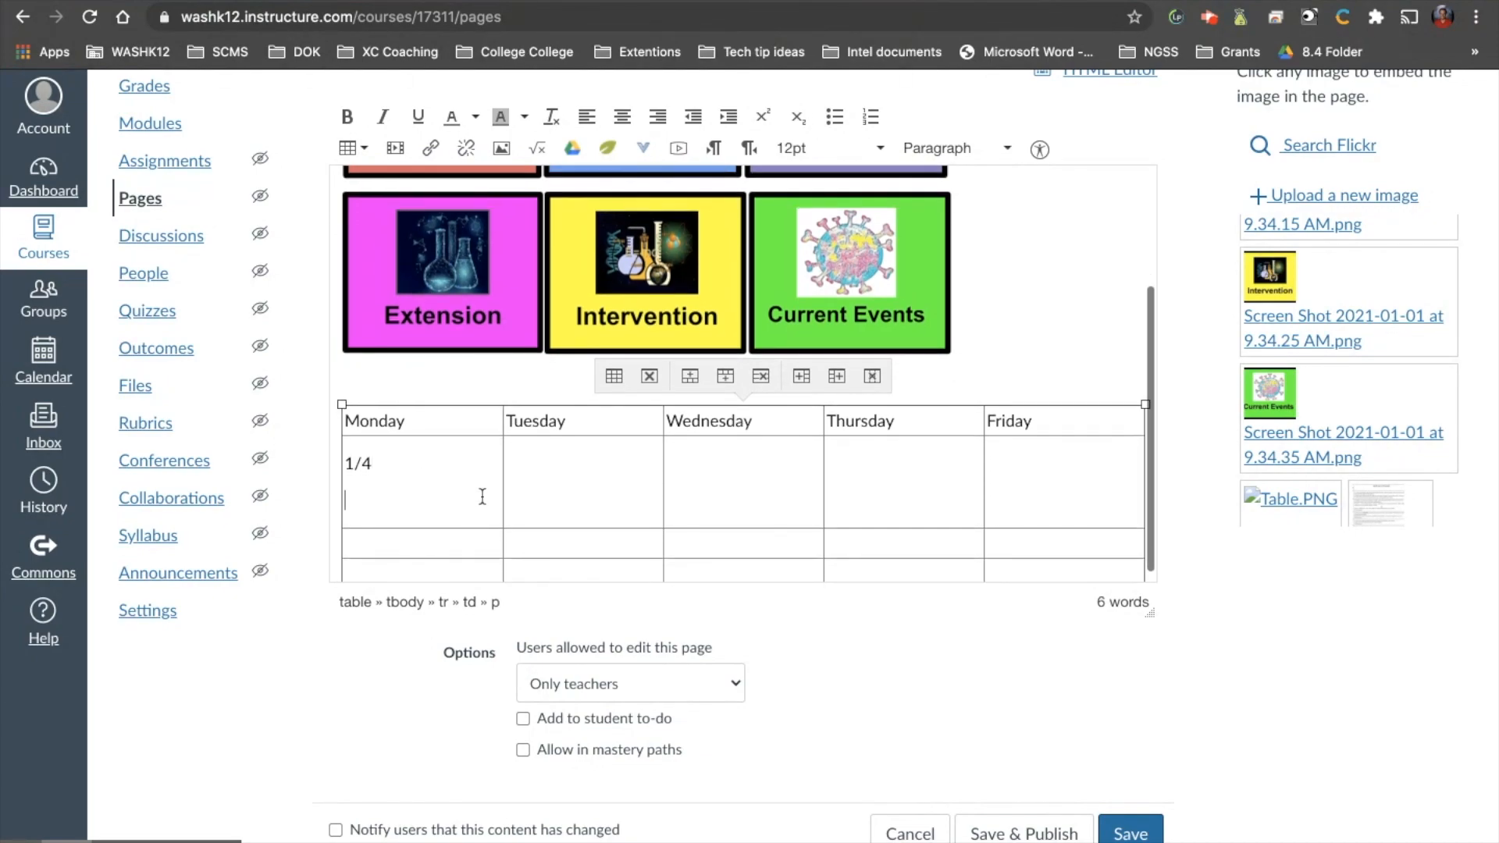
pyautogui.click(835, 118)
pyautogui.write('Page')
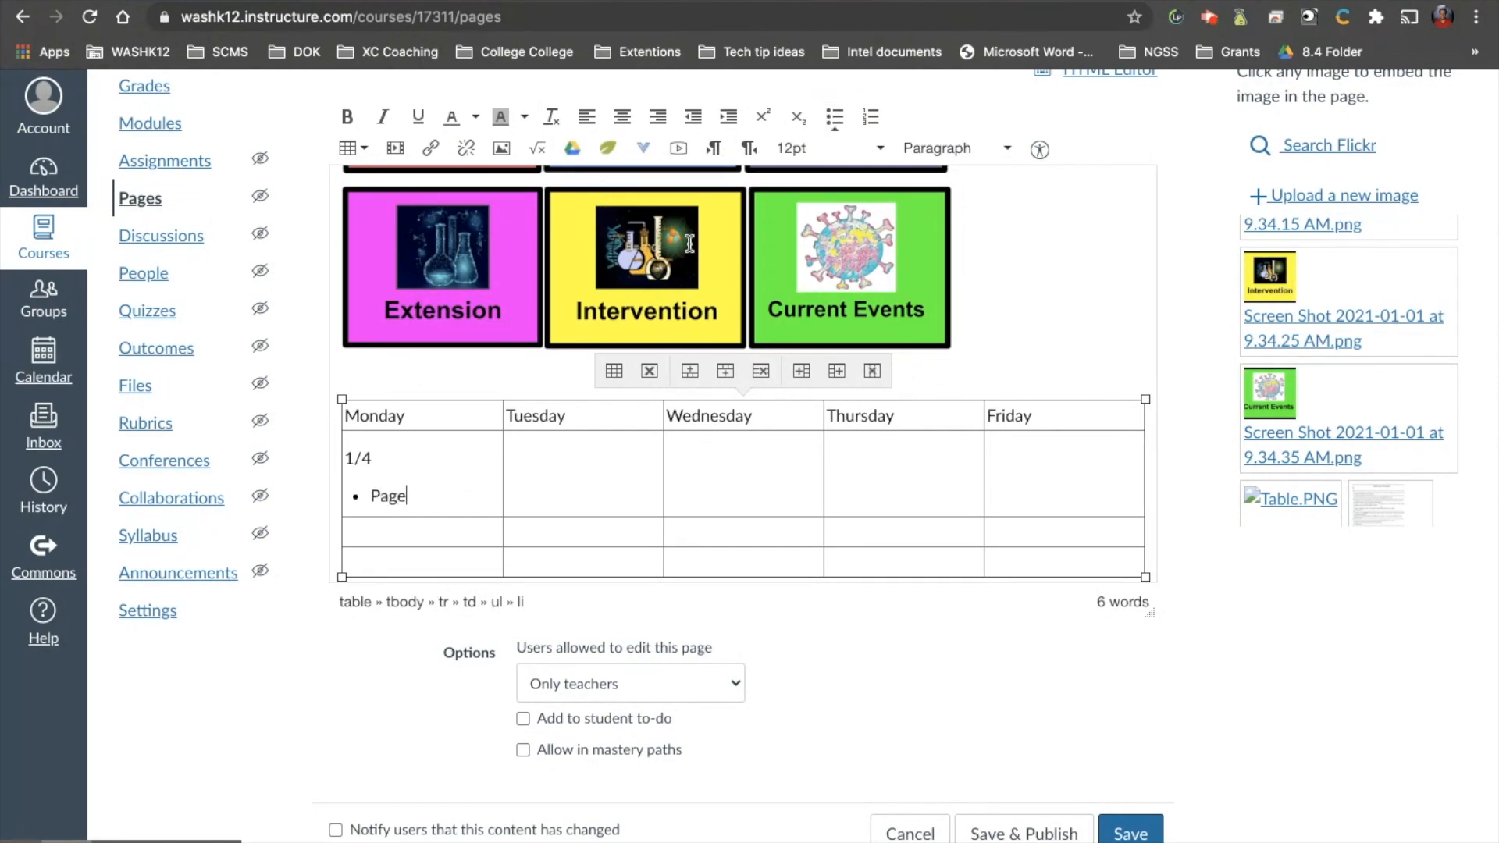
pyautogui.press('Return')
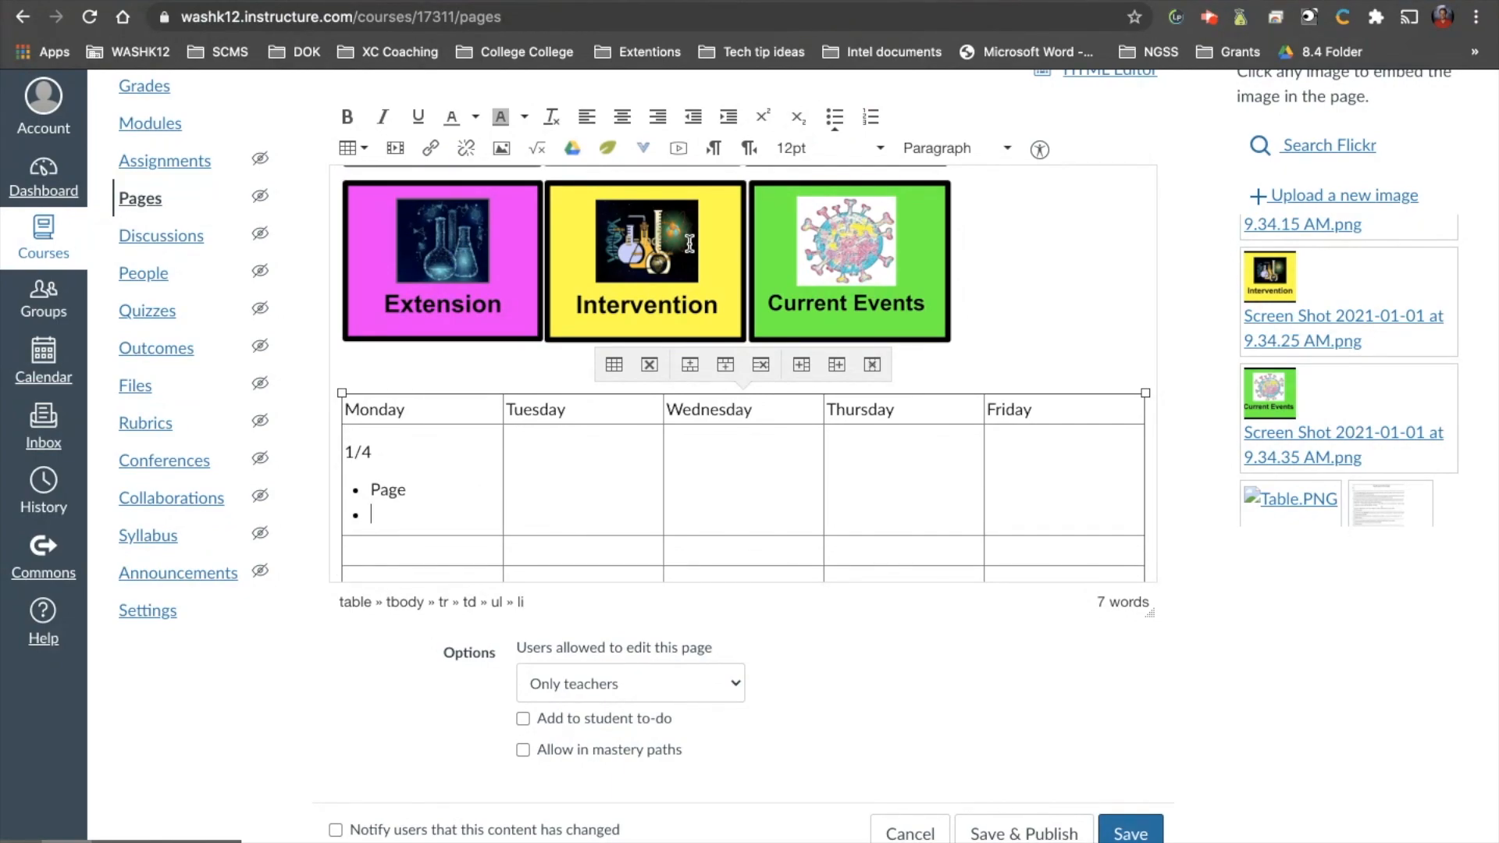
pyautogui.write('Natural resources')
pyautogui.press('Return')
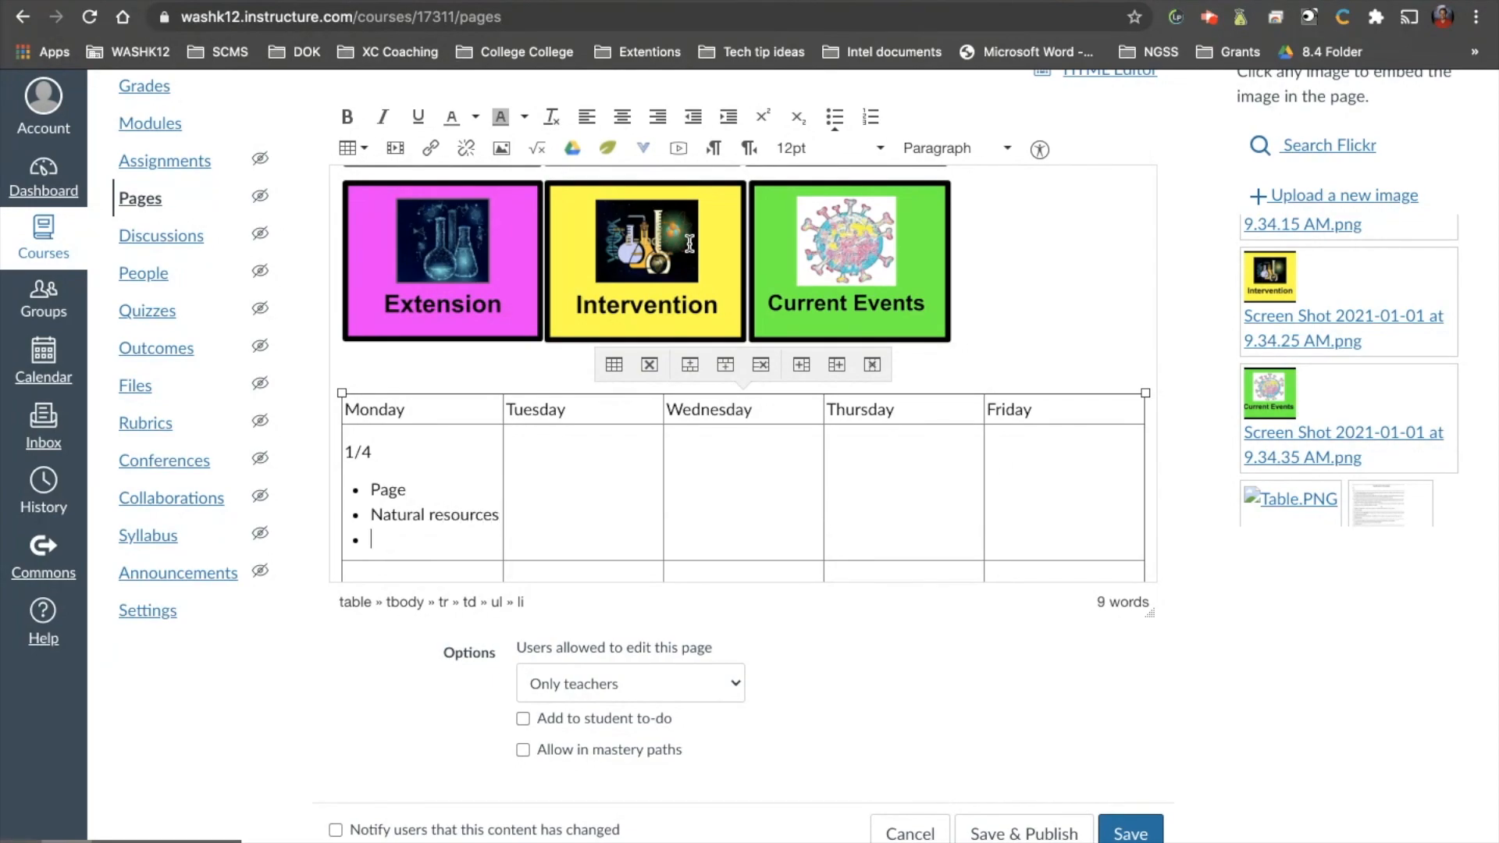
pyautogui.write('Exiti')
pyautogui.press('BackSpace')
pyautogui.write('ticket')
pyautogui.press('Delete')
pyautogui.press('Delete')
# Enter the dates 1/6, 1/7 and 1/8 in the cells below Wednesday, Thursday and Friday.
pyautogui.click(699, 468)
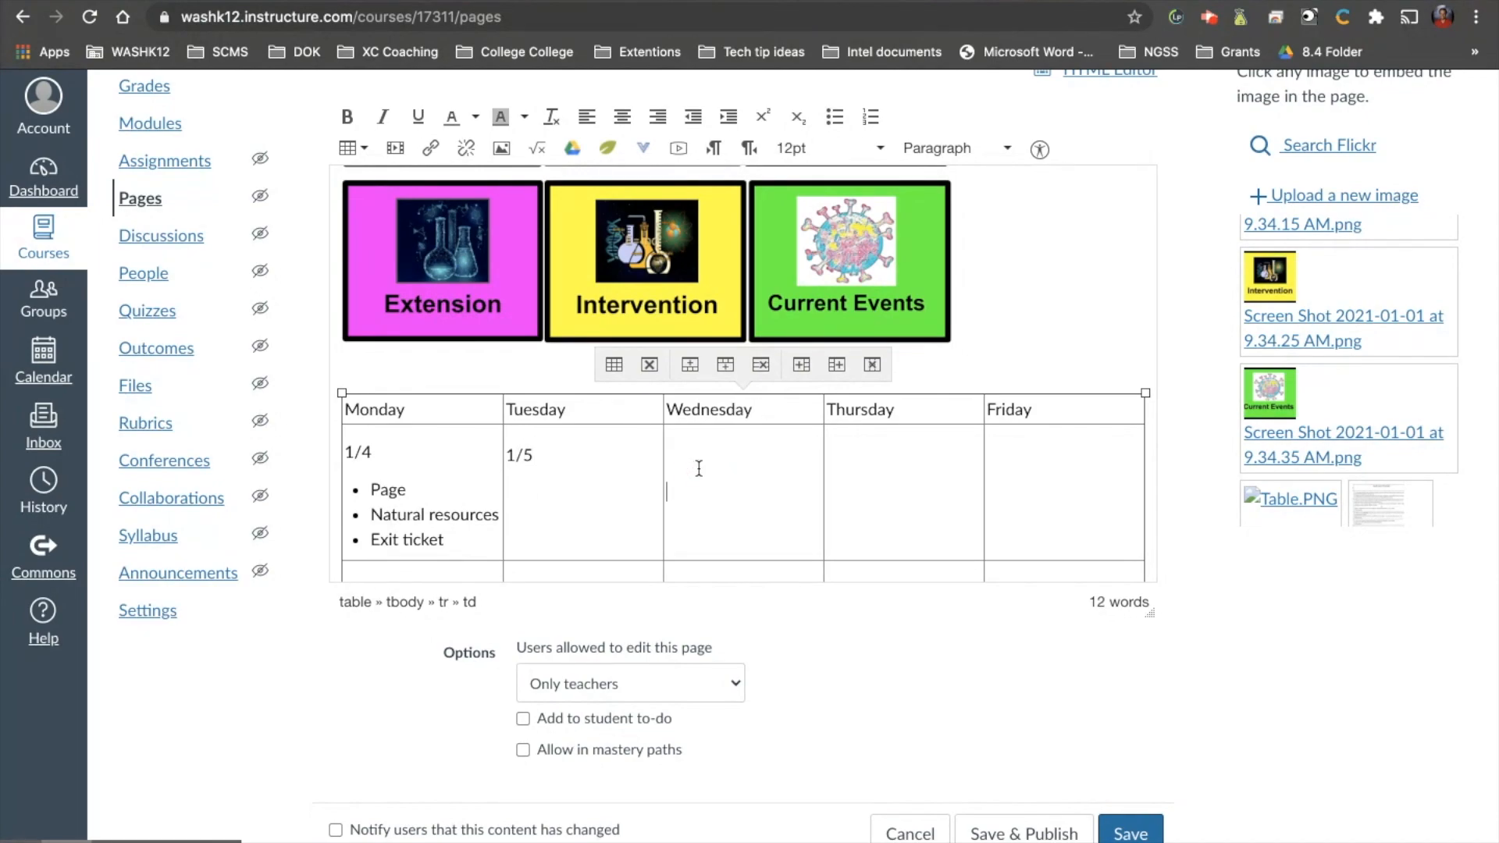
pyautogui.write('1/6')
pyautogui.press('Return')
pyautogui.click(851, 453)
pyautogui.write('1/7')
pyautogui.press('Return')
pyautogui.click(1040, 455)
pyautogui.write('1/8')
# Add a bulleted list with Page, Distribution of resources and Exit ticket under 1/6, correcting the spelling of Distribution.
pyautogui.click(835, 116)
pyautogui.write('Page')
pyautogui.press('Return')
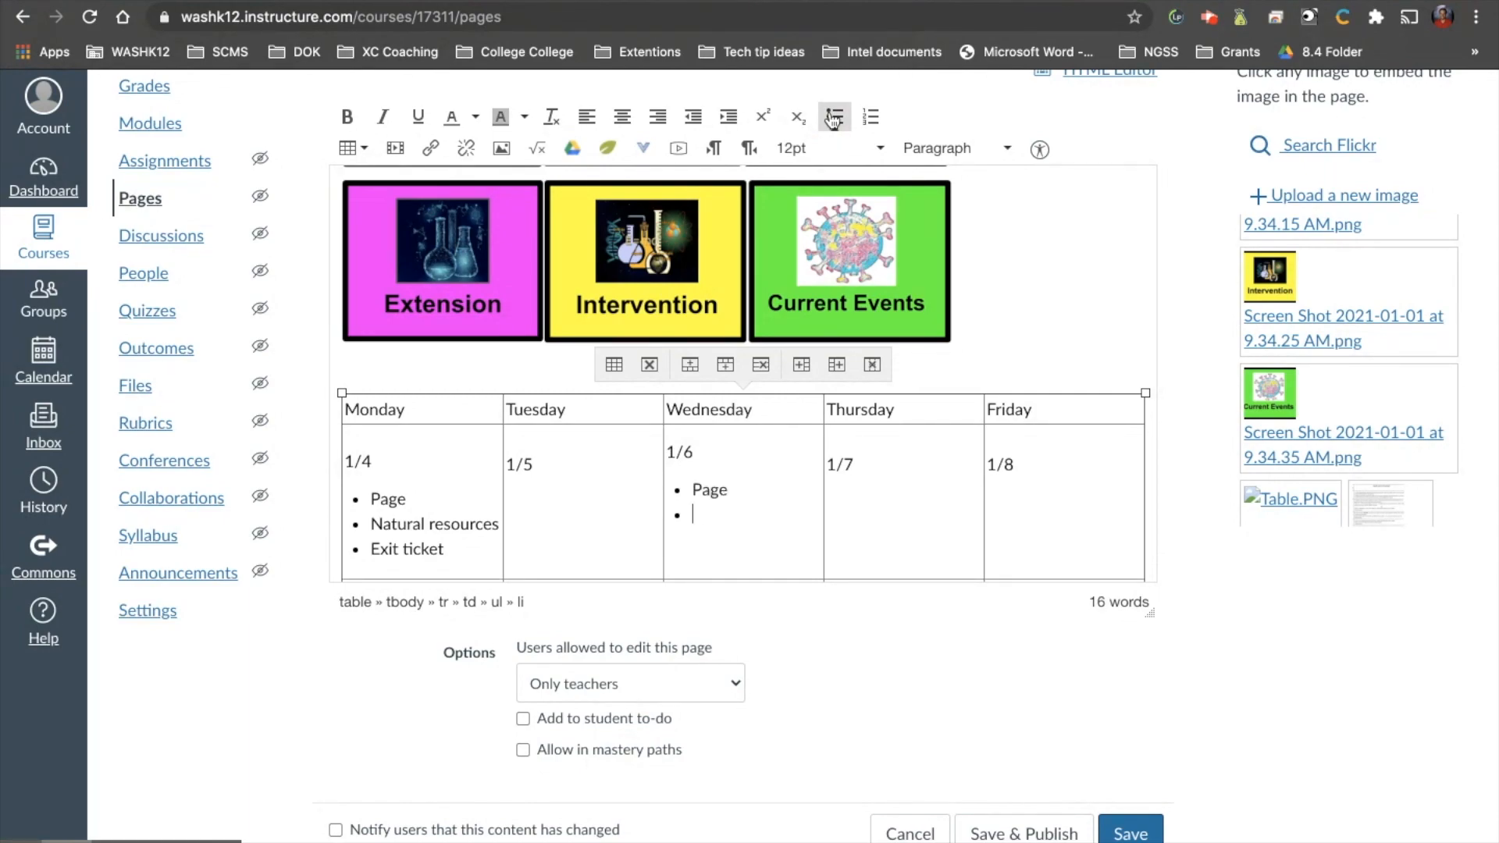
pyautogui.write('Distrabution ')
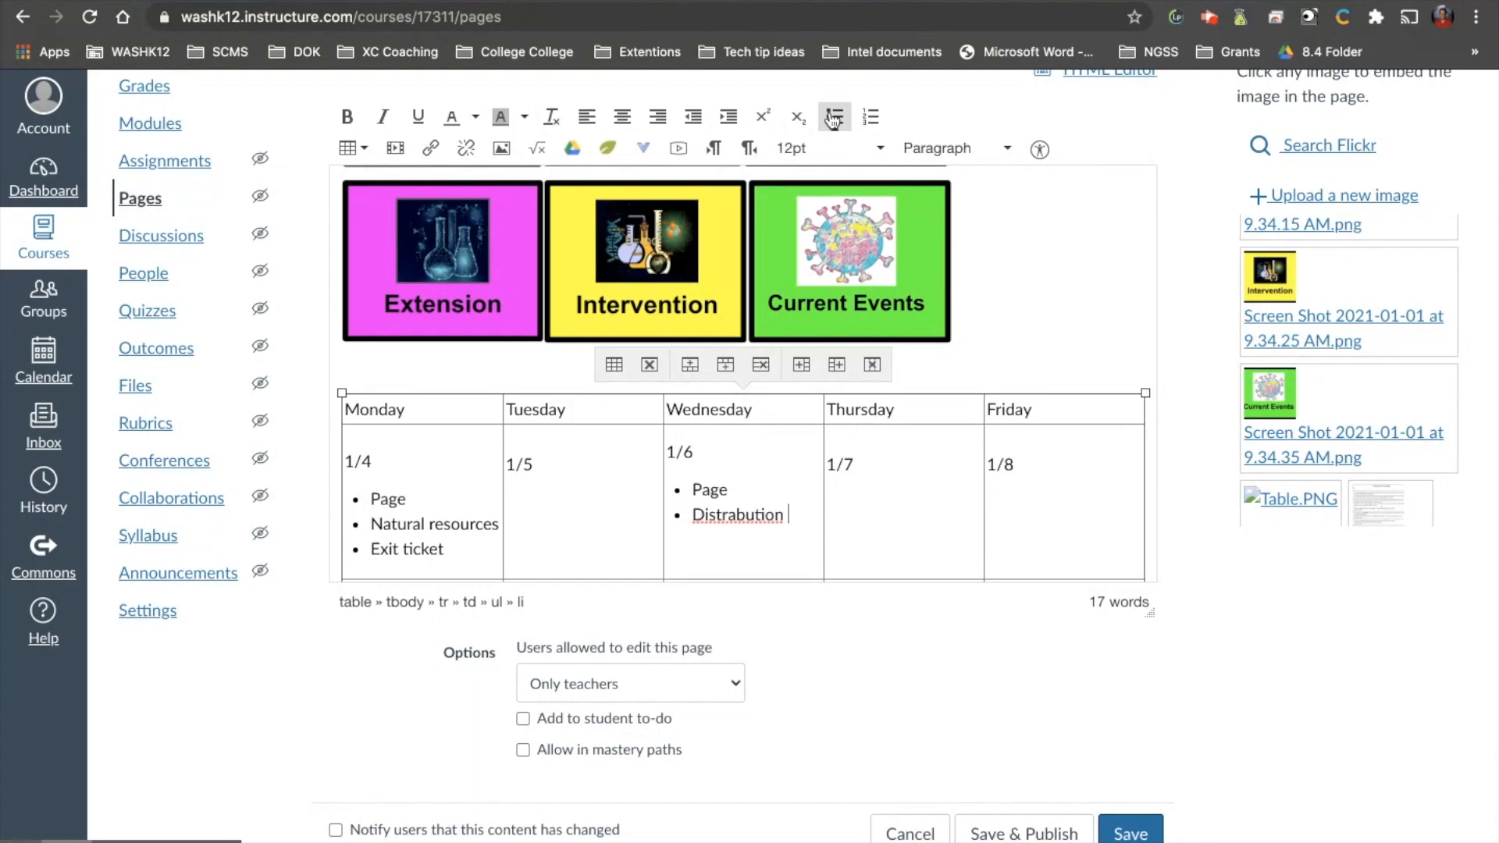
pyautogui.write('of resources')
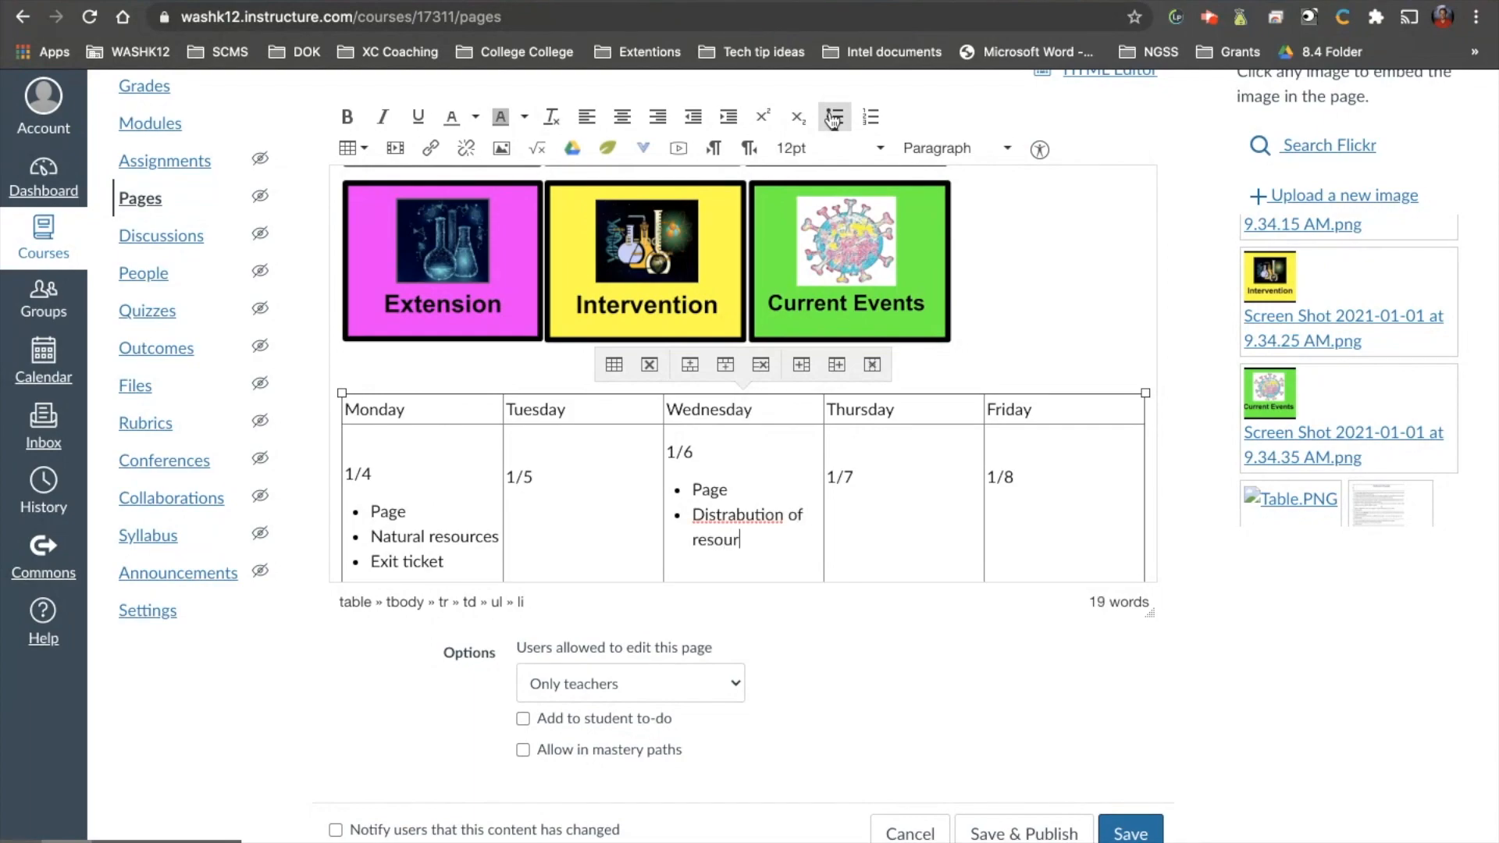
pyautogui.rightClick(764, 515)
pyautogui.click(769, 521)
pyautogui.press('Return')
pyautogui.write('Exit ticket')
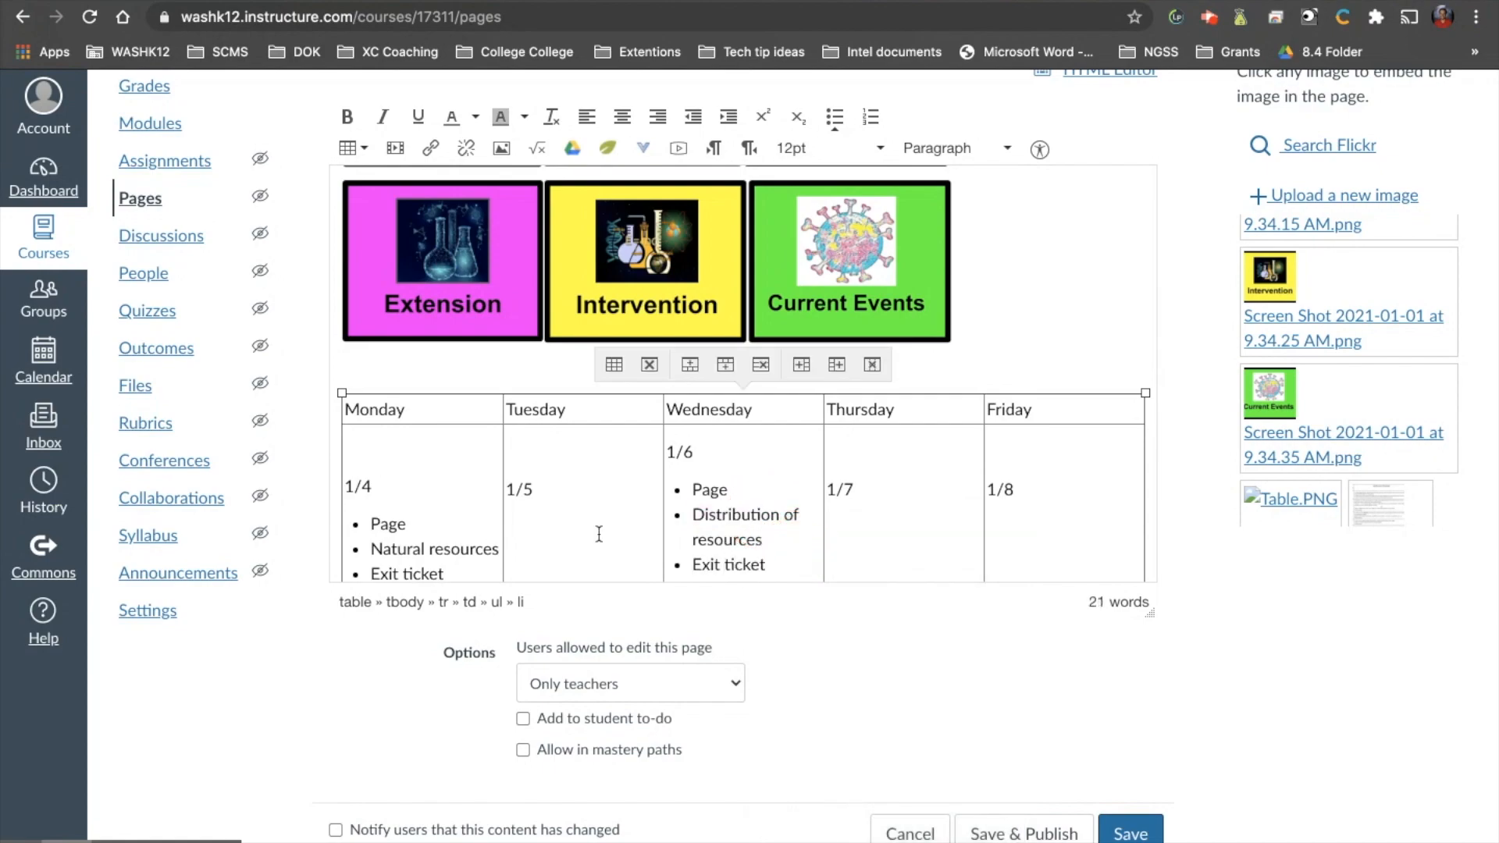
# Add blank lines below the entries in the Monday, Tuesday, Thursday and Friday cells to raise their dates toward the level of 1/6.
pyautogui.scroll(-2, 461, 515)
pyautogui.click(465, 487)
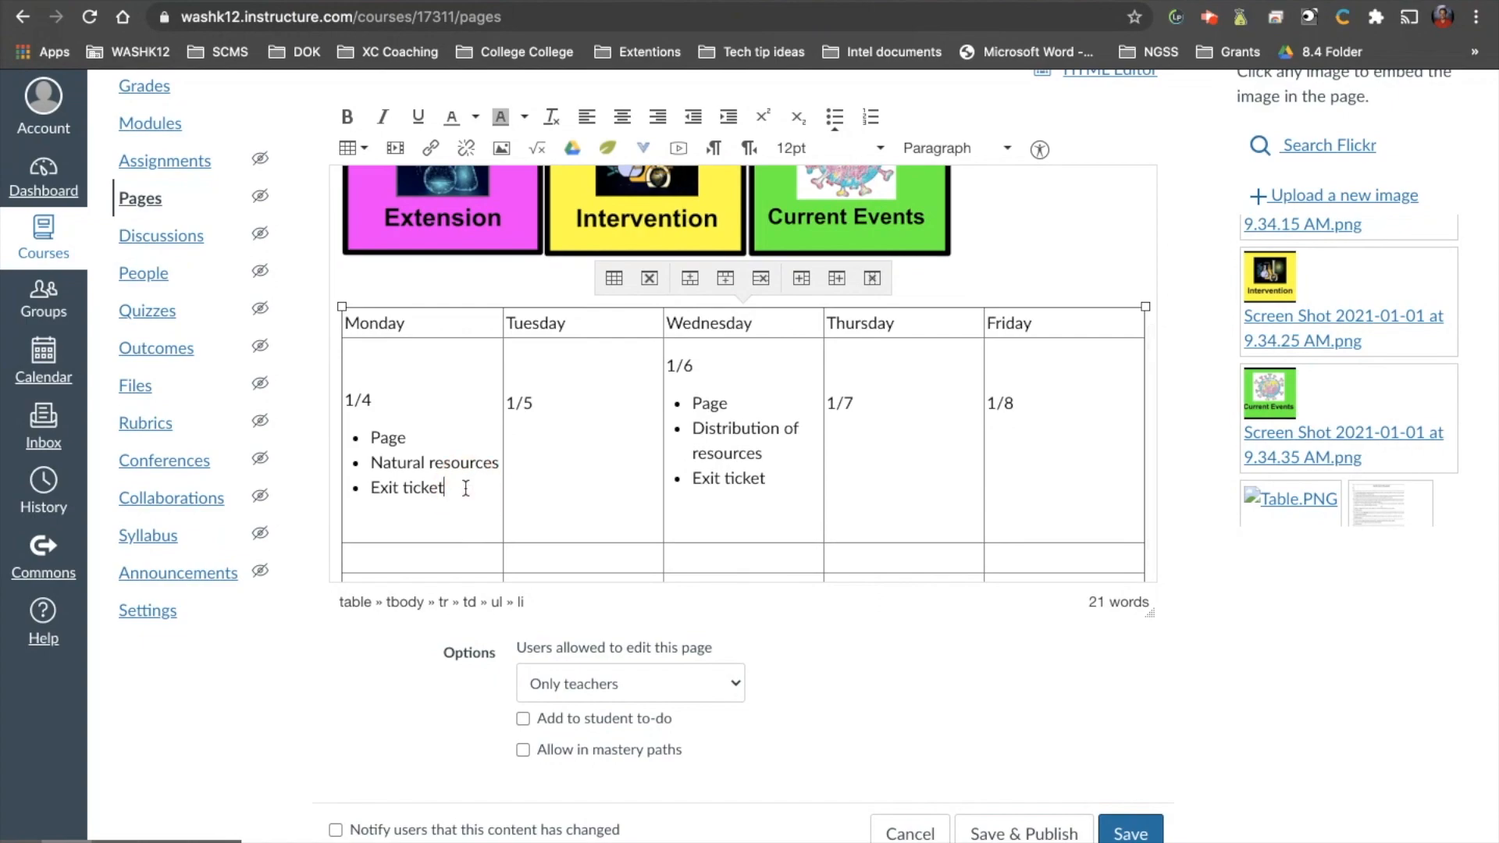
pyautogui.press('Return')
pyautogui.press('Return')
pyautogui.press('Return')
pyautogui.press('Return')
pyautogui.press('Return')
pyautogui.click(921, 401)
pyautogui.press('Return')
pyautogui.press('Return')
pyautogui.press('Return')
pyautogui.click(1047, 405)
pyautogui.press('Return')
pyautogui.press('Return')
pyautogui.press('Return')
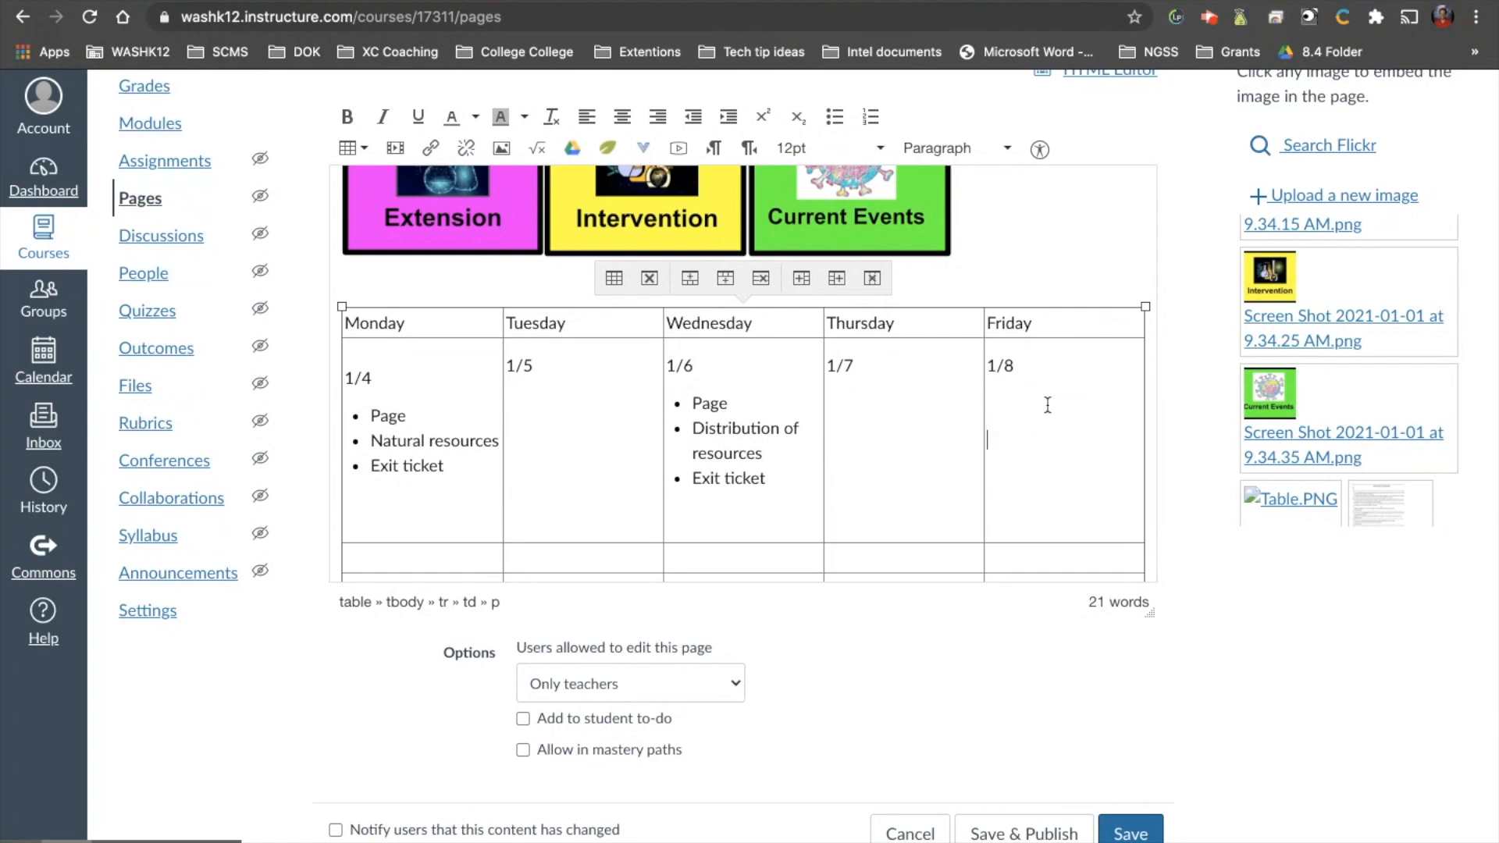
# Save the page and publish it, trying the student view in between.
pyautogui.click(1139, 834)
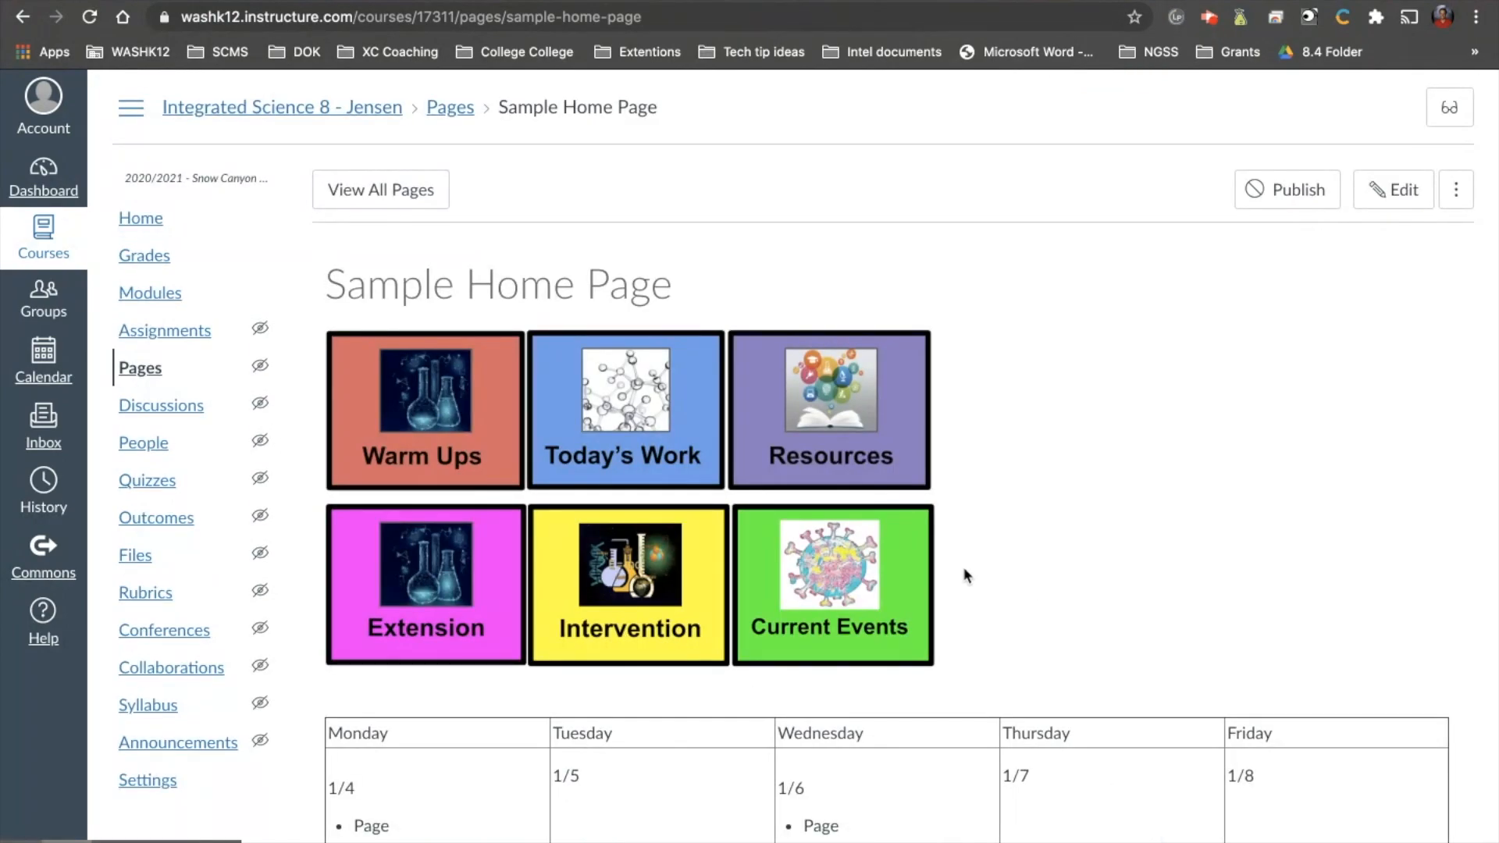
pyautogui.click(1449, 109)
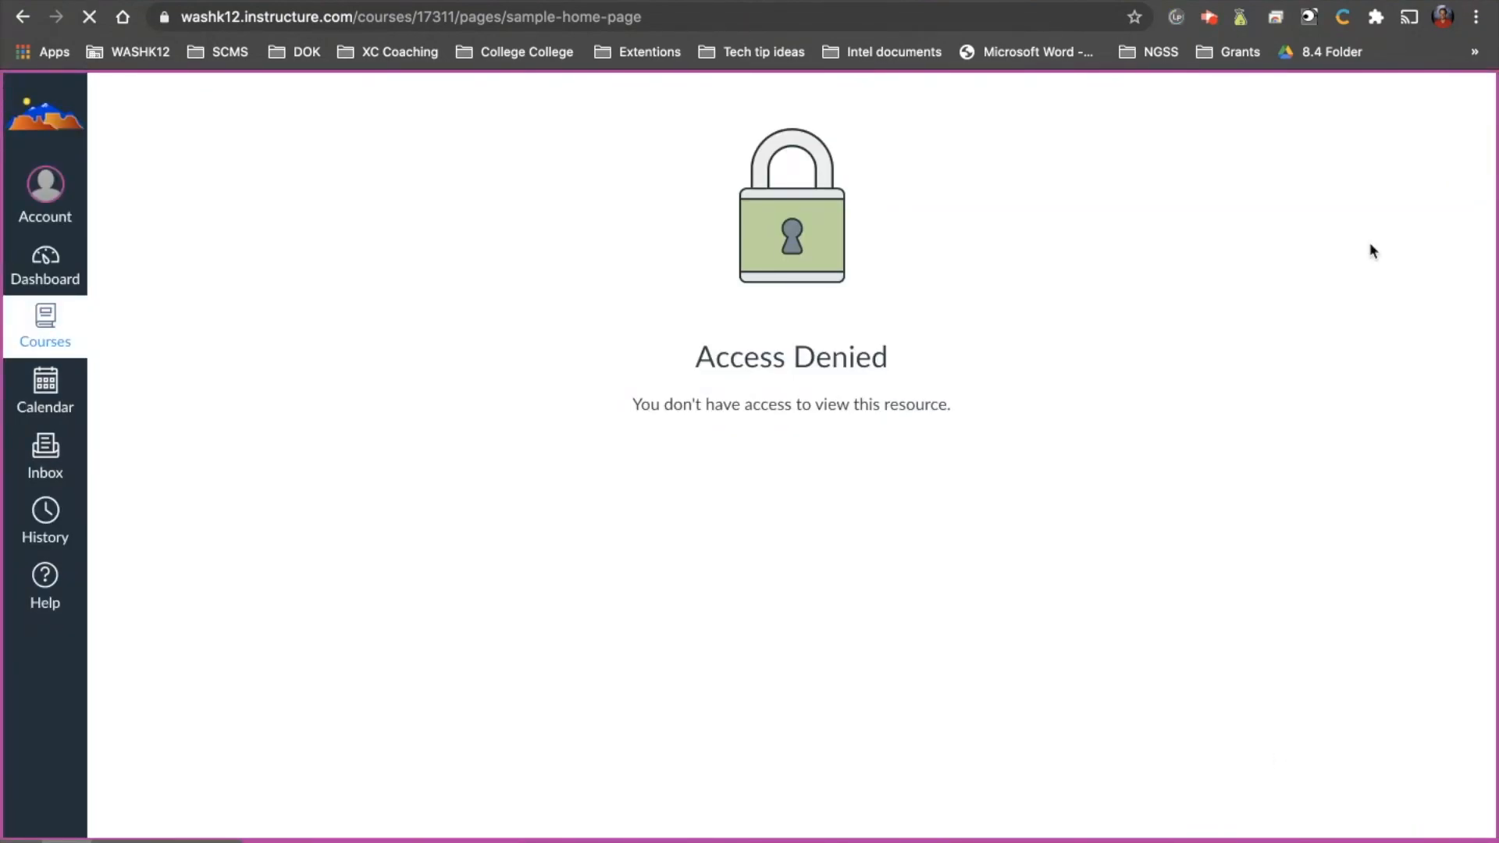
pyautogui.click(1305, 199)
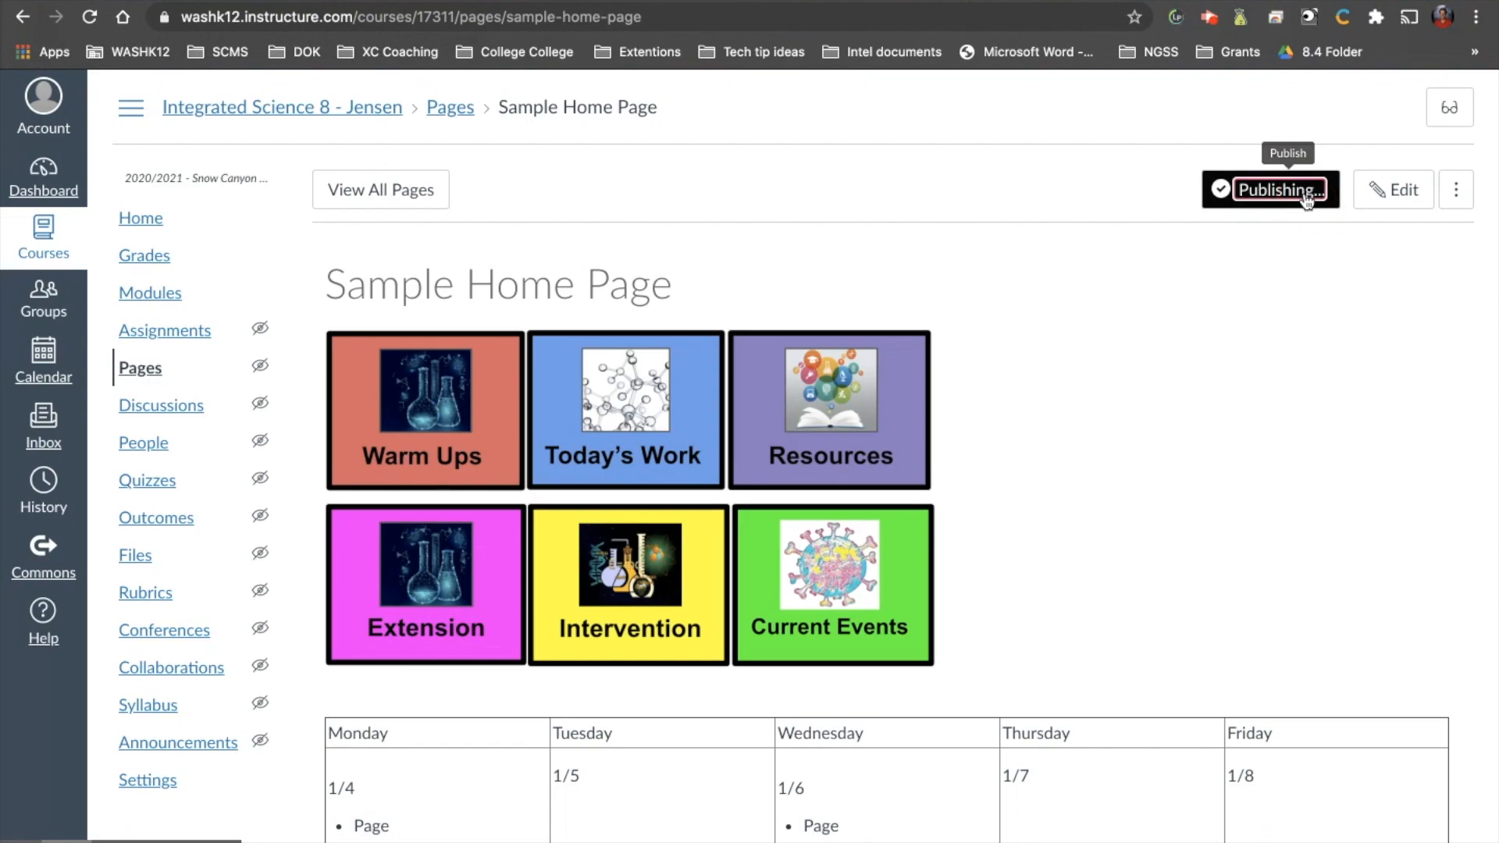
# Preview the published page in student view down to the schedule table, and return to the teacher view.
pyautogui.click(1448, 107)
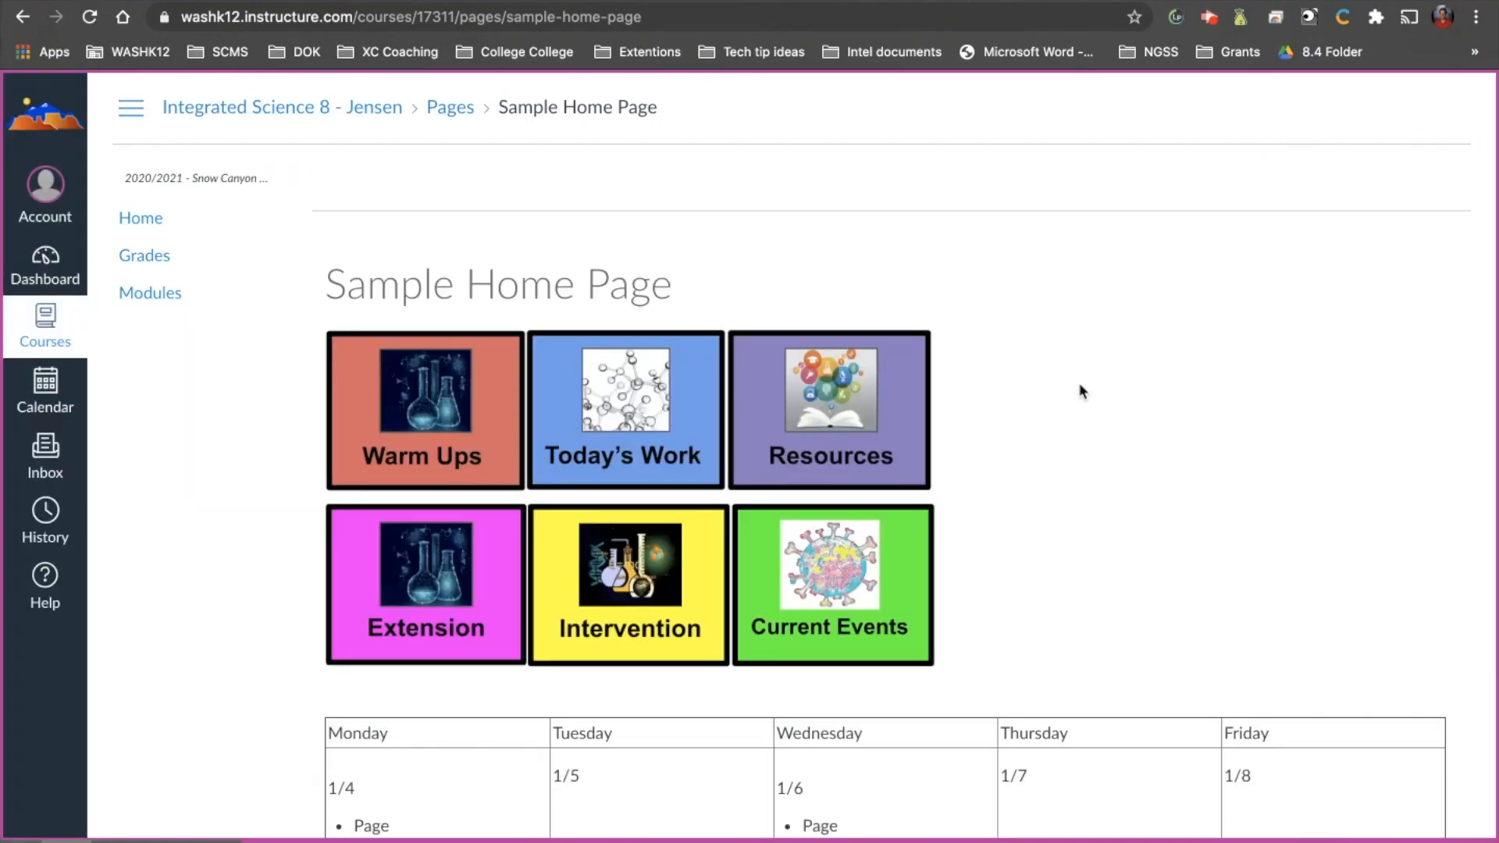
pyautogui.scroll(-2, 625, 575)
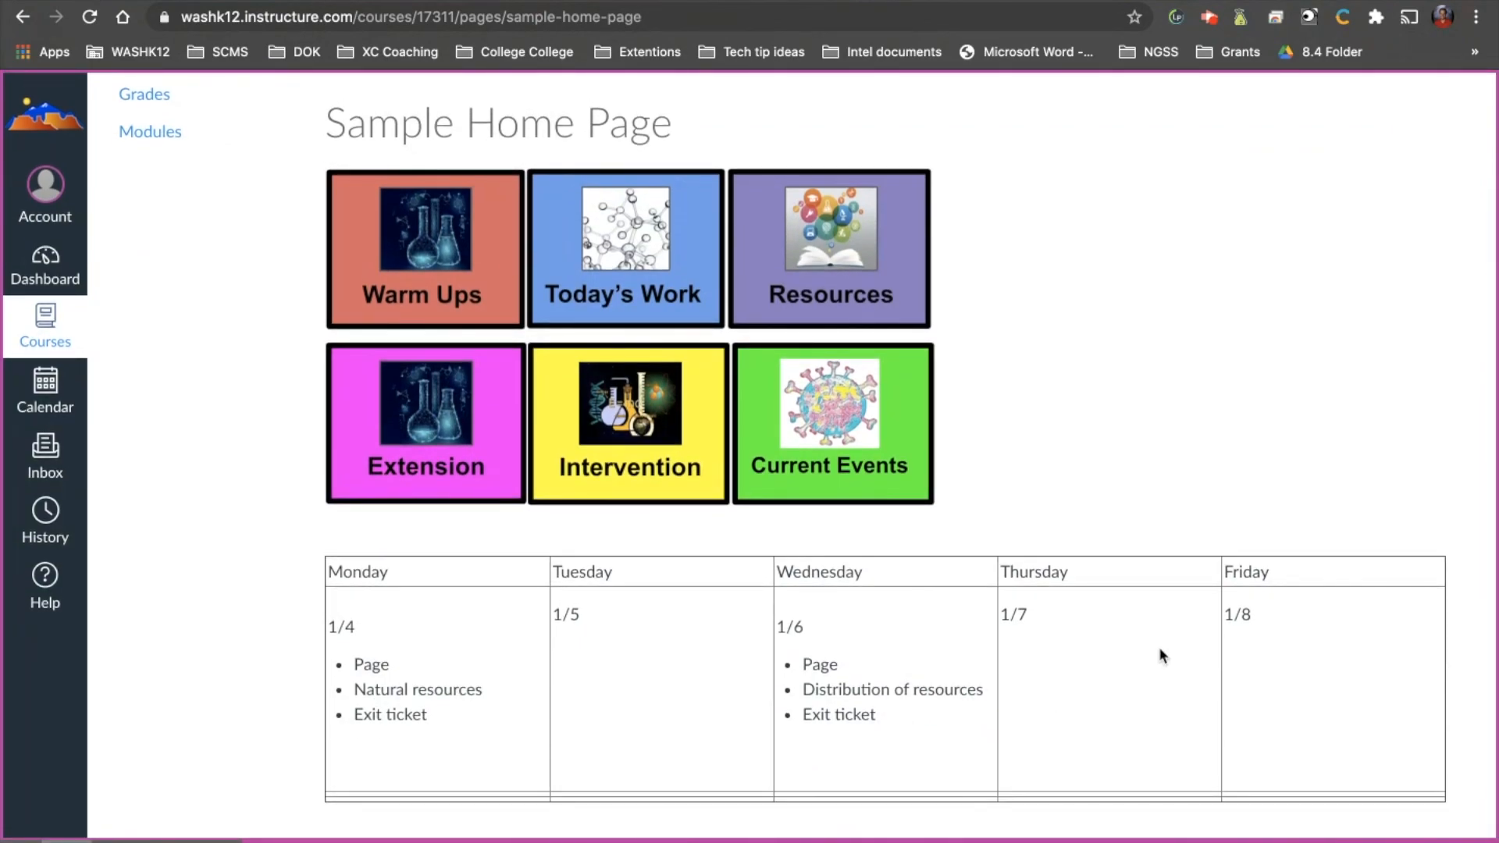
pyautogui.click(1398, 841)
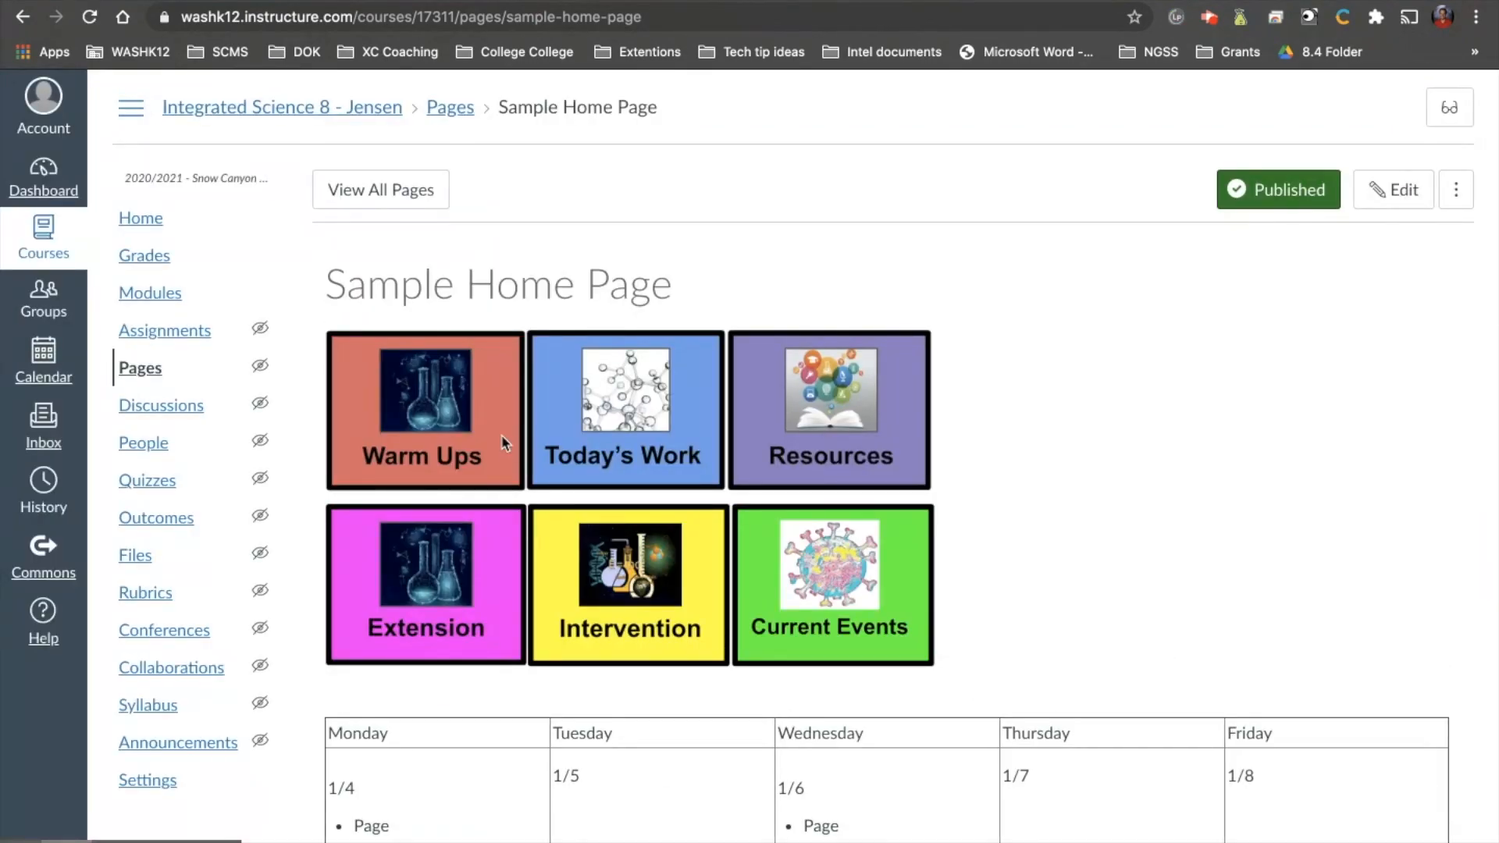
# Reopen the page for editing and link the Warm Ups image to the 8.1.1 Warm-ups assignment, searching for "warm".
pyautogui.click(1409, 200)
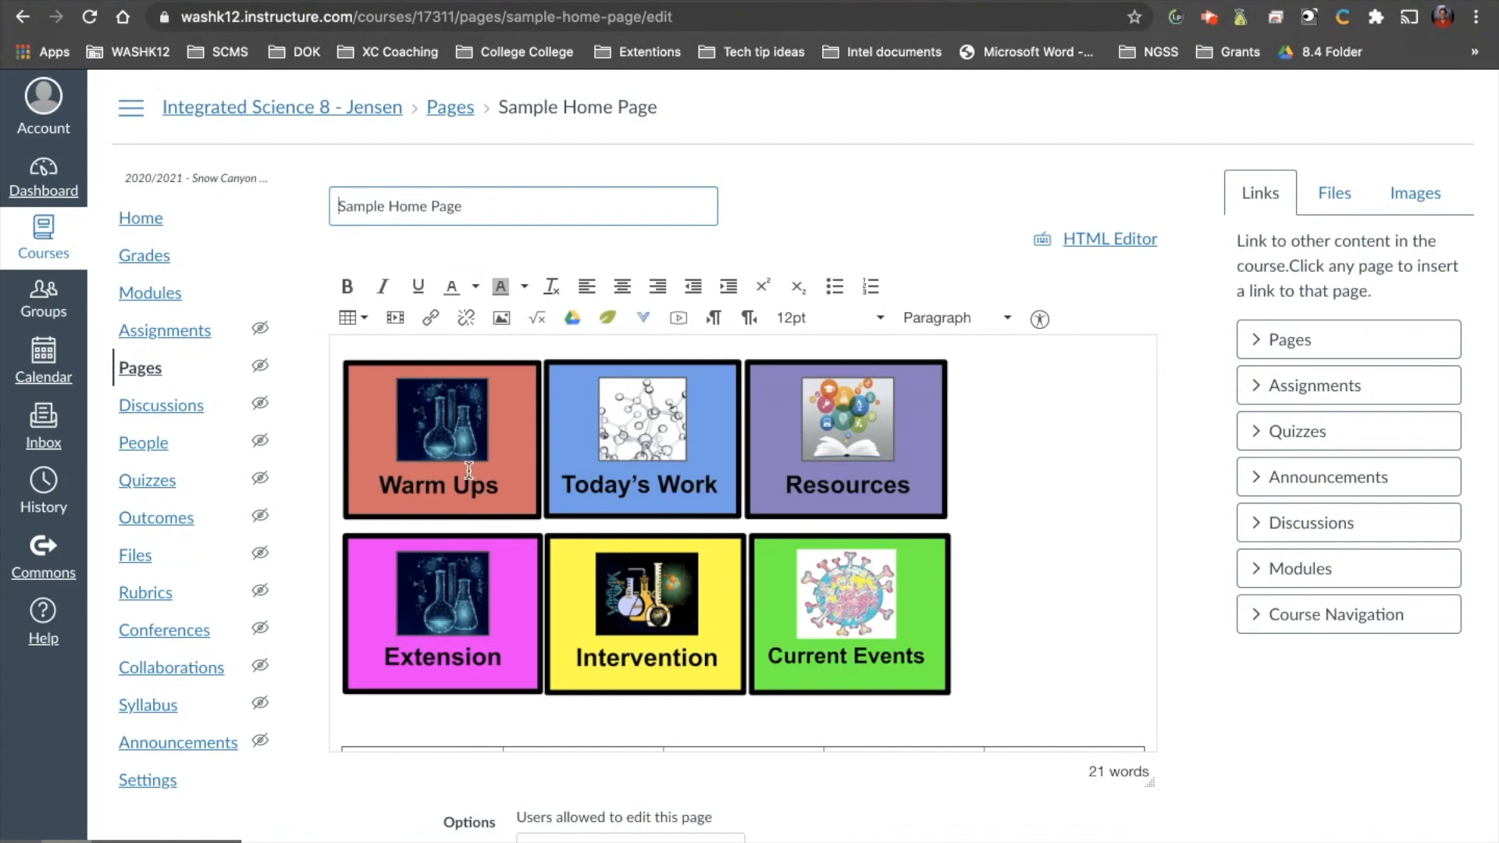
pyautogui.click(457, 449)
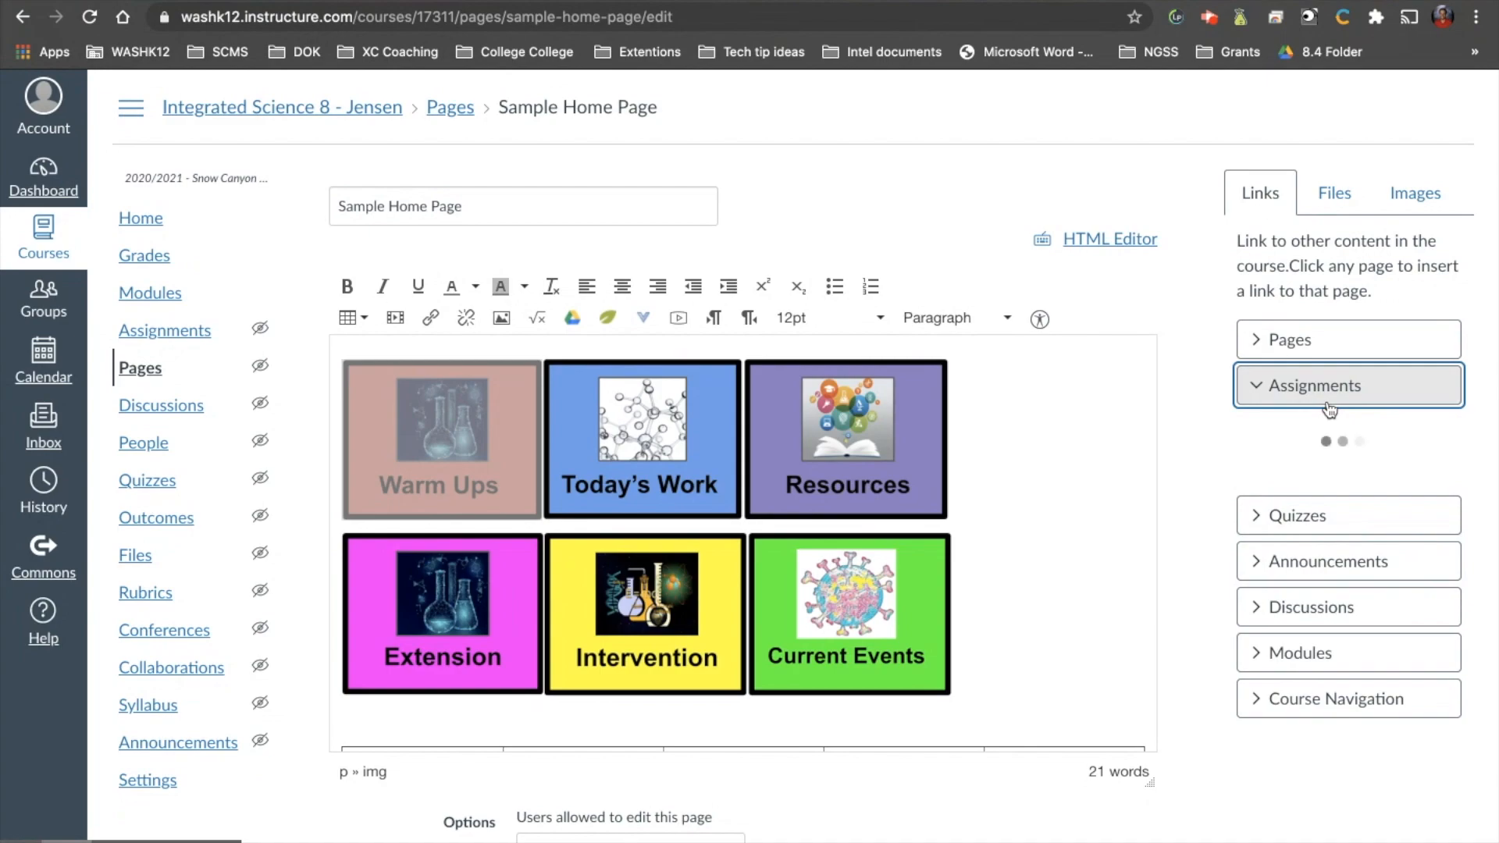
pyautogui.scroll(-5, 1332, 578)
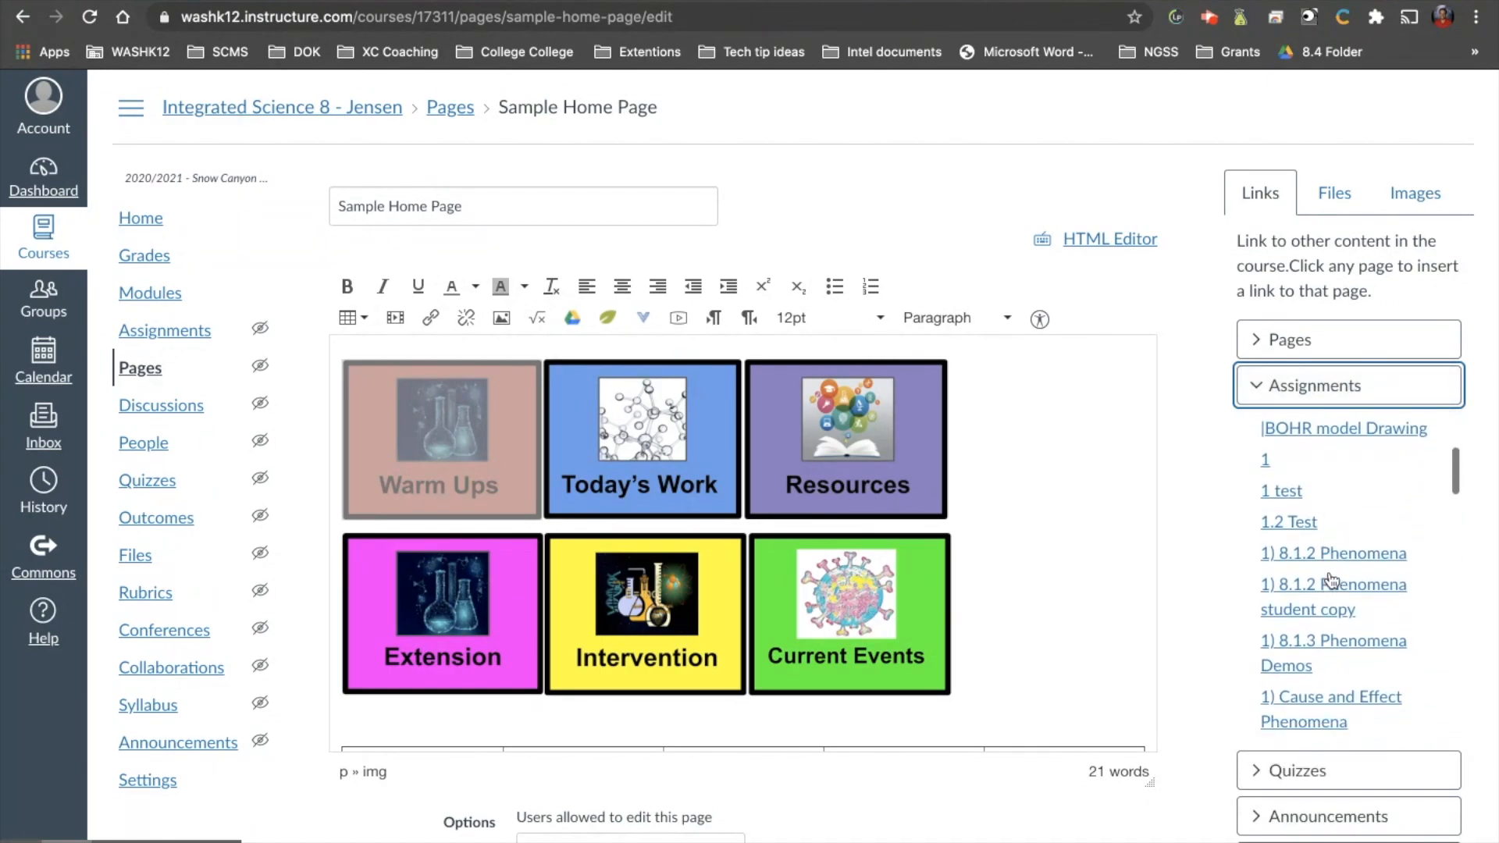
pyautogui.hotkey('ctrl', 'f')
pyautogui.write('warm')
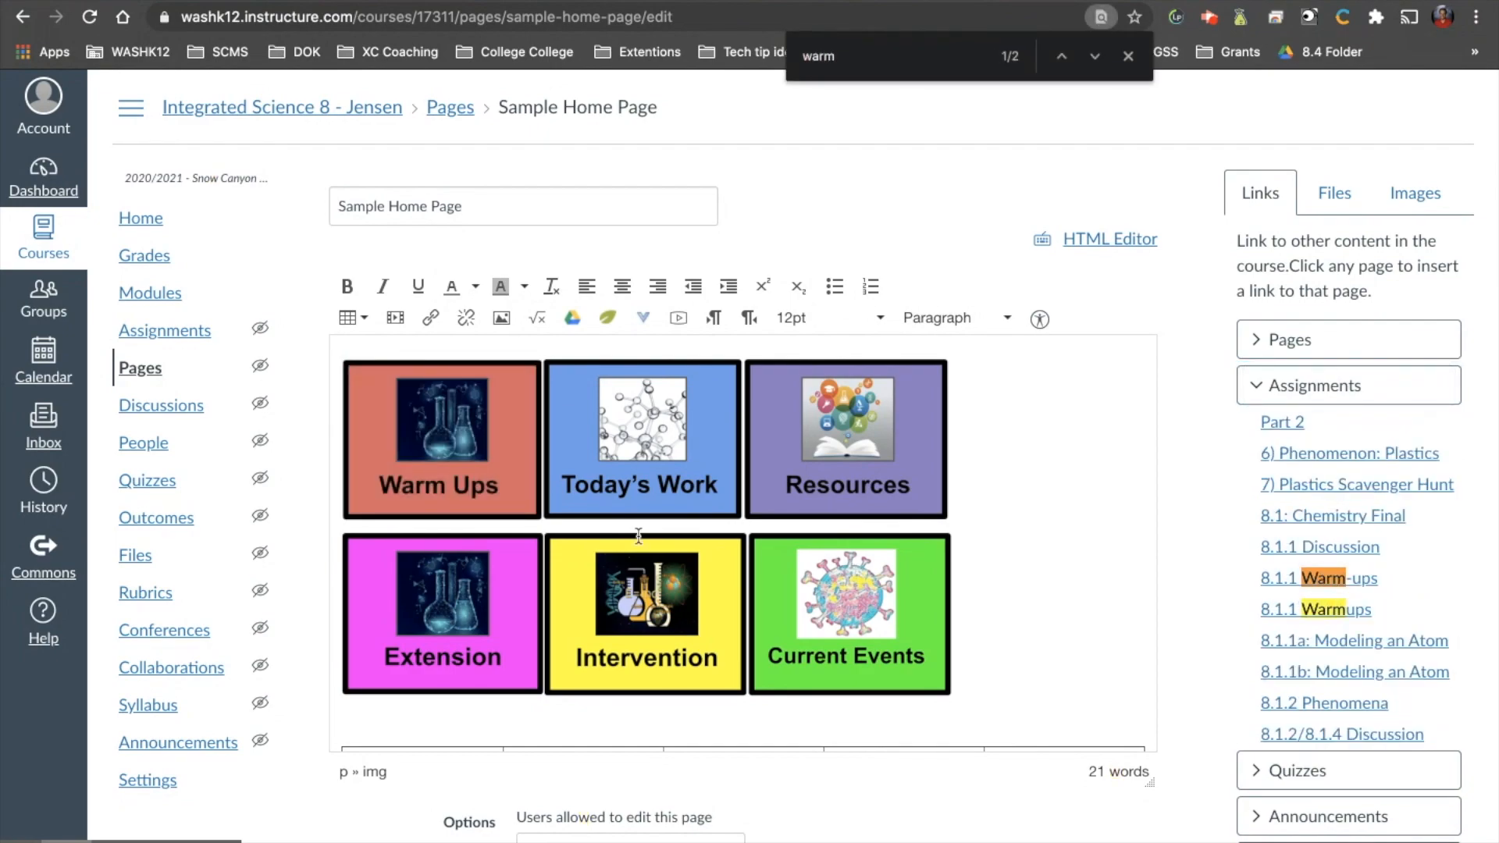
pyautogui.click(462, 446)
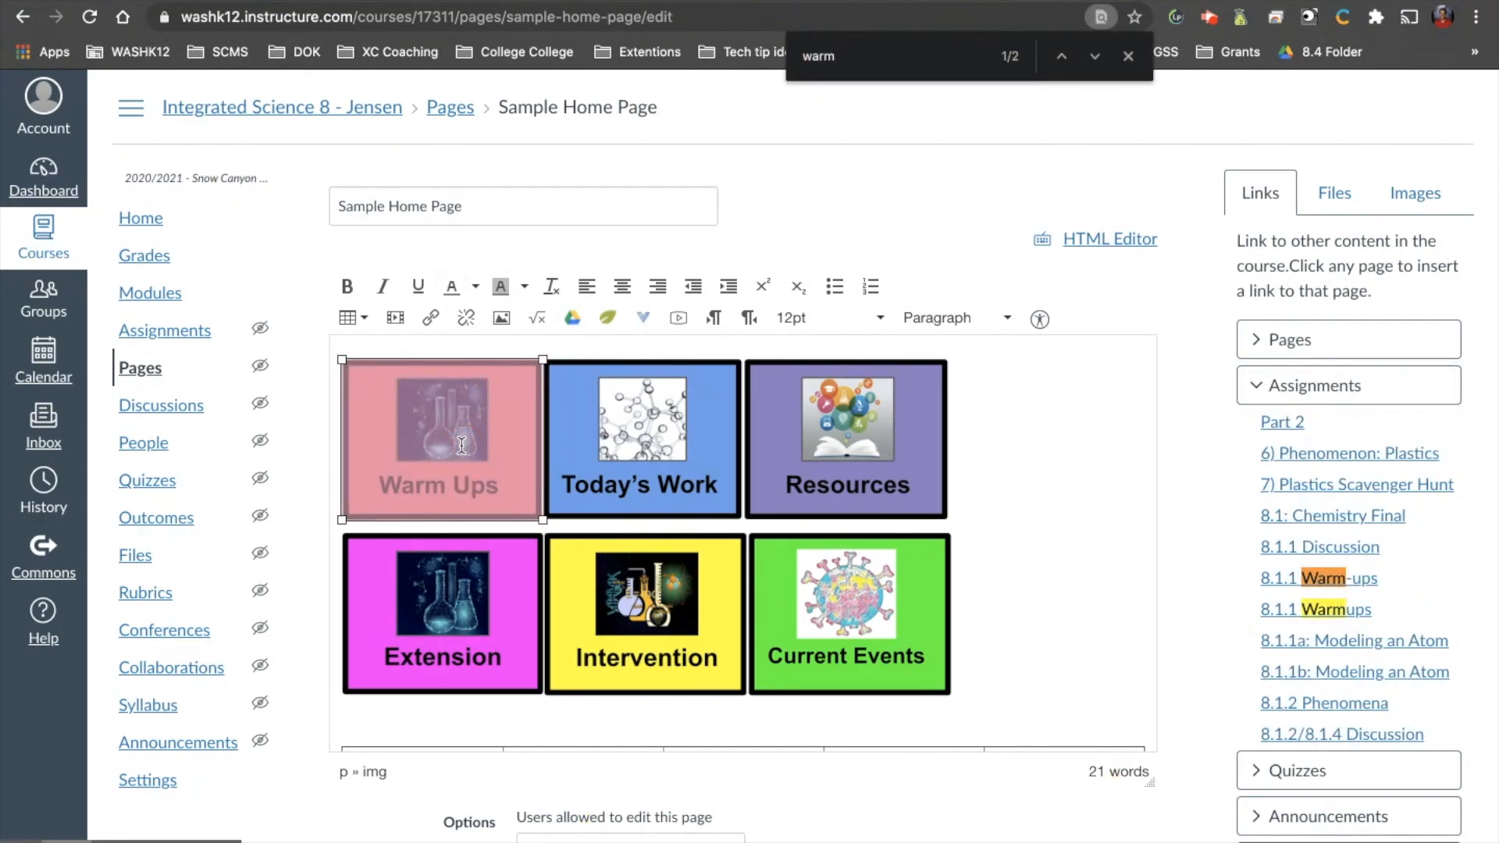
pyautogui.click(1282, 579)
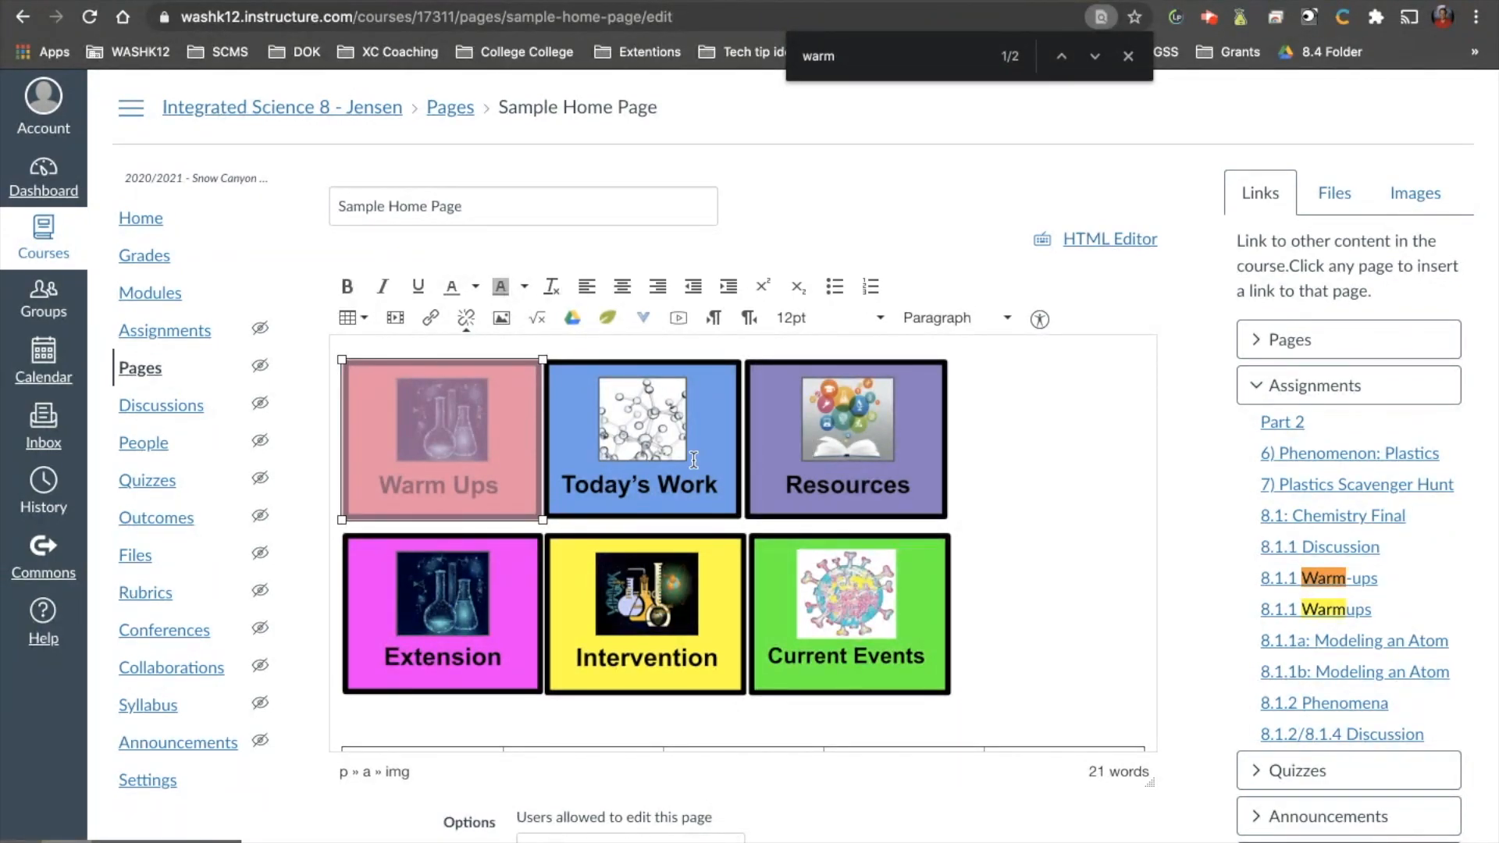
# Link the Resources image to the Resources module and the Extension image to the Natural Resources Extension module.
pyautogui.click(810, 456)
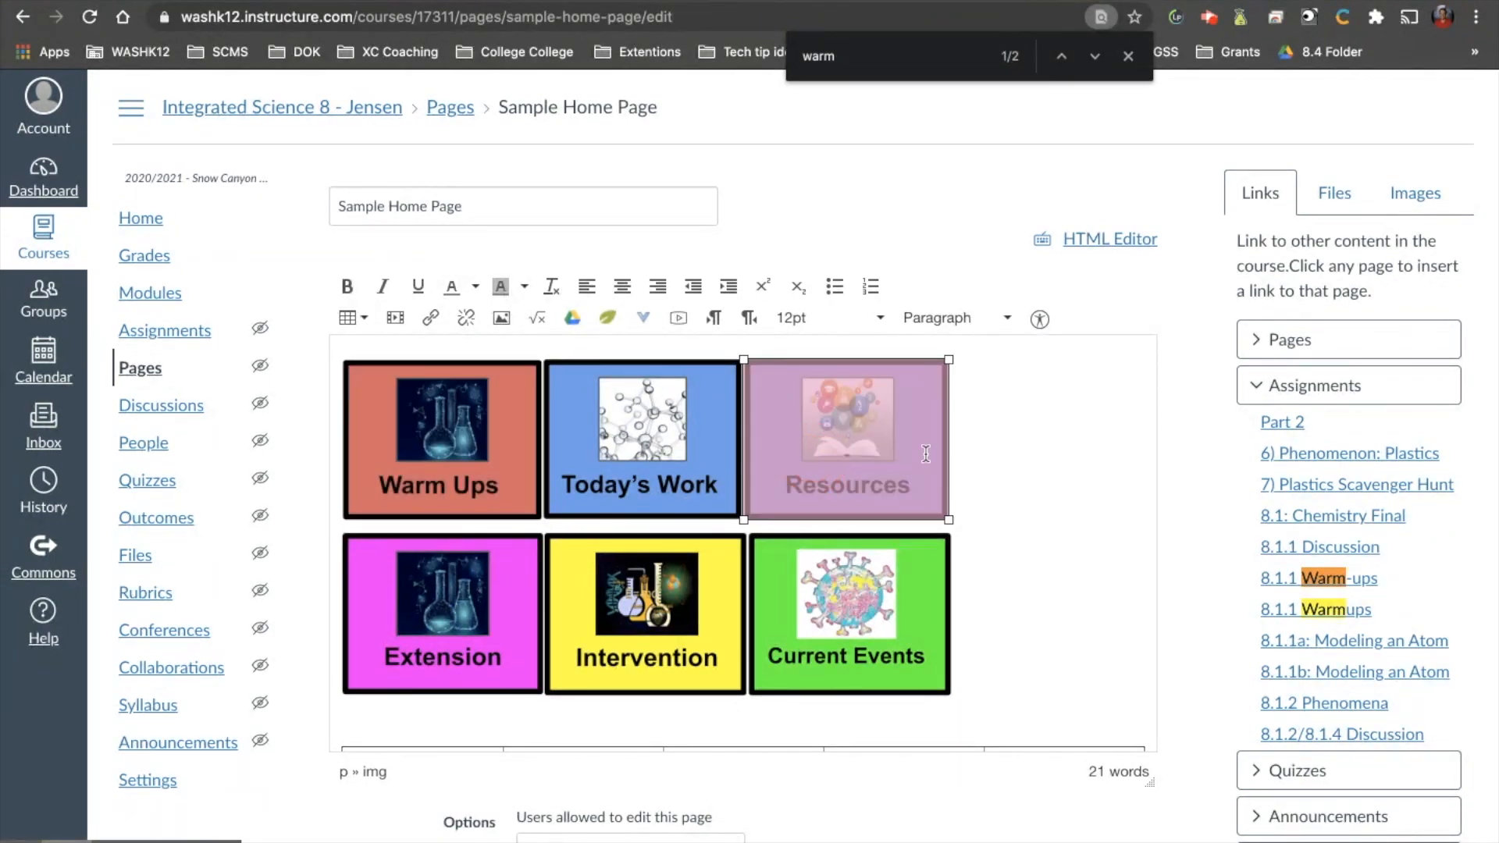
pyautogui.scroll(-2, 1244, 492)
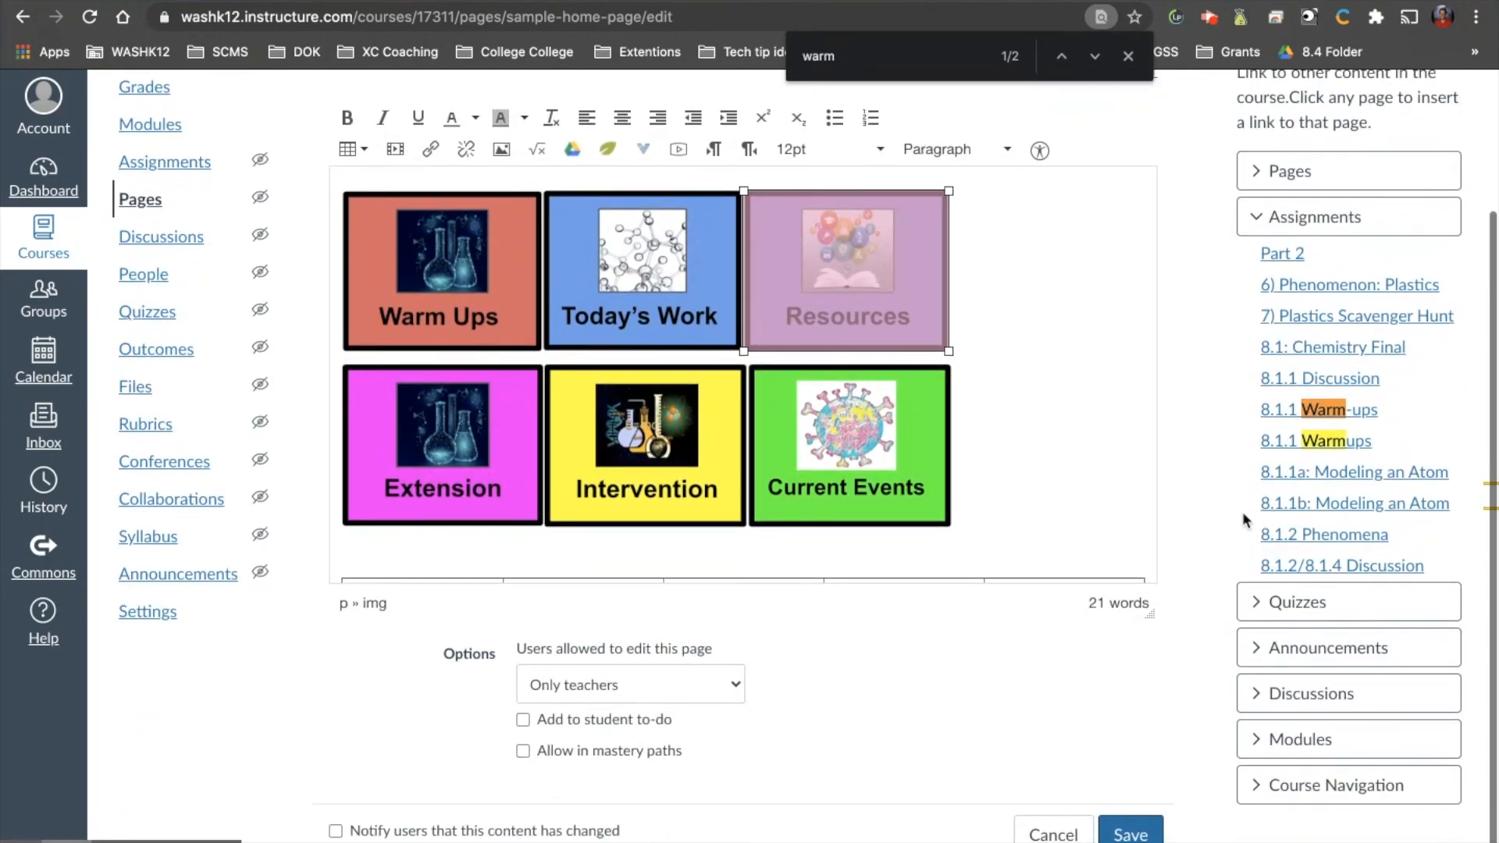
pyautogui.click(1280, 739)
pyautogui.scroll(-2, 1310, 572)
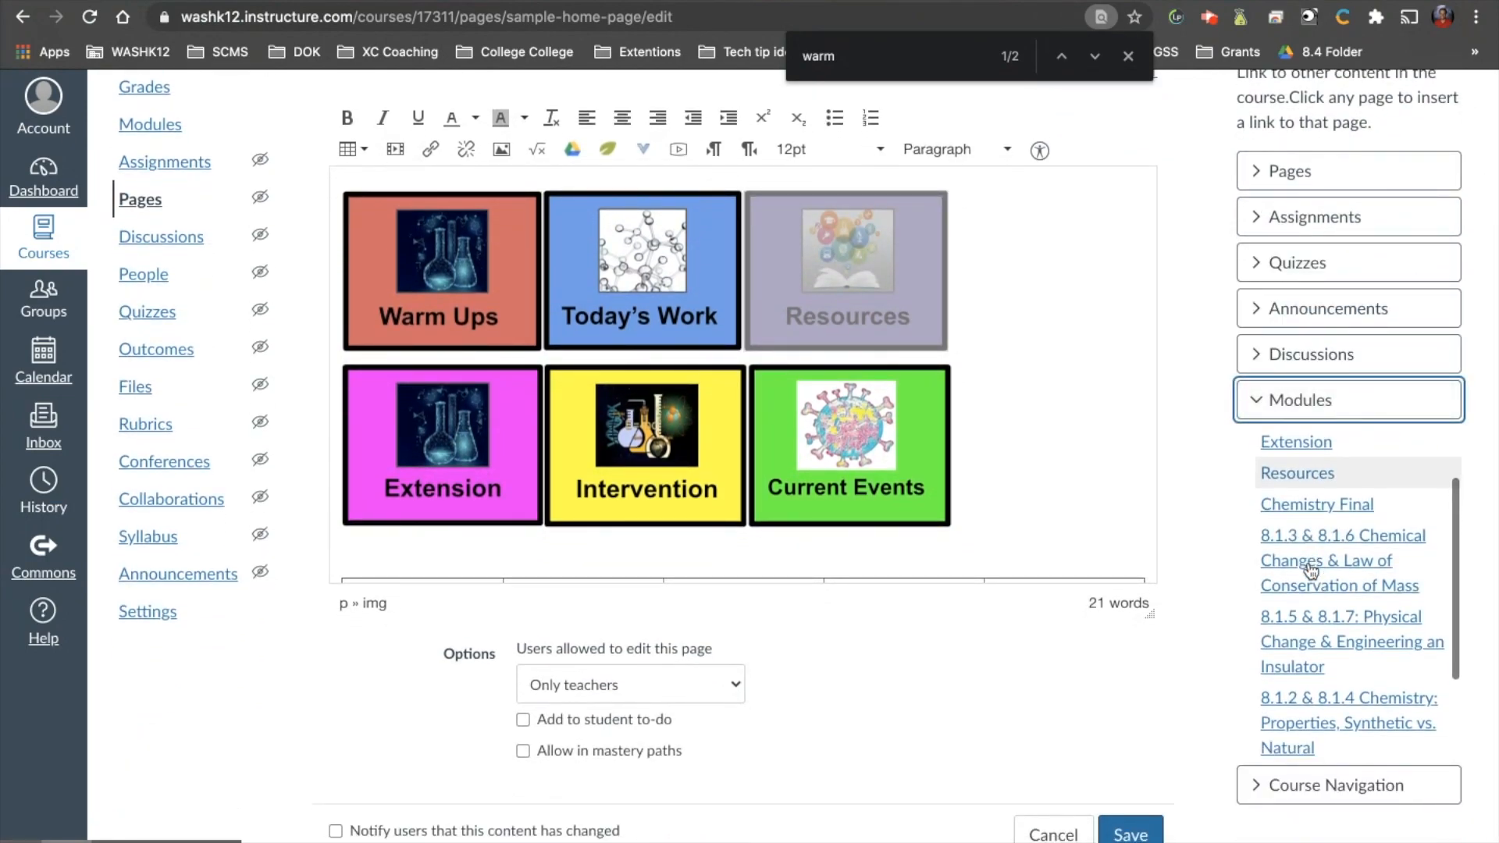
pyautogui.click(892, 266)
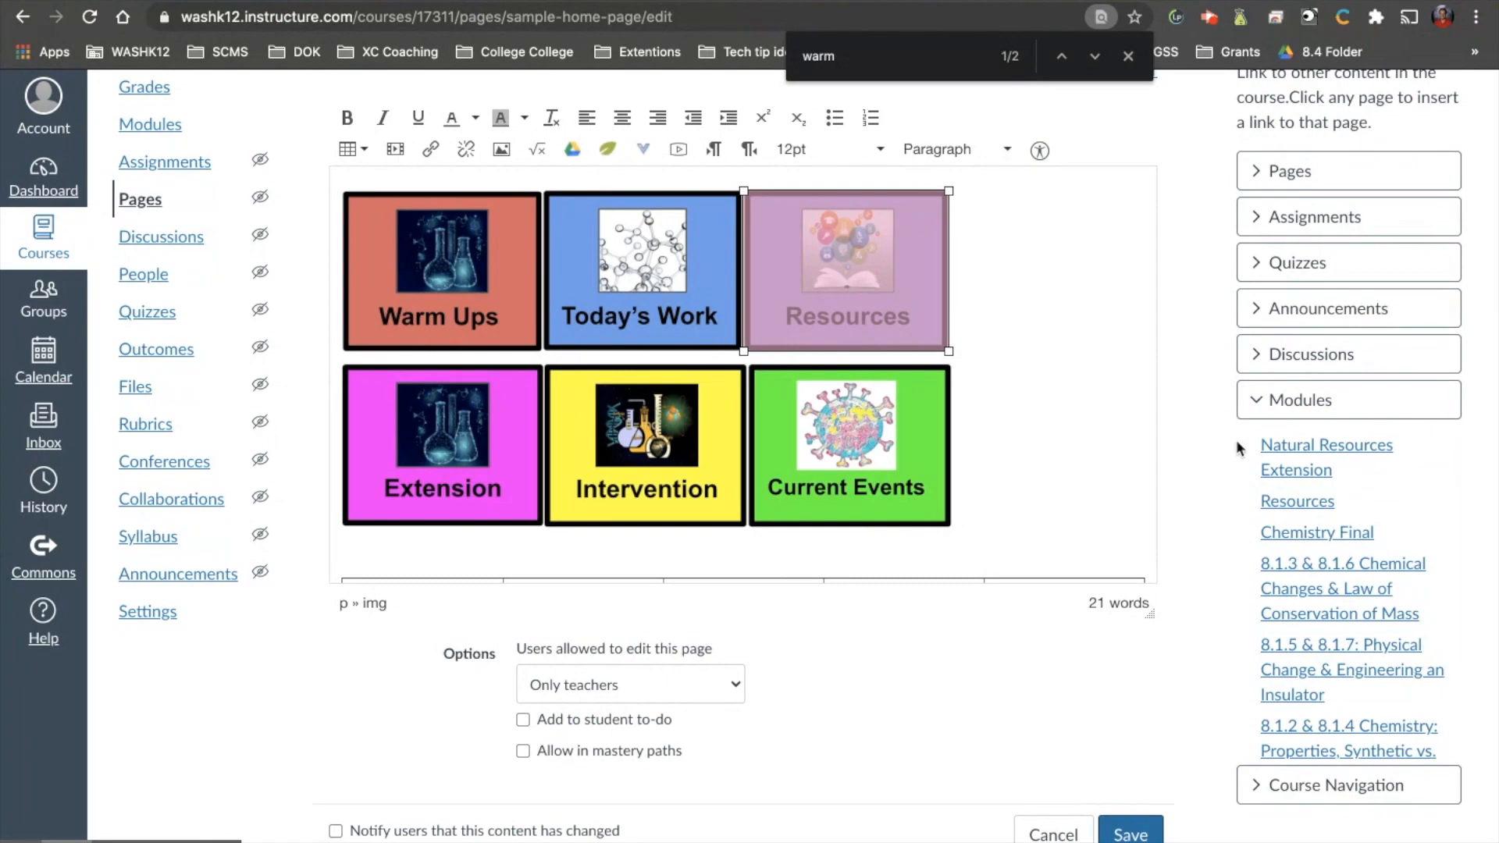
pyautogui.click(1295, 504)
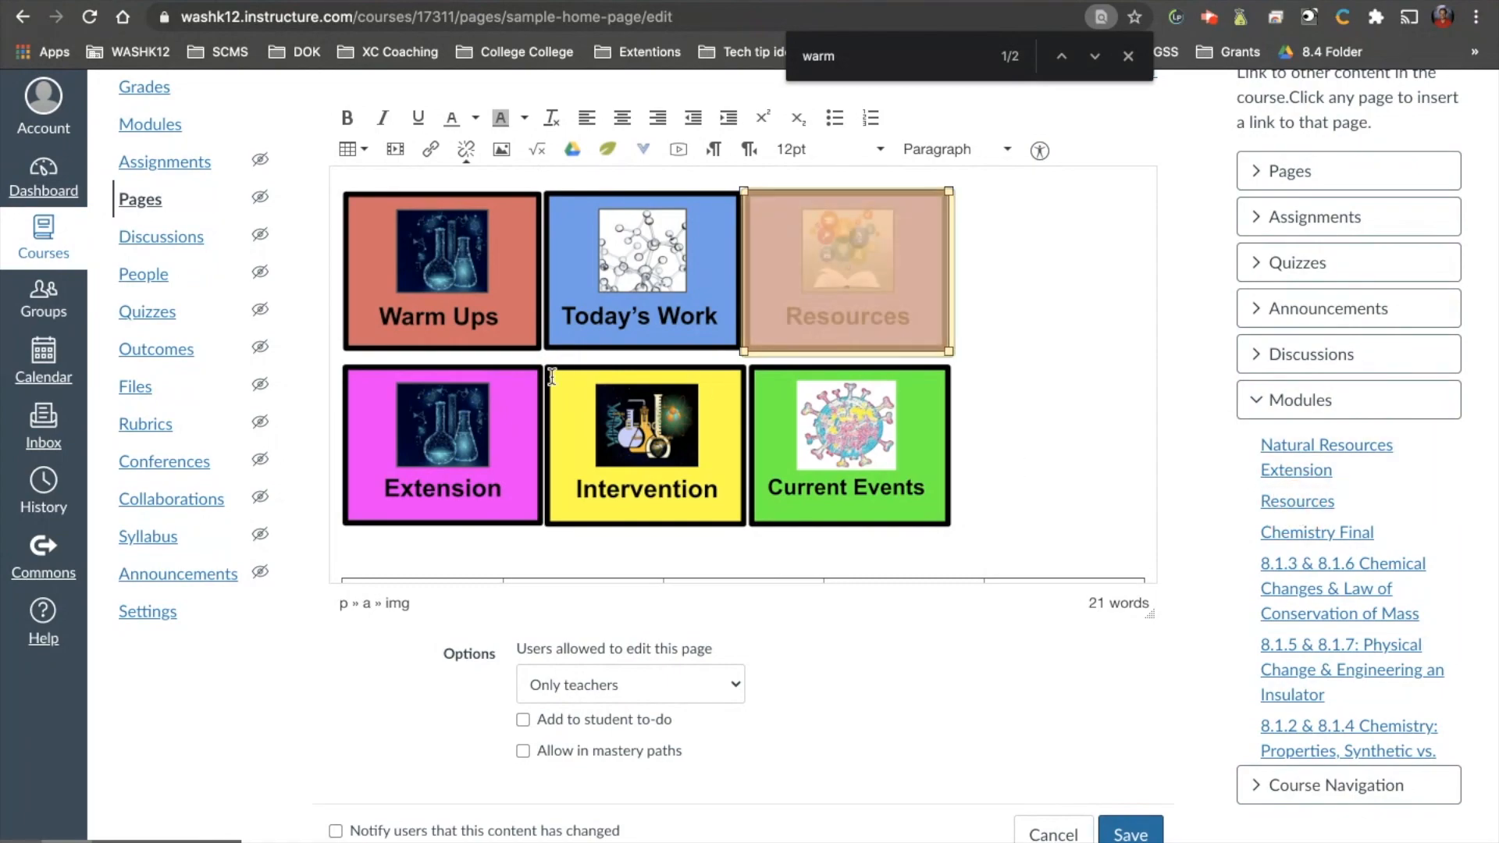
pyautogui.click(495, 446)
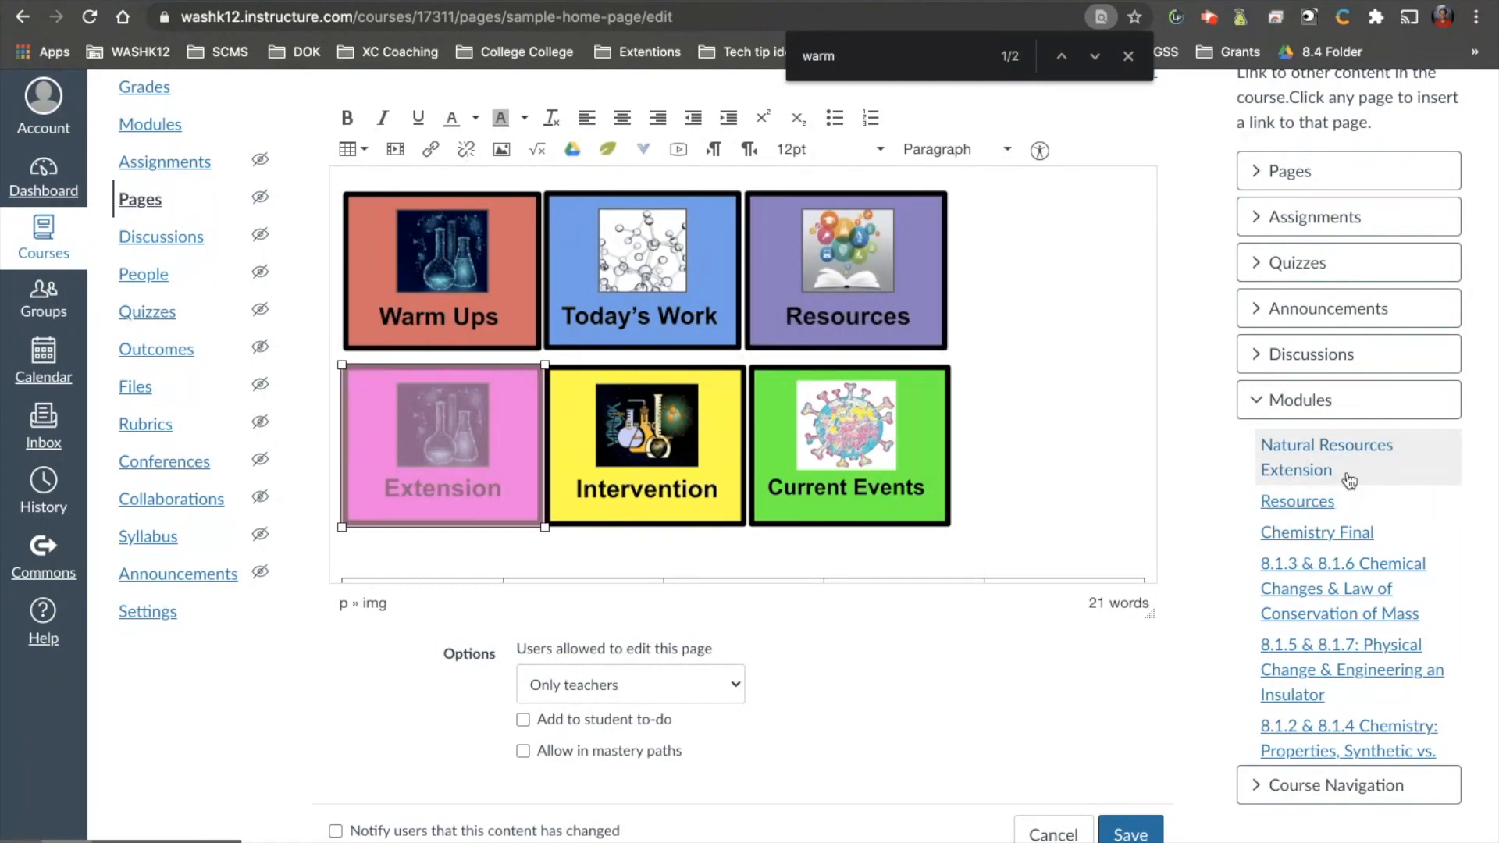
pyautogui.click(1329, 455)
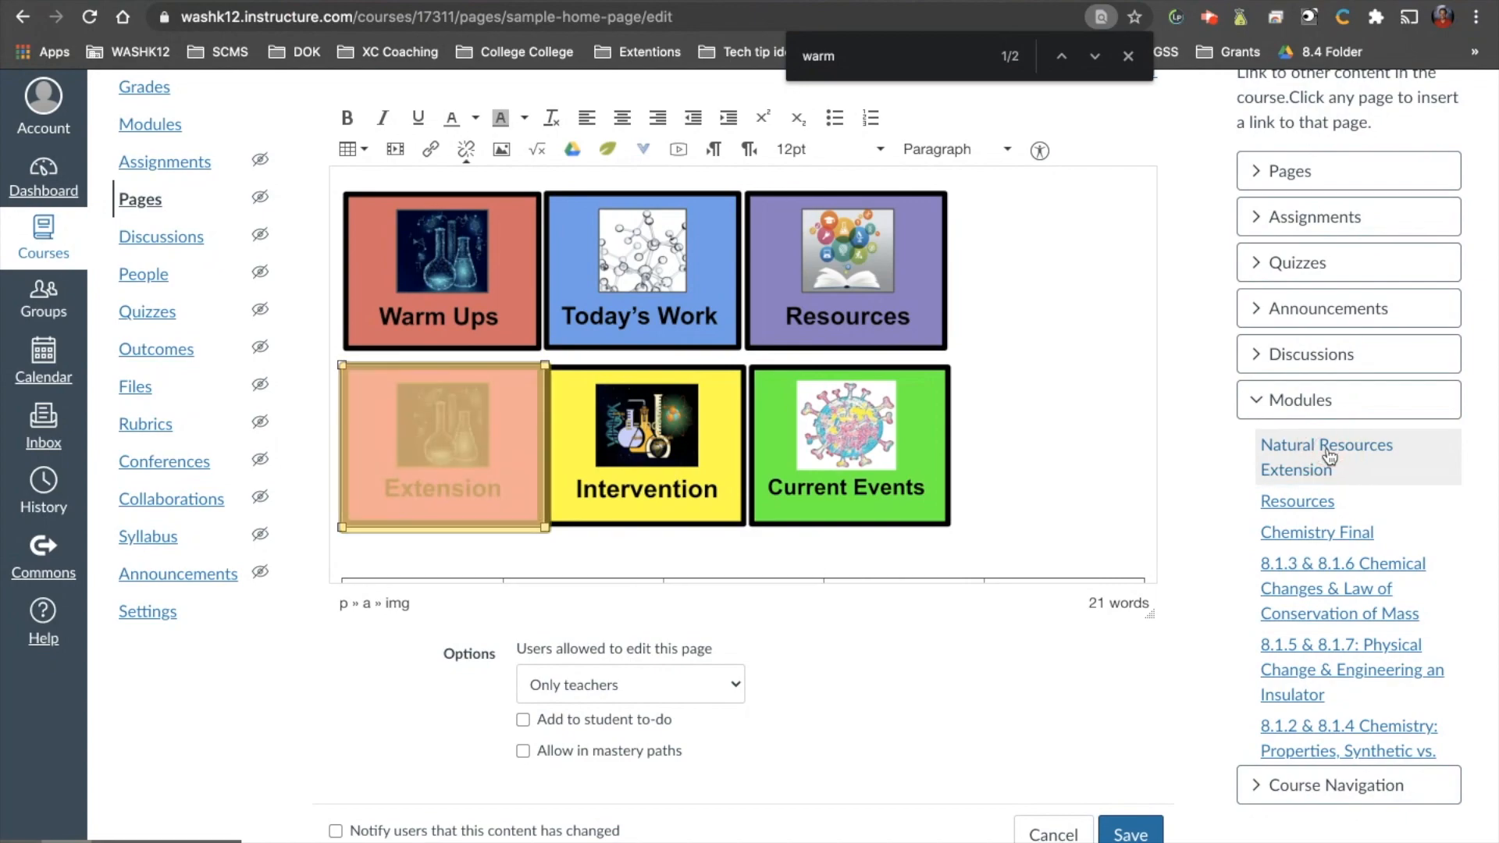
# Select the Current Events image, search the web for "science current events for kids" and copy the DOGOnews science page's address.
pyautogui.click(888, 451)
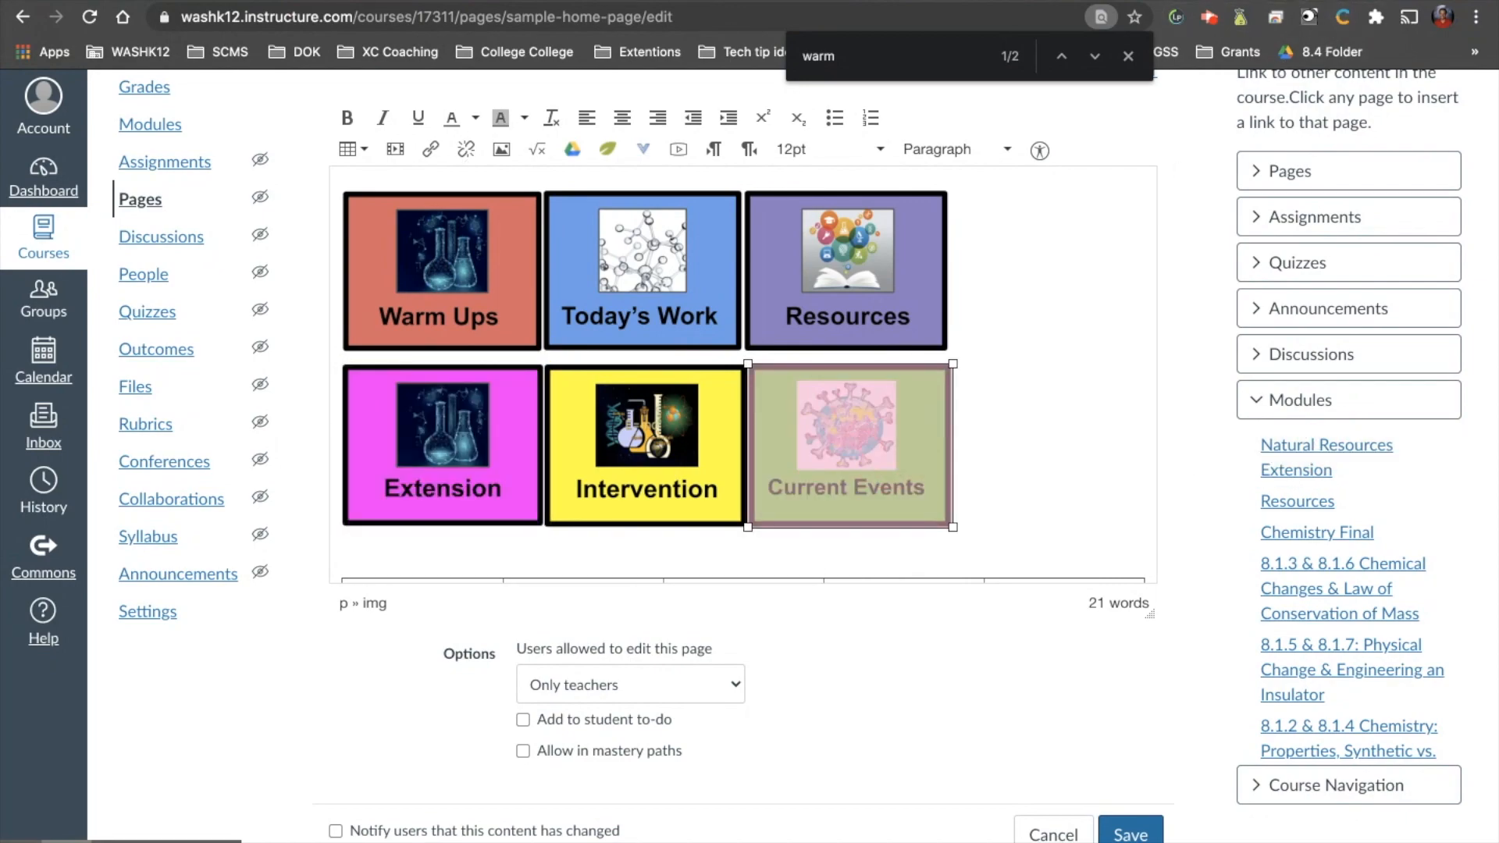
pyautogui.press('super+t')
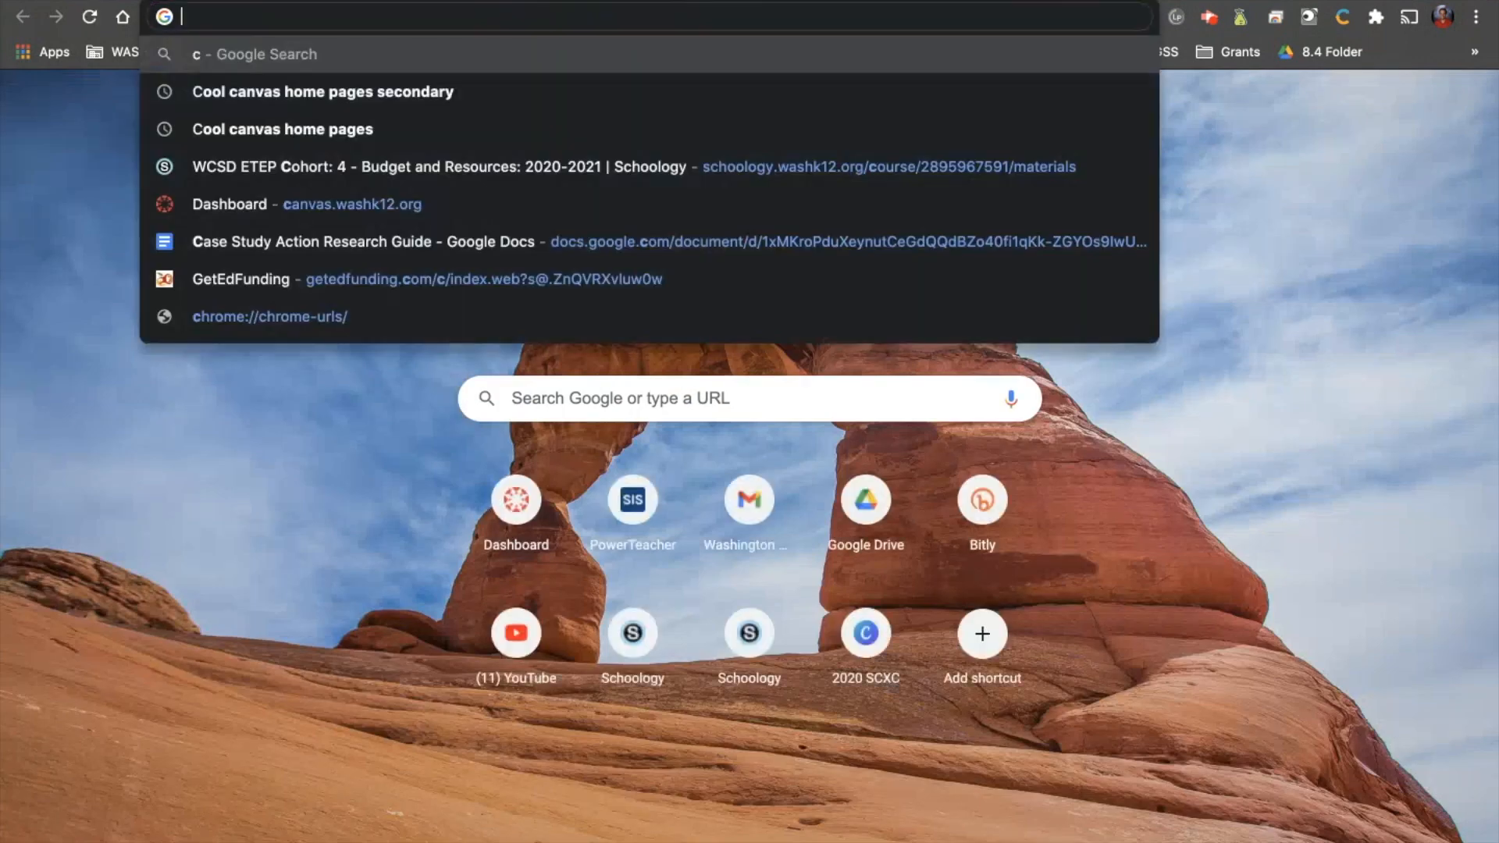
pyautogui.write('science')
pyautogui.press('Return')
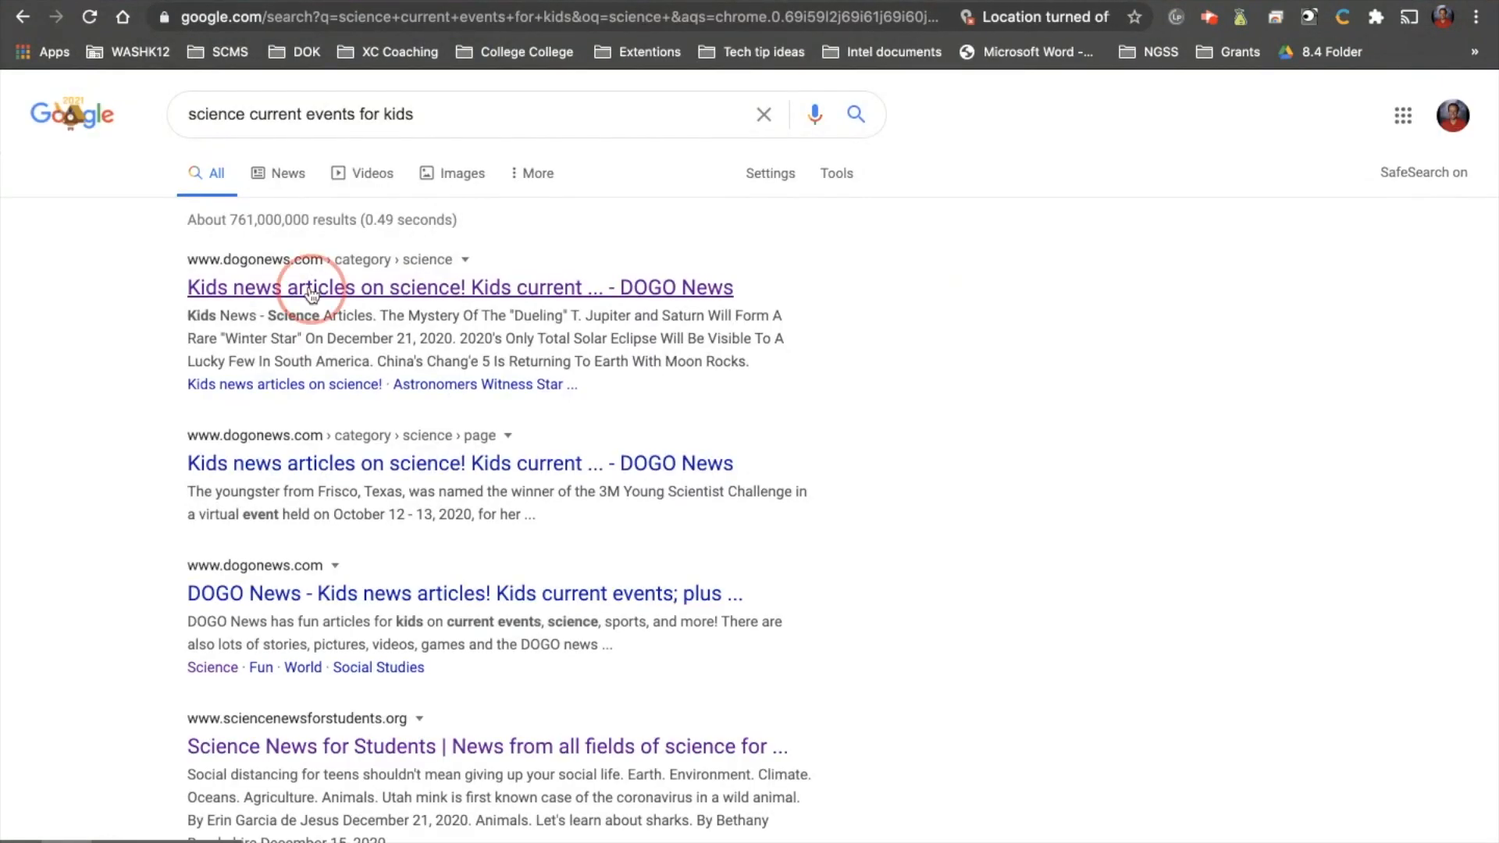
pyautogui.click(312, 292)
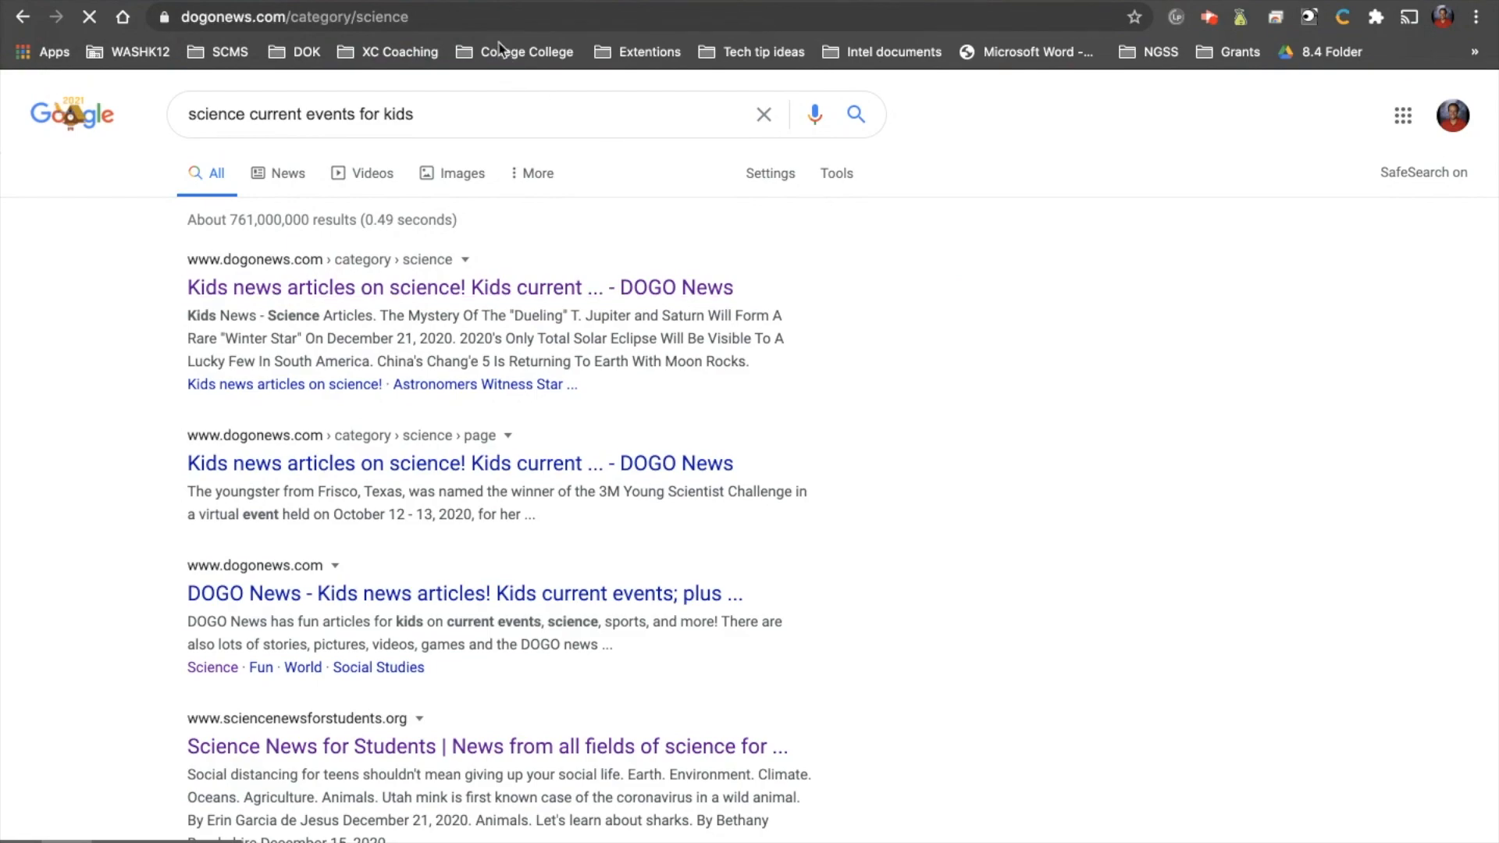
pyautogui.click(479, 16)
pyautogui.hotkey('ctrl', 'c')
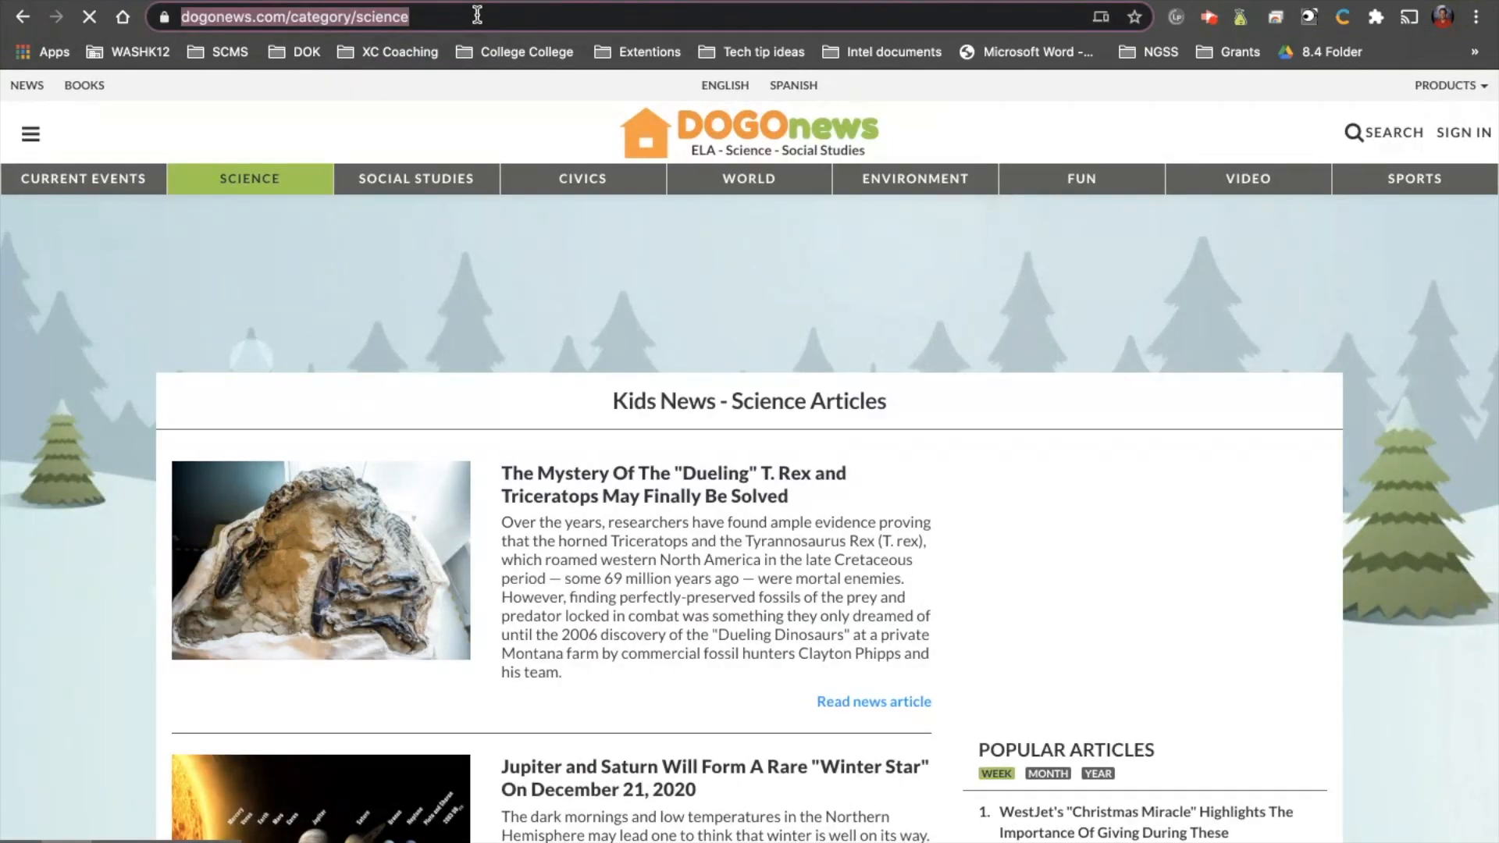
# Link the Current Events image to the copied address dogonews.com/category/science.
pyautogui.hotkey('ctrl', 'shift', 'Tab')
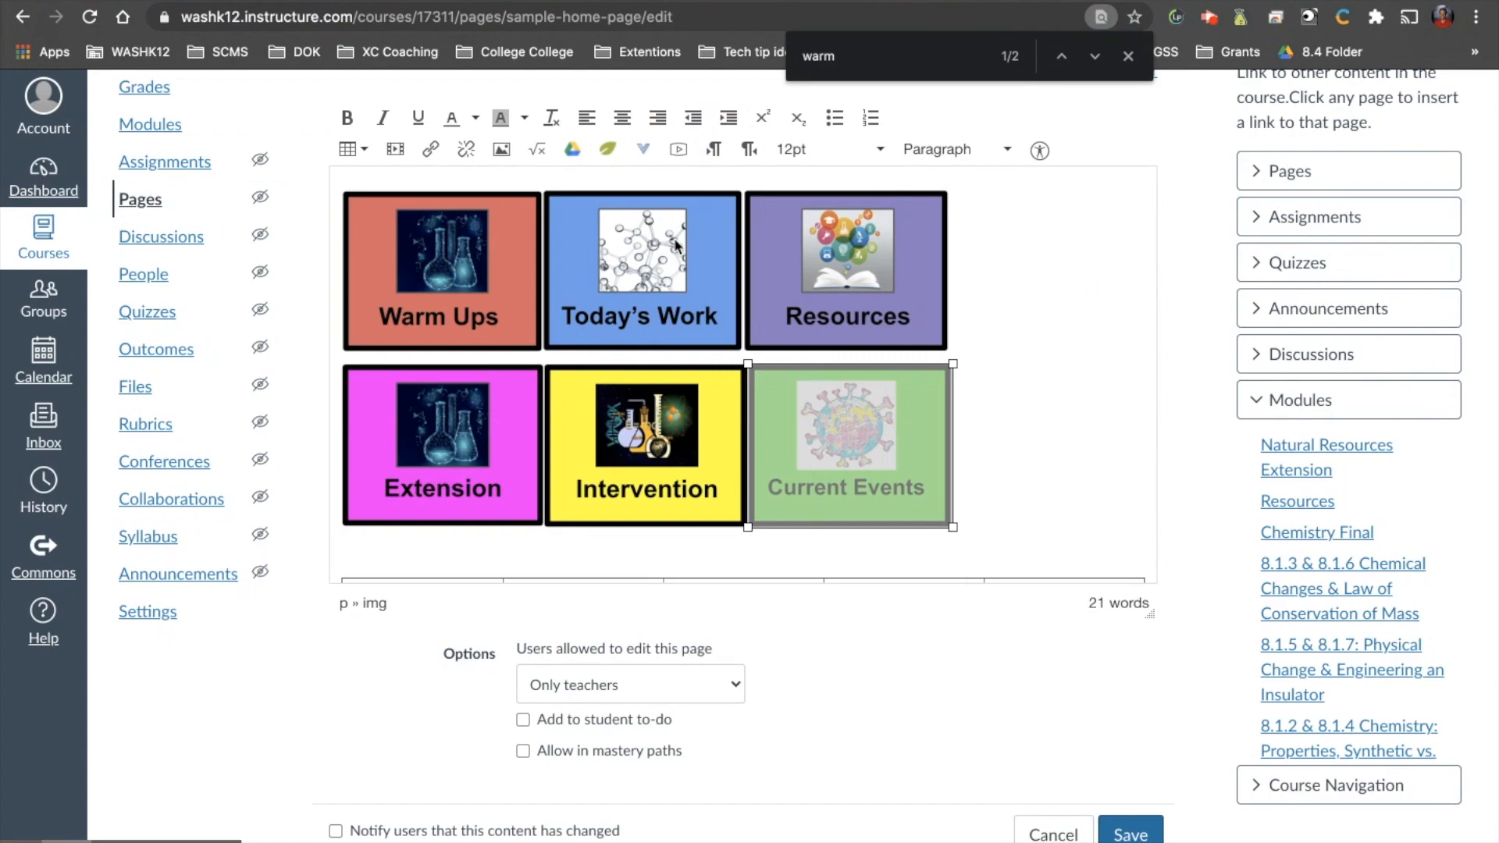
pyautogui.click(429, 152)
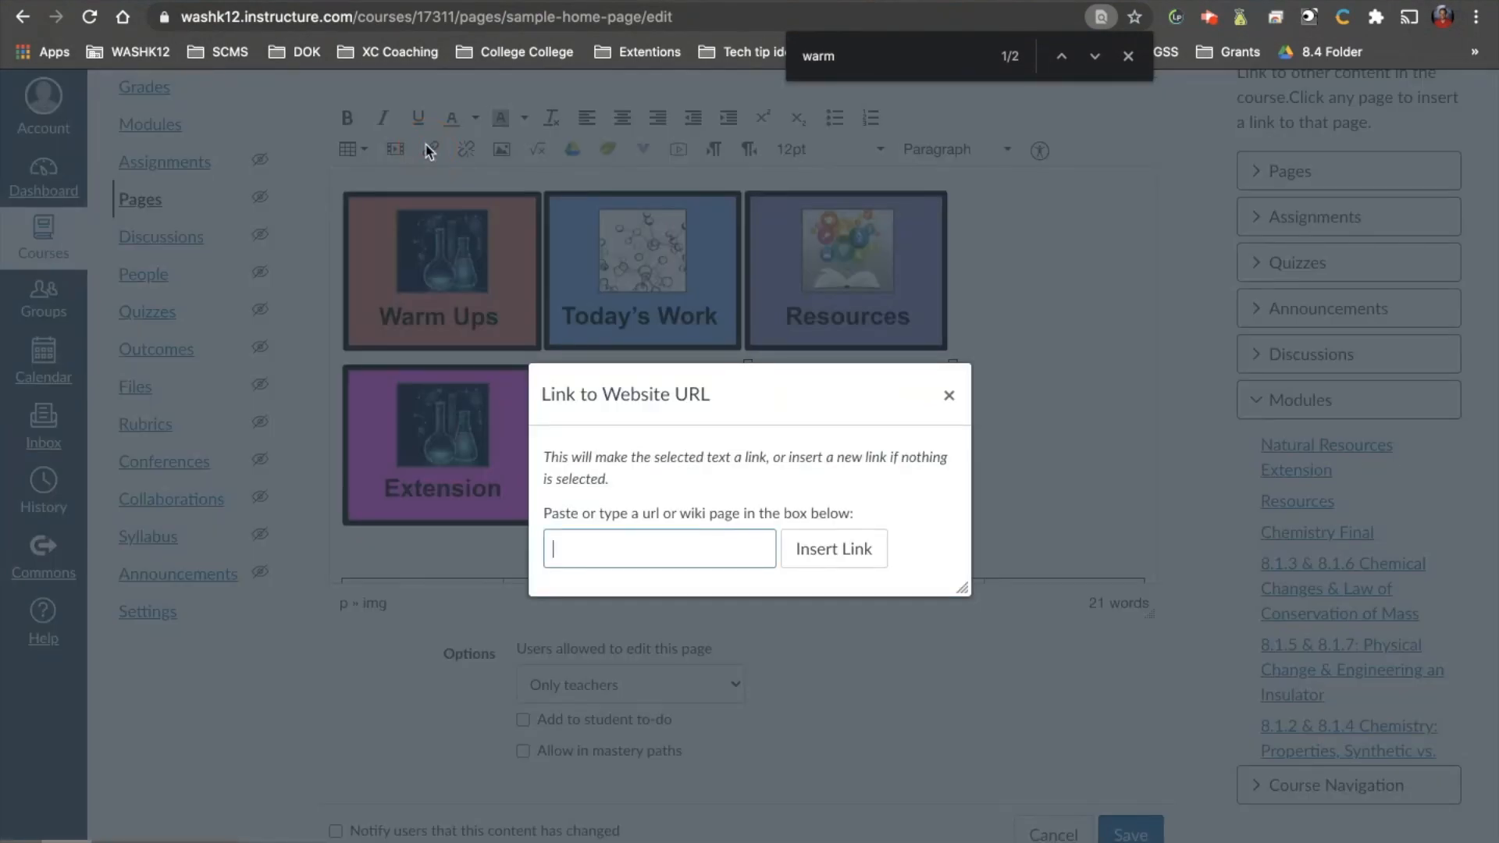
pyautogui.hotkey('ctrl', 'v')
pyautogui.click(846, 544)
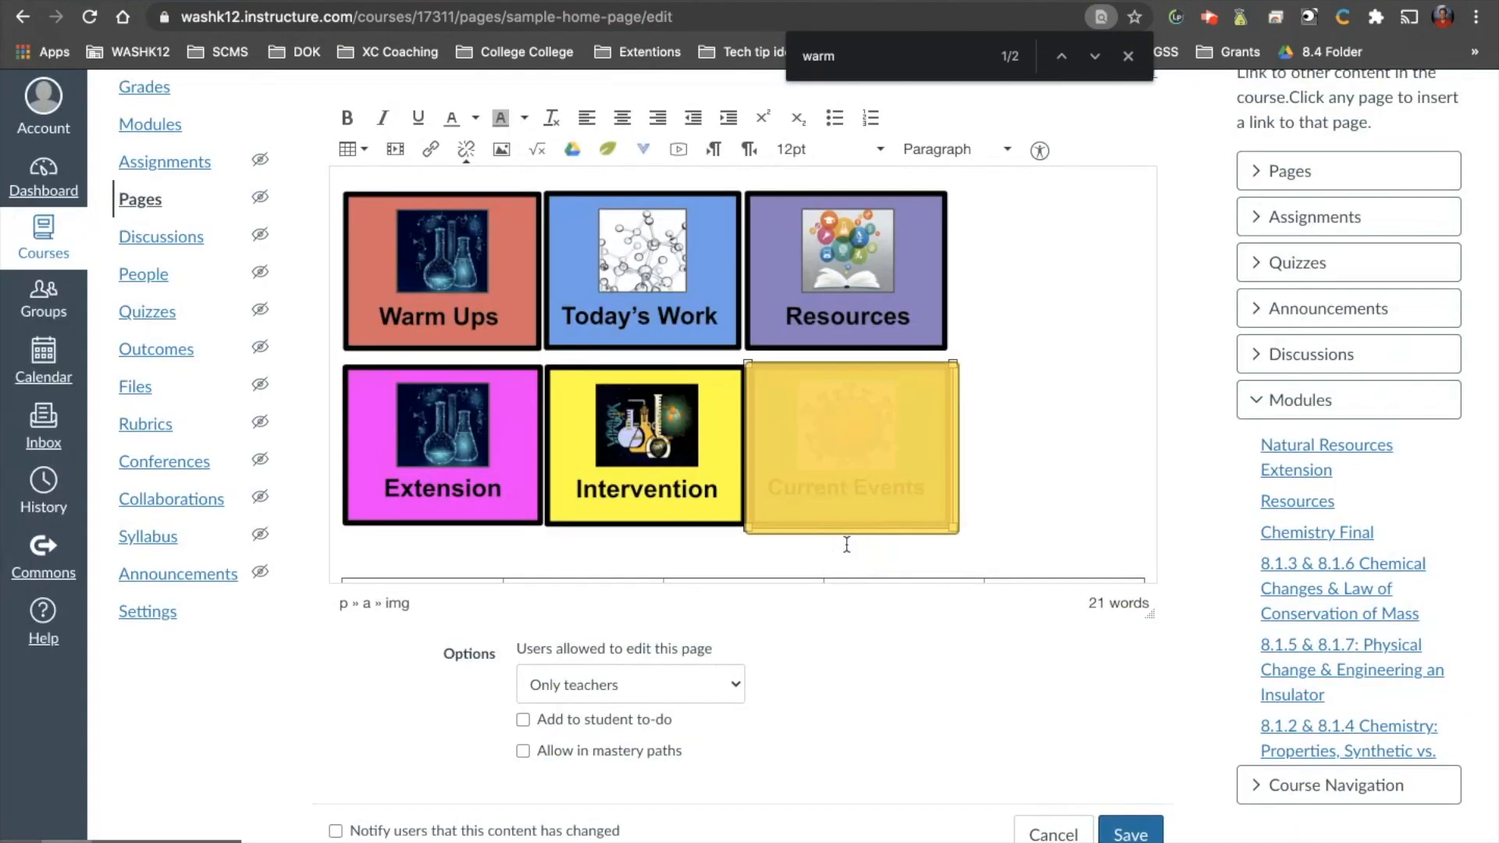
# Save the page and test the Warm Ups image link, returning to the sample home page.
pyautogui.click(1141, 832)
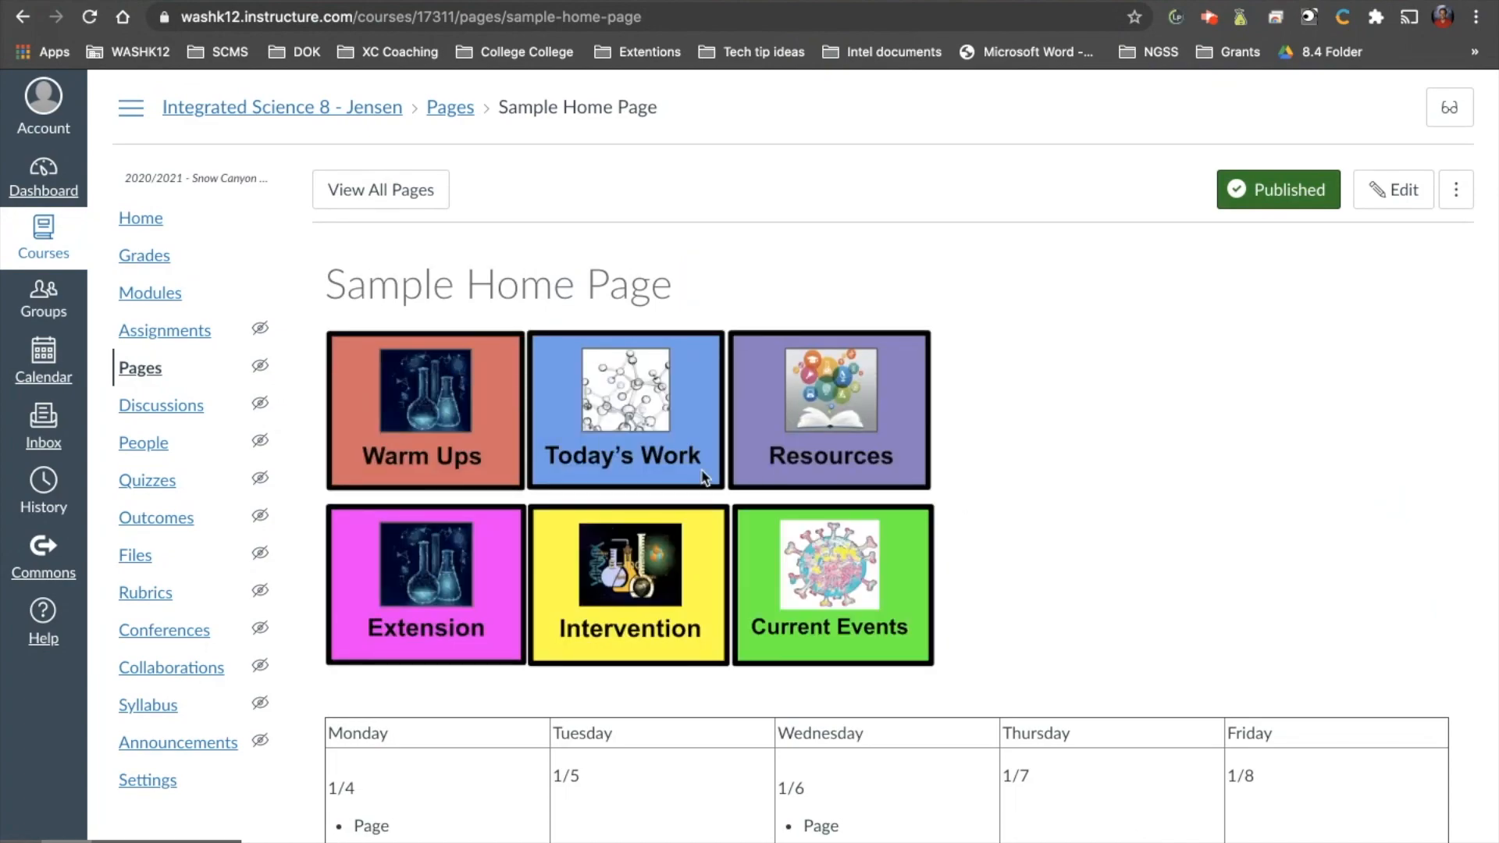
pyautogui.click(483, 420)
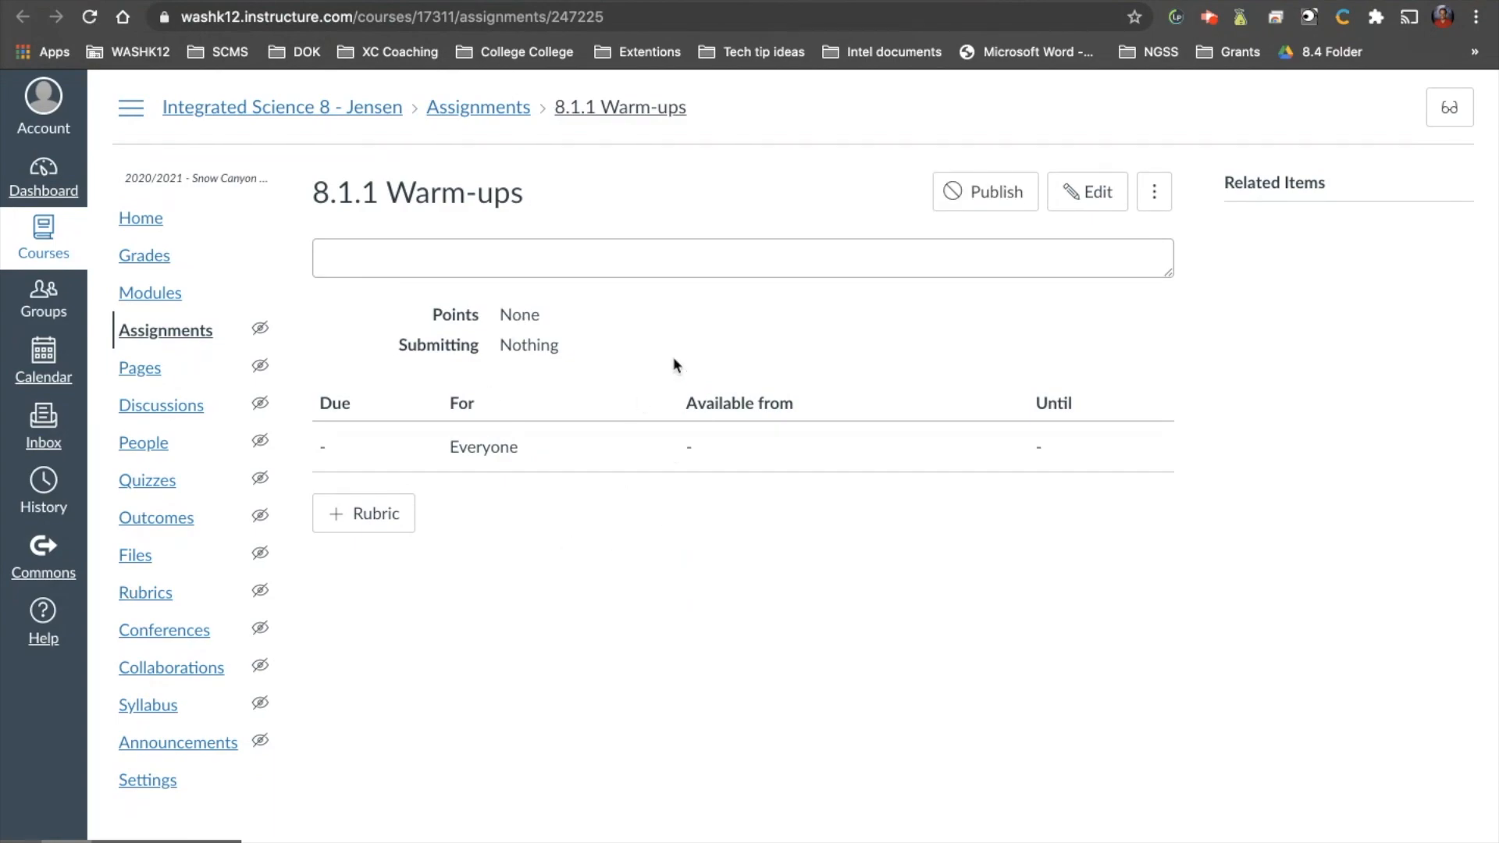
pyautogui.press('super+w')
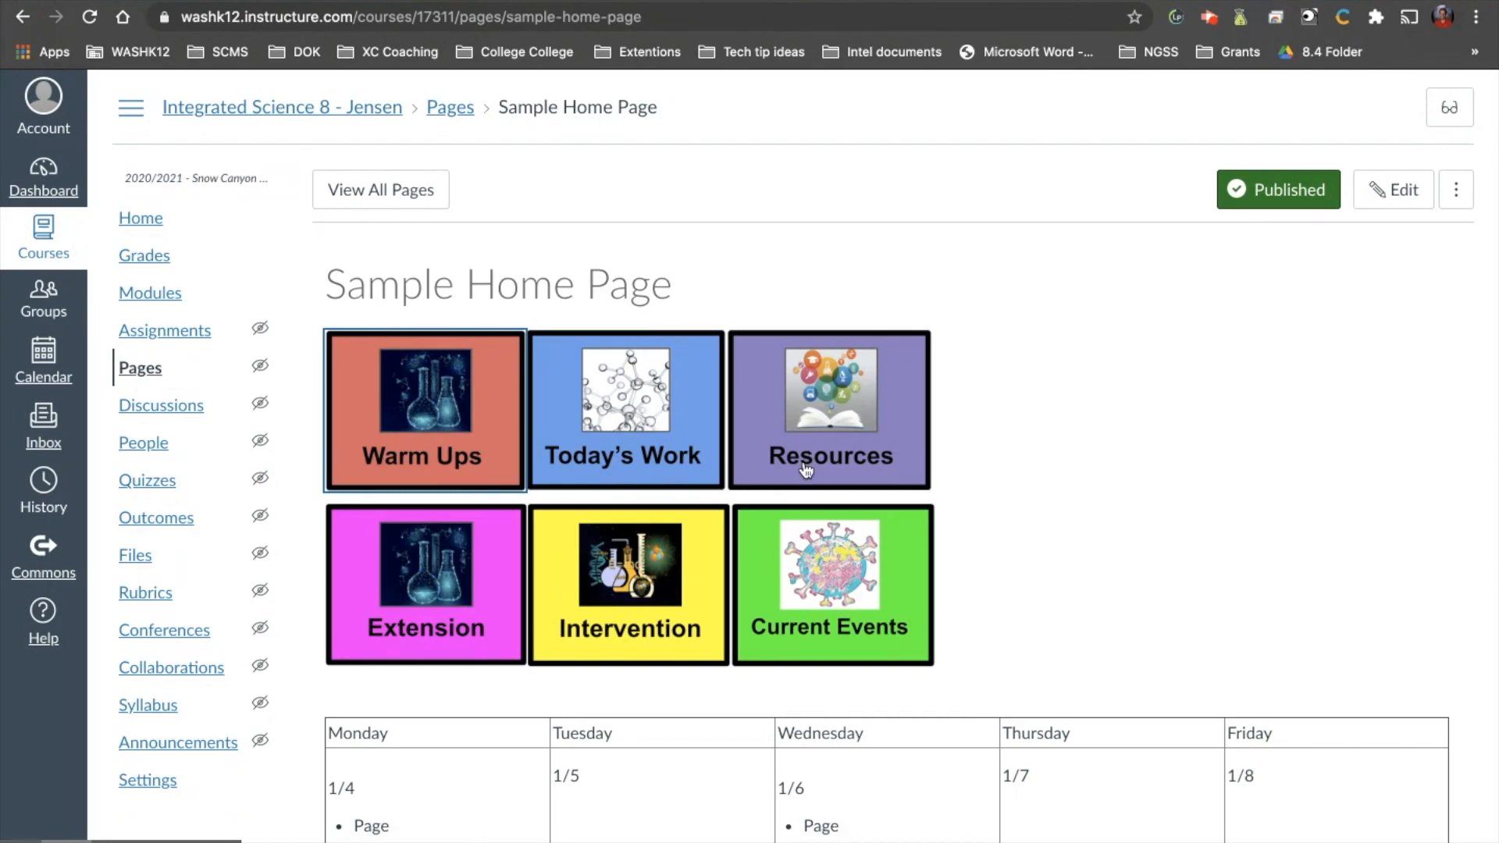
pyautogui.scroll(-1, 806, 468)
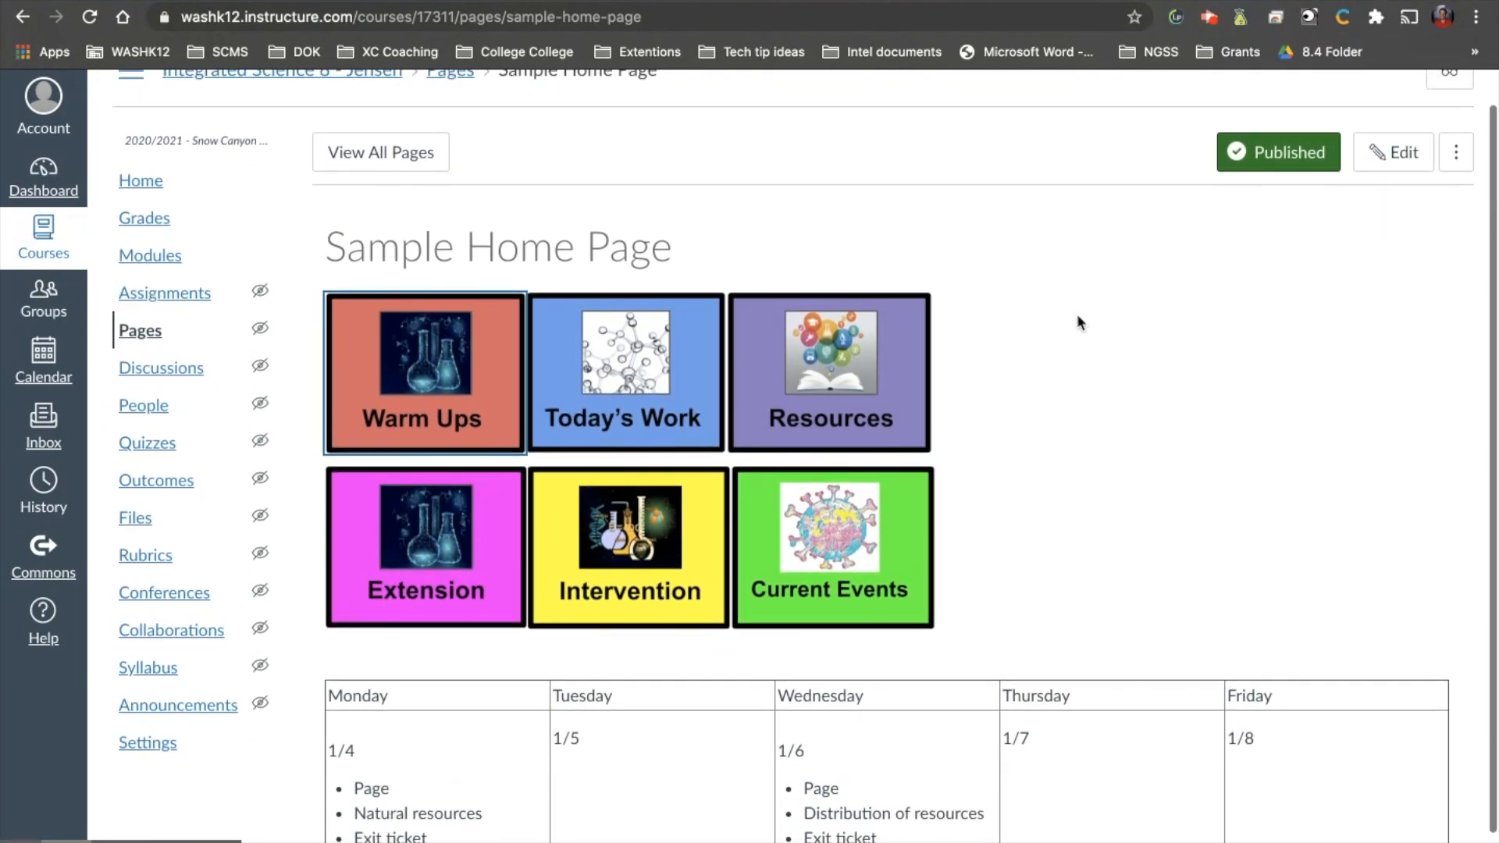
# Reopen the page for editing, select Monday's "Page" bullet and load more of the course pages available for linking.
pyautogui.click(1383, 152)
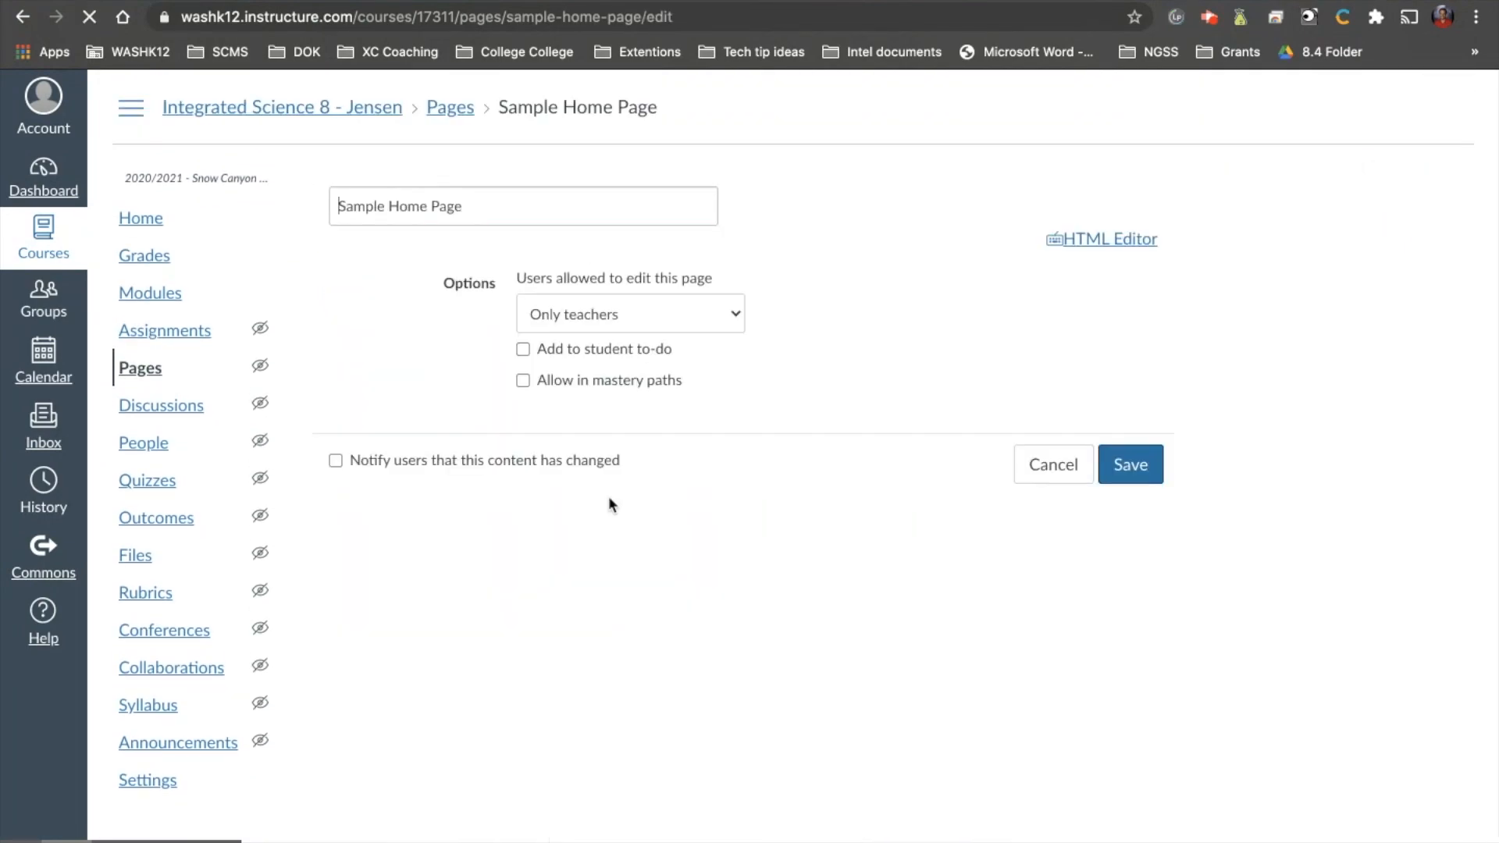
pyautogui.scroll(-3, 530, 617)
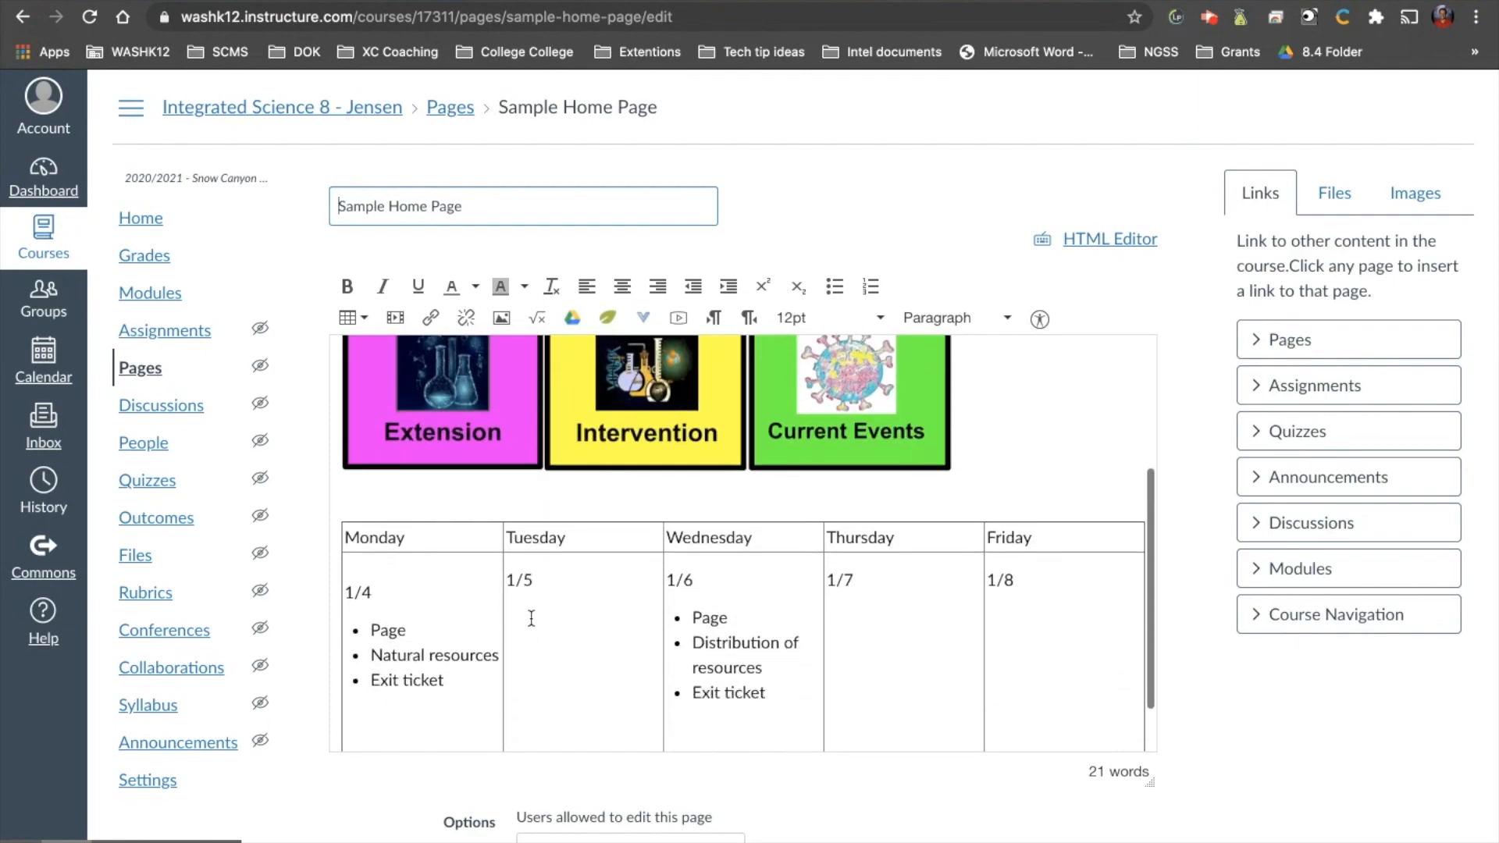
pyautogui.moveTo(415, 630); pyautogui.dragTo(372, 631)
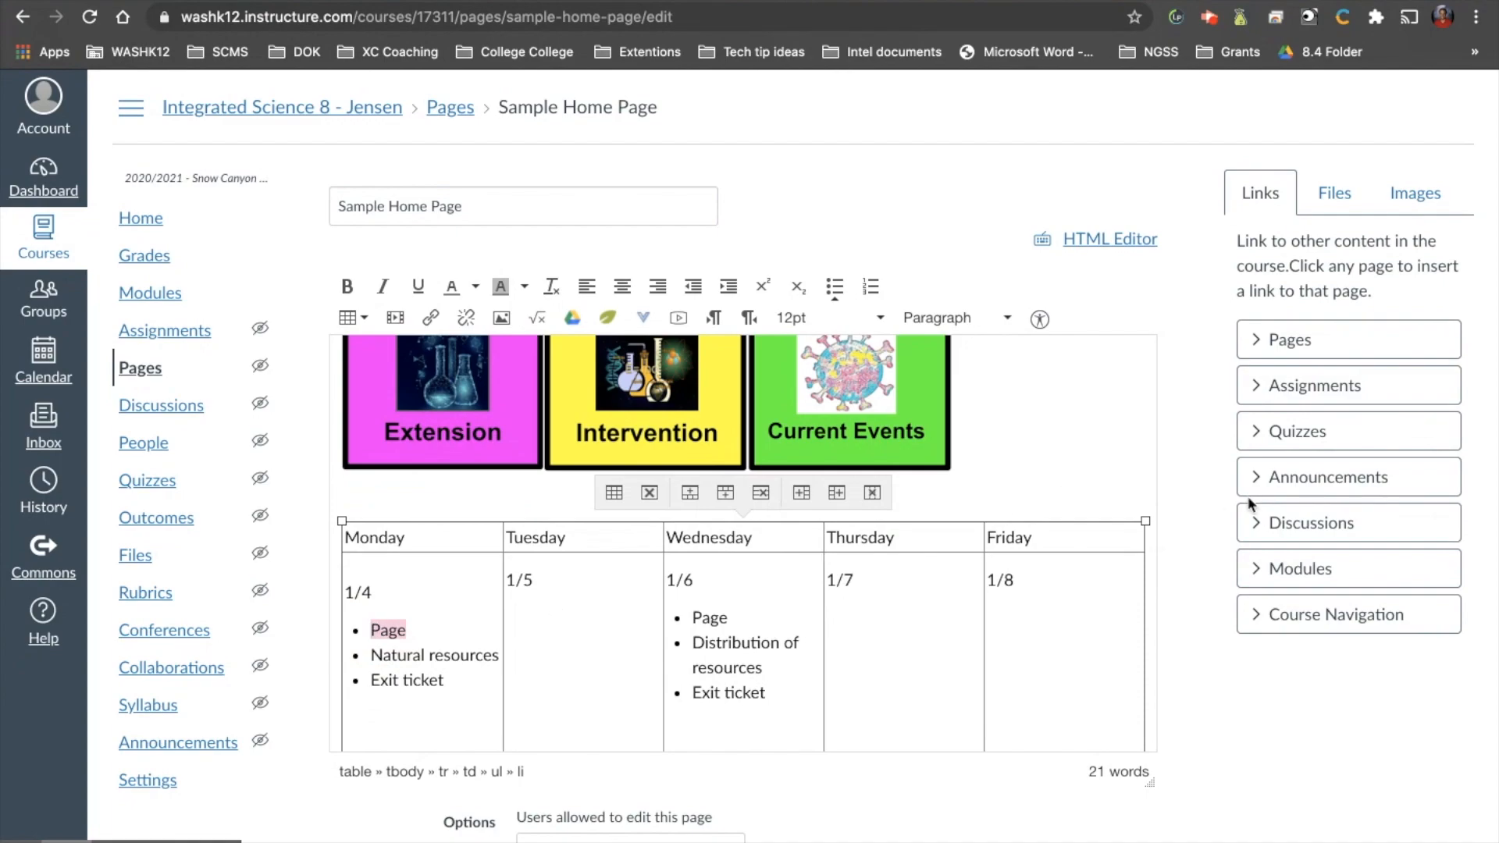
pyautogui.click(1289, 340)
pyautogui.scroll(-10, 1316, 539)
pyautogui.hotkey('ctrl', 'f')
pyautogui.write('https://www.dogonews.com/category/science')
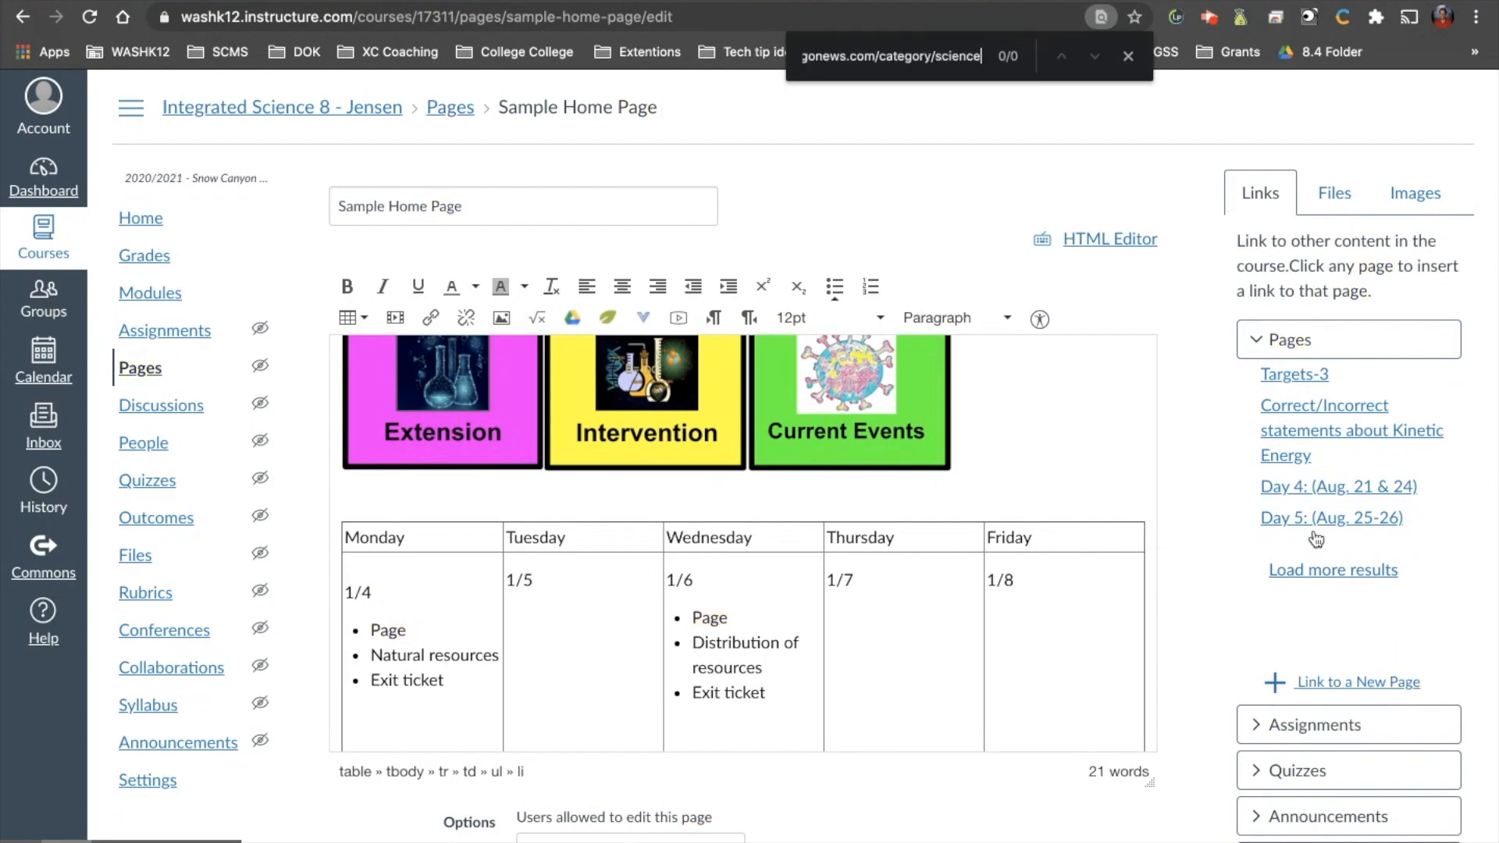
pyautogui.hotkey('ctrl', 'a')
pyautogui.write('Page')
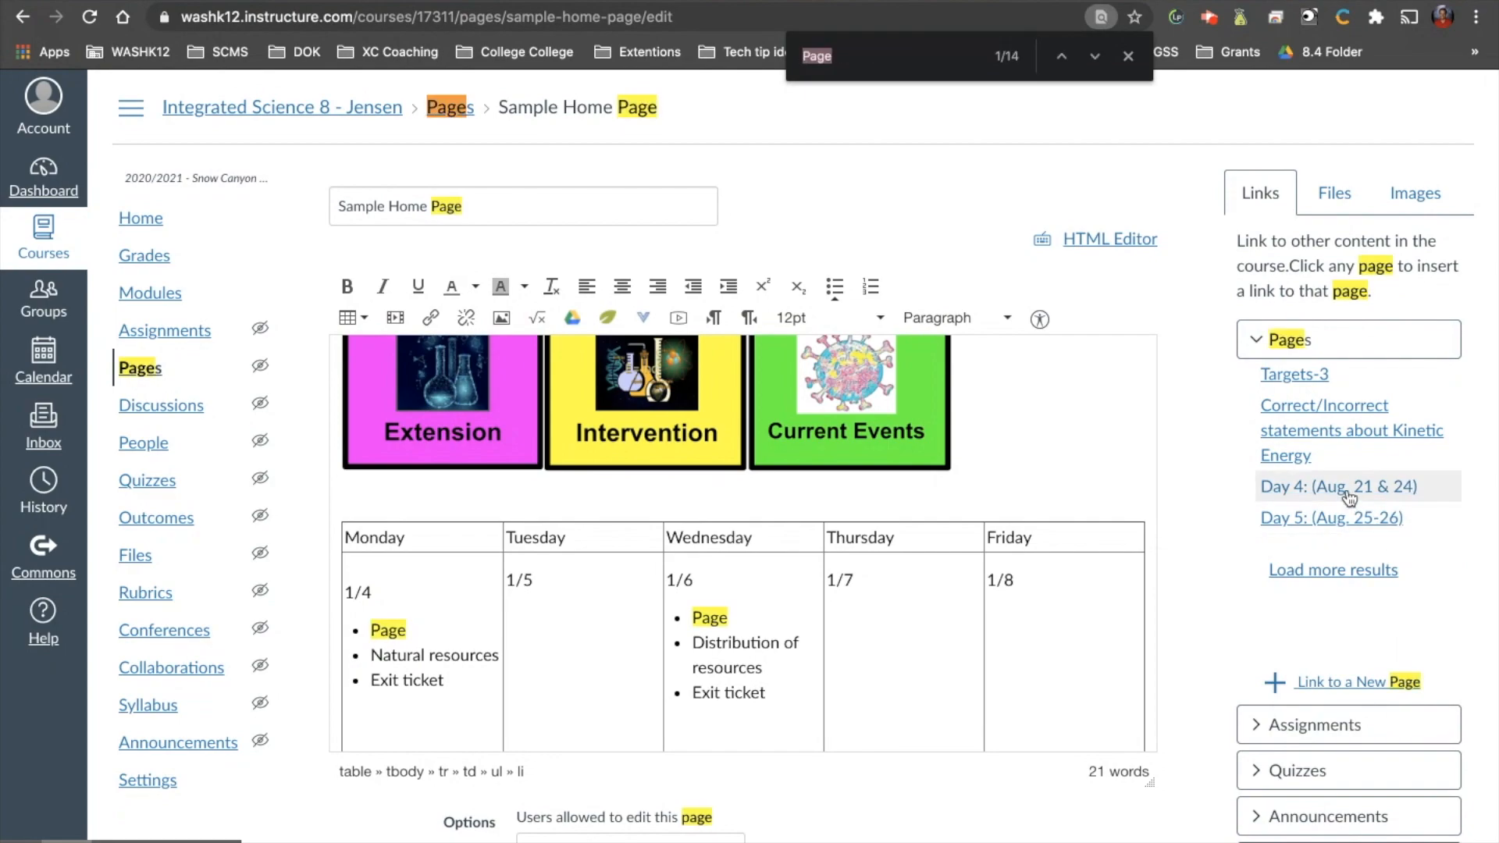
pyautogui.click(1333, 570)
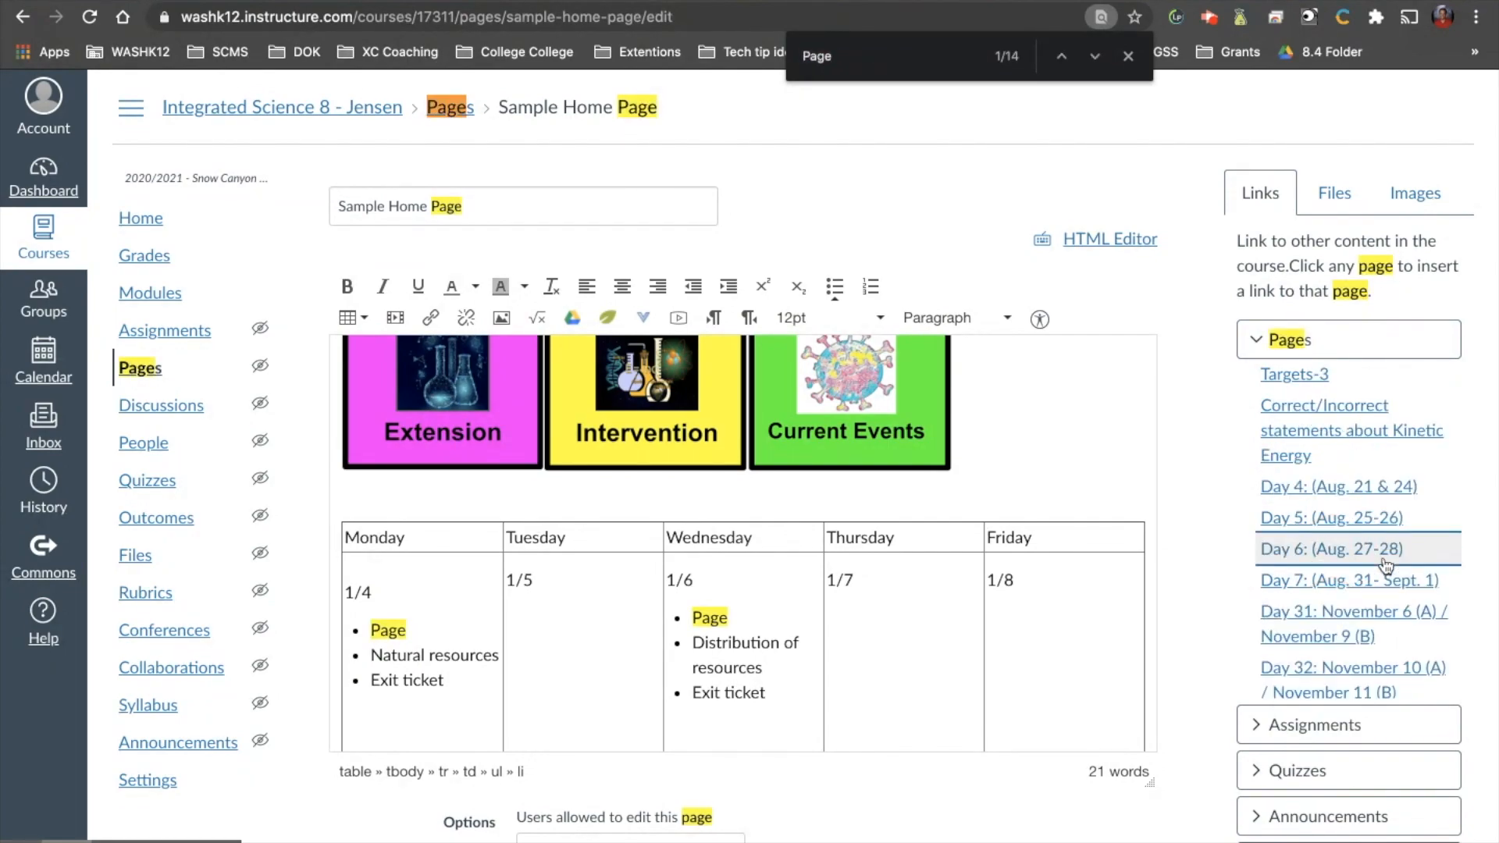
# Look through the course's page list and existing home page, and return to editing the sample home page.
pyautogui.click(332, 1)
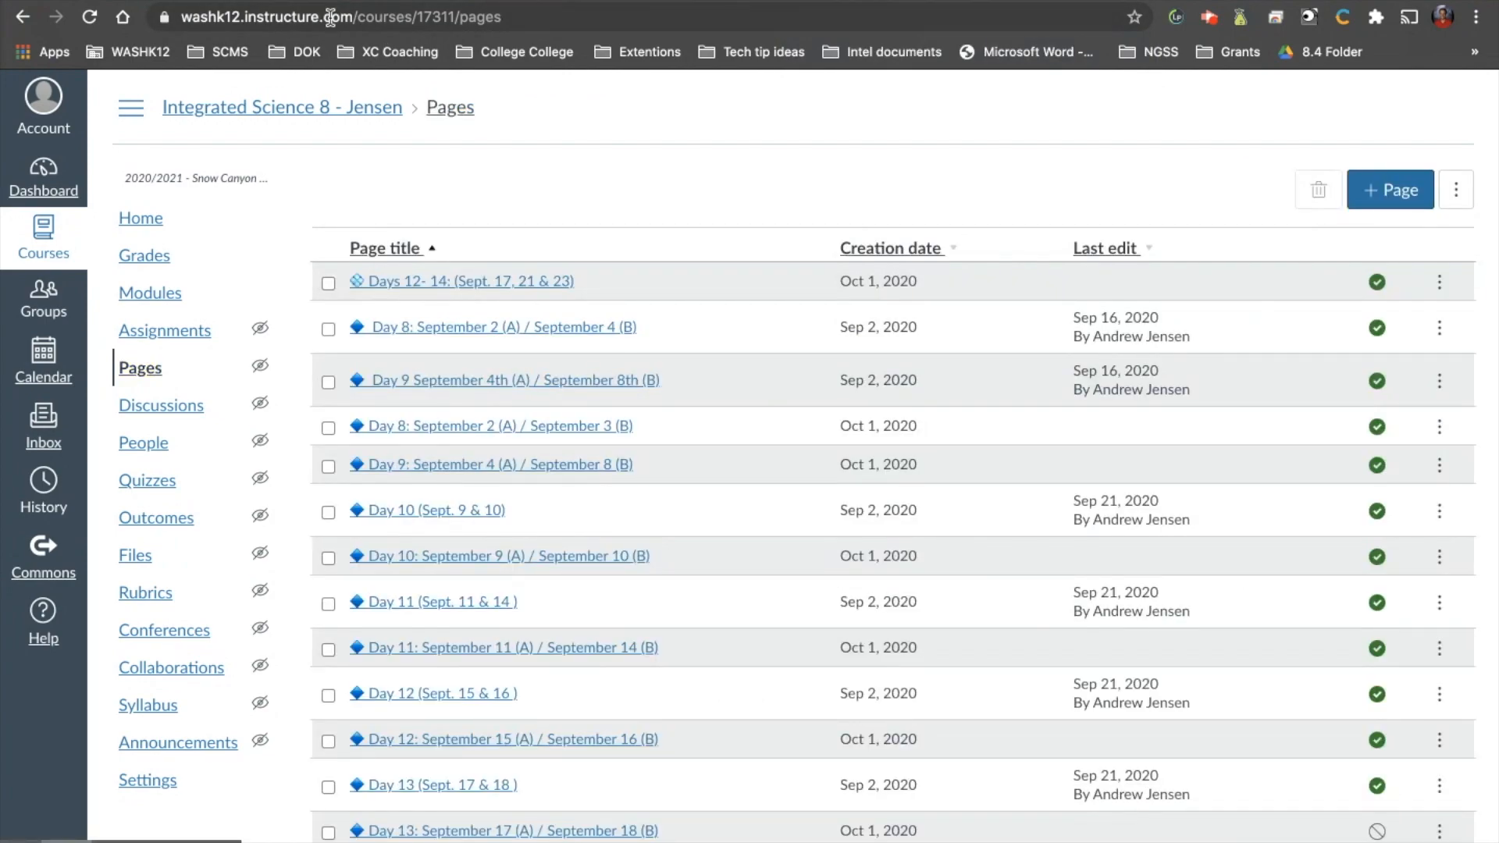
pyautogui.click(171, 0)
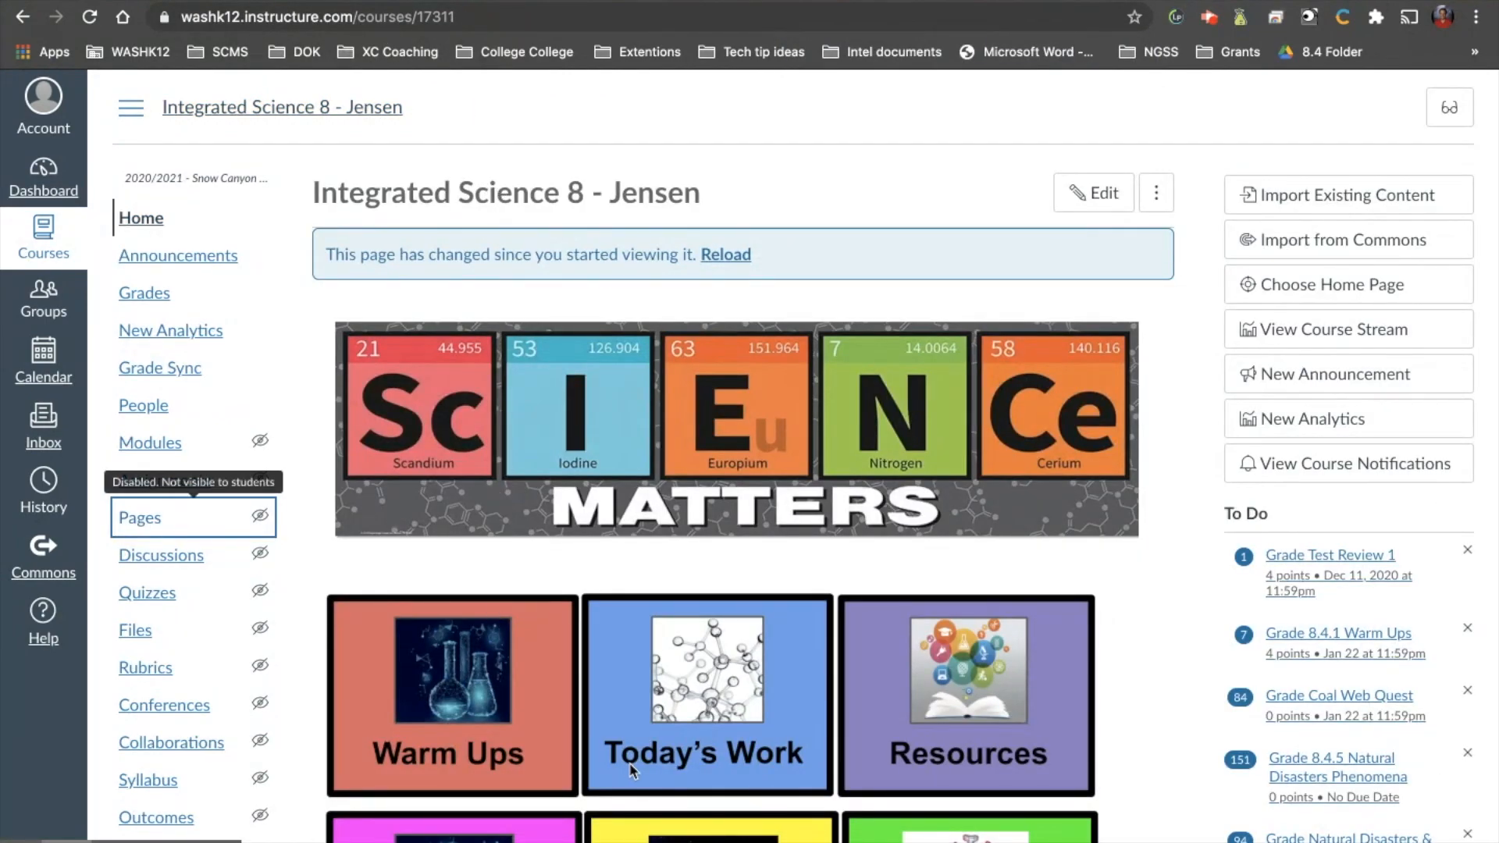
pyautogui.scroll(-5, 632, 771)
pyautogui.scroll(-1, 548, 705)
pyautogui.scroll(6, 548, 705)
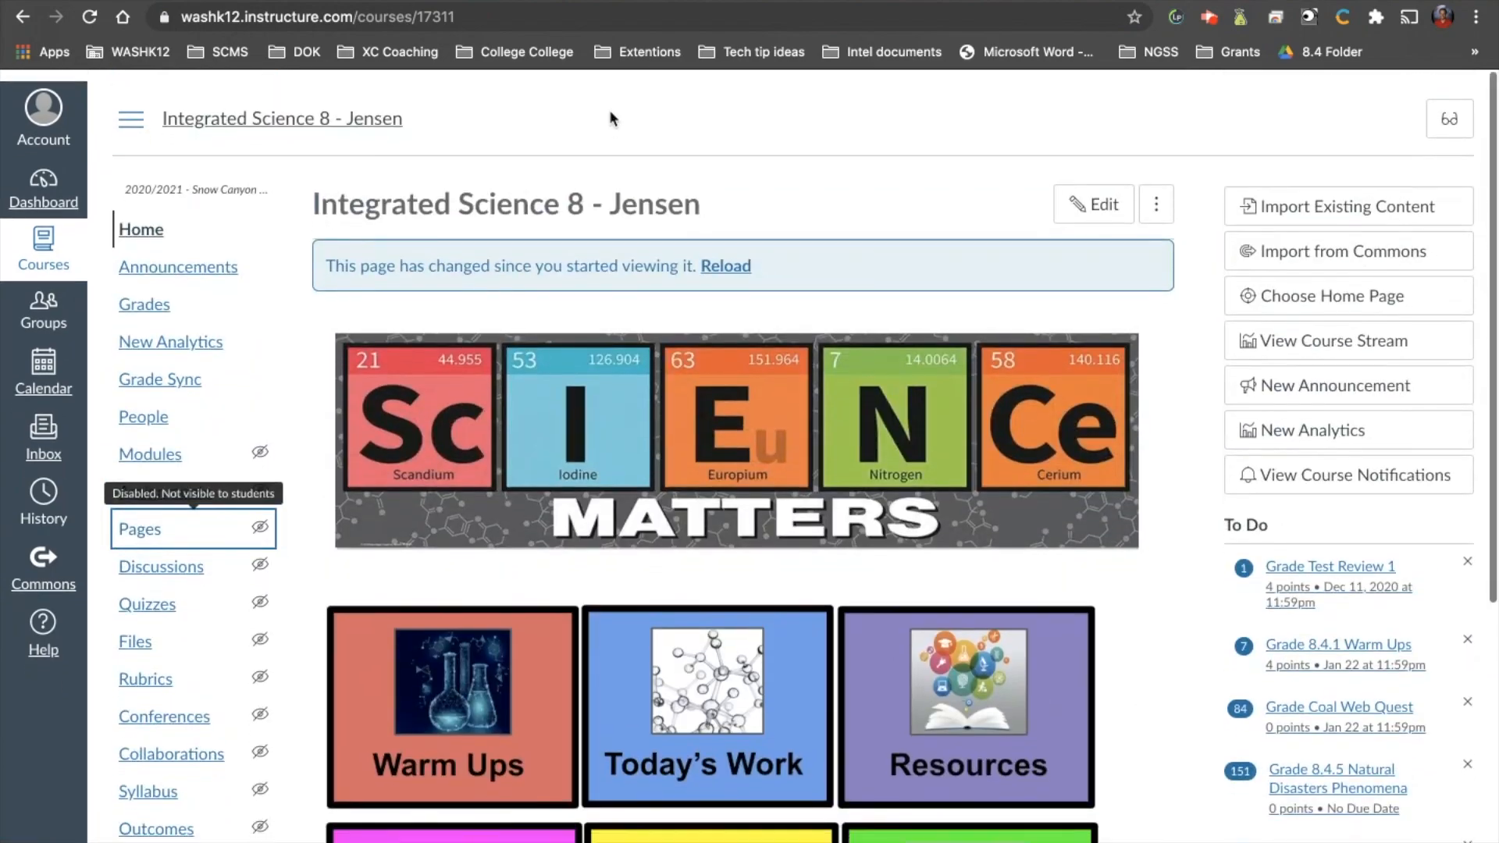
pyautogui.click(499, 1)
# Link Monday's "Page" bullet to the Day 42: January 5 (A) / January 6 (B) page, searching for "42".
pyautogui.scroll(-15, 1402, 548)
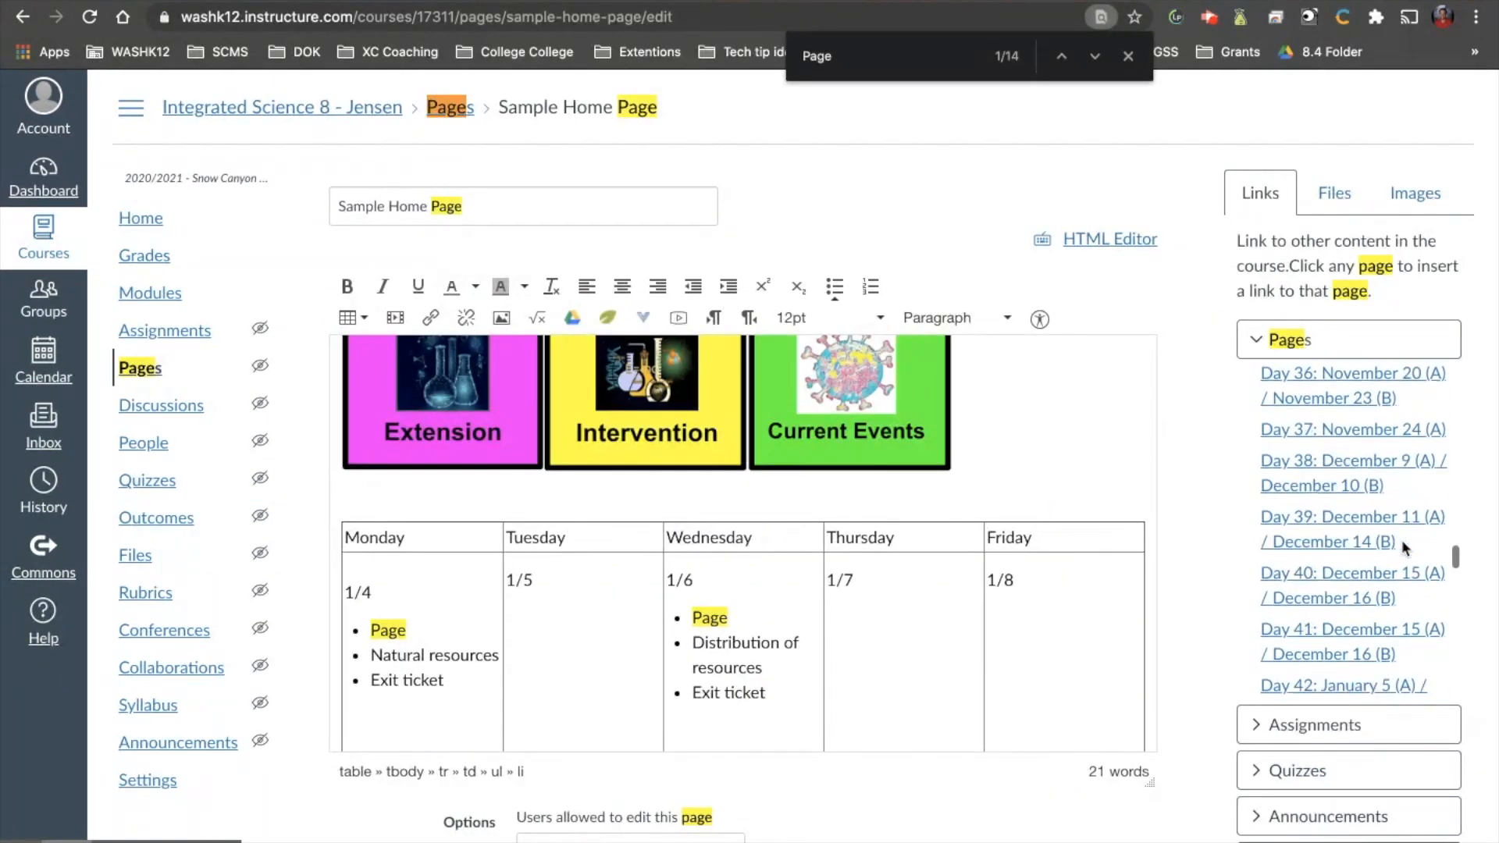
pyautogui.write('42')
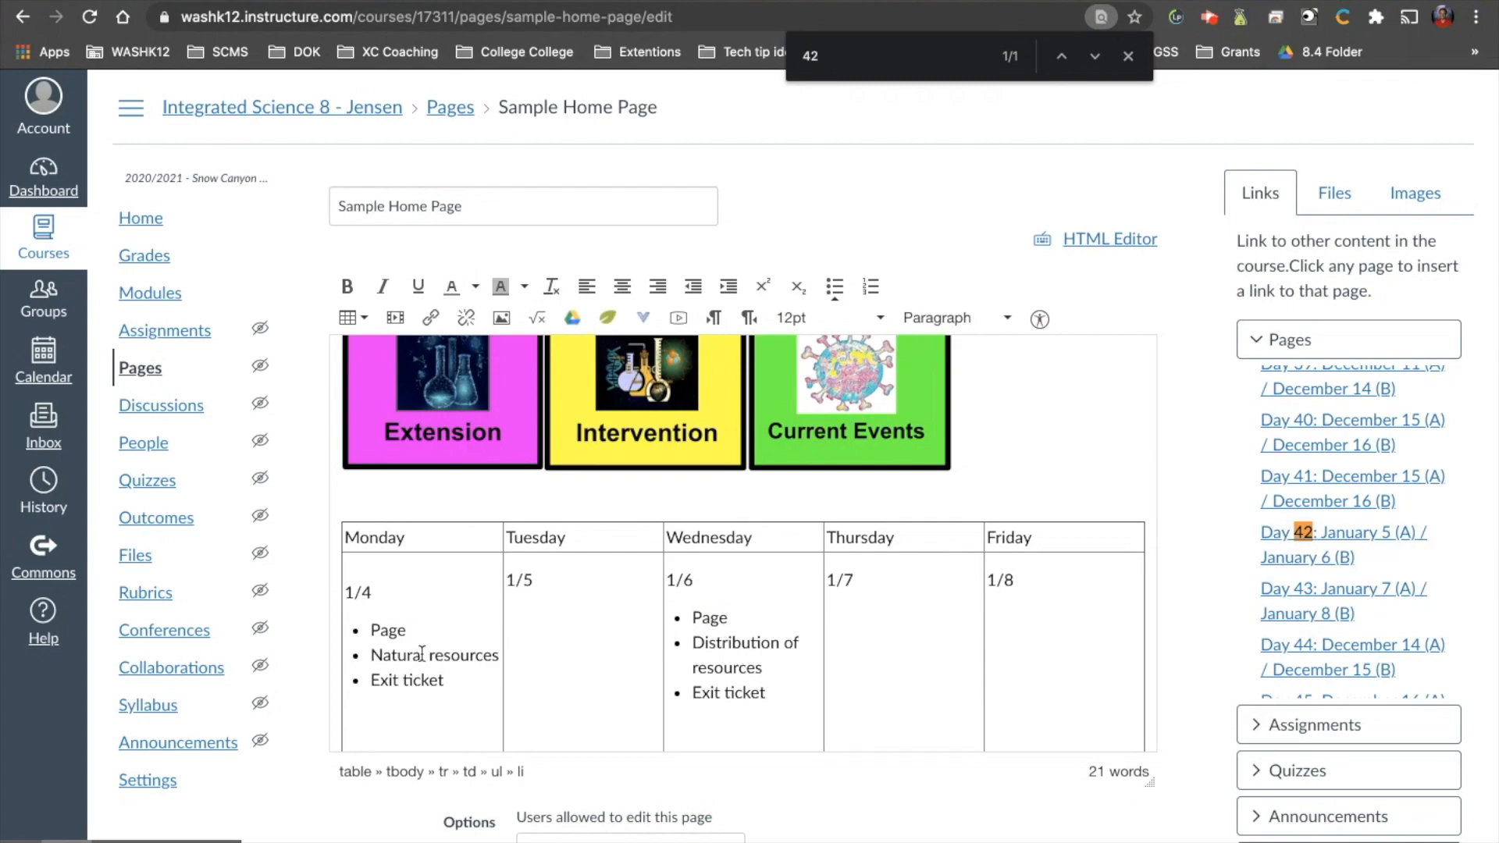
pyautogui.doubleClick(388, 629)
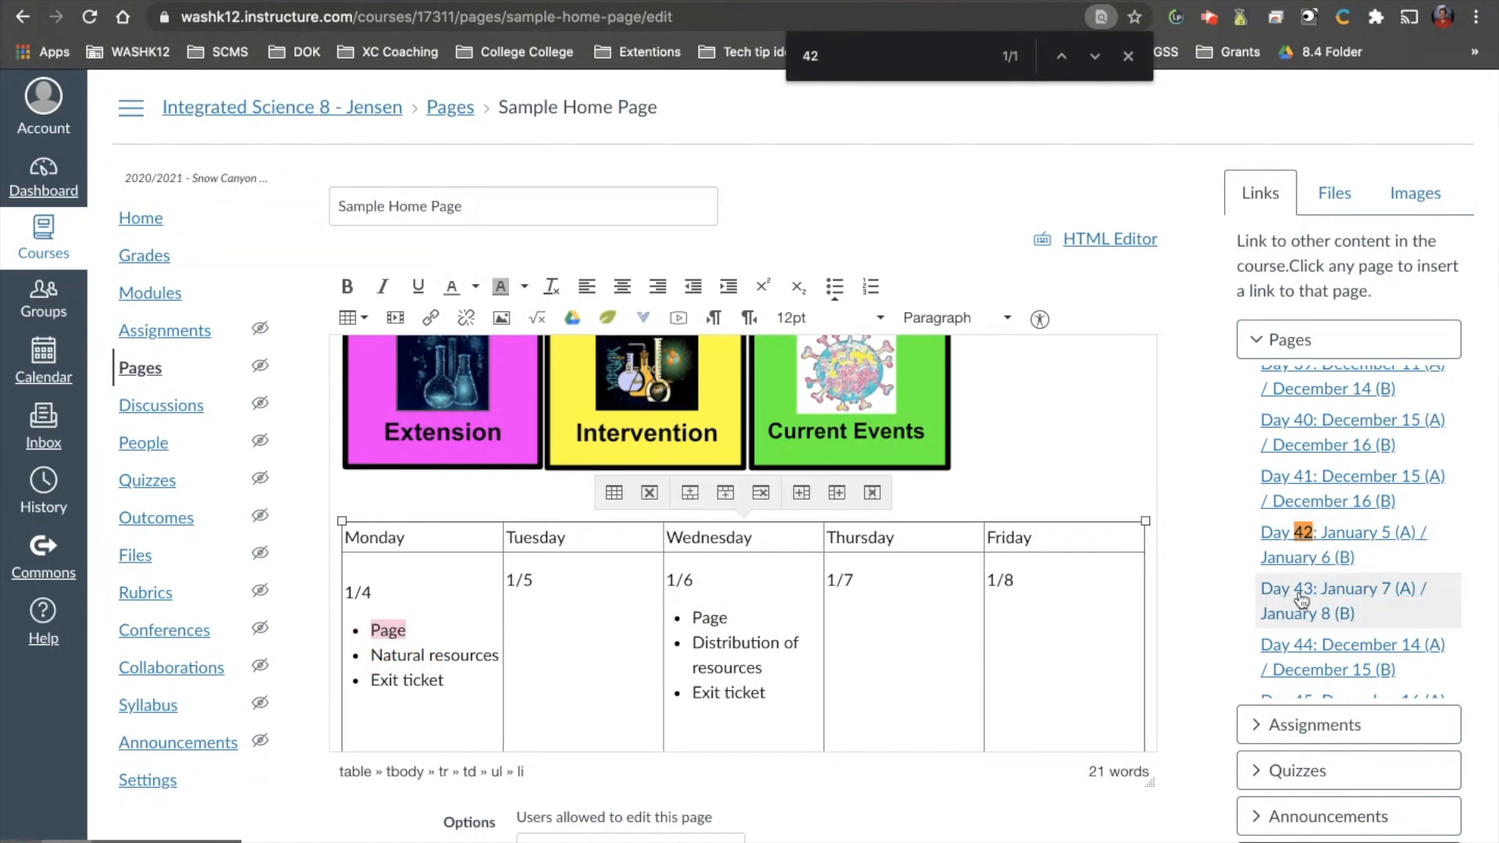
pyautogui.click(1317, 539)
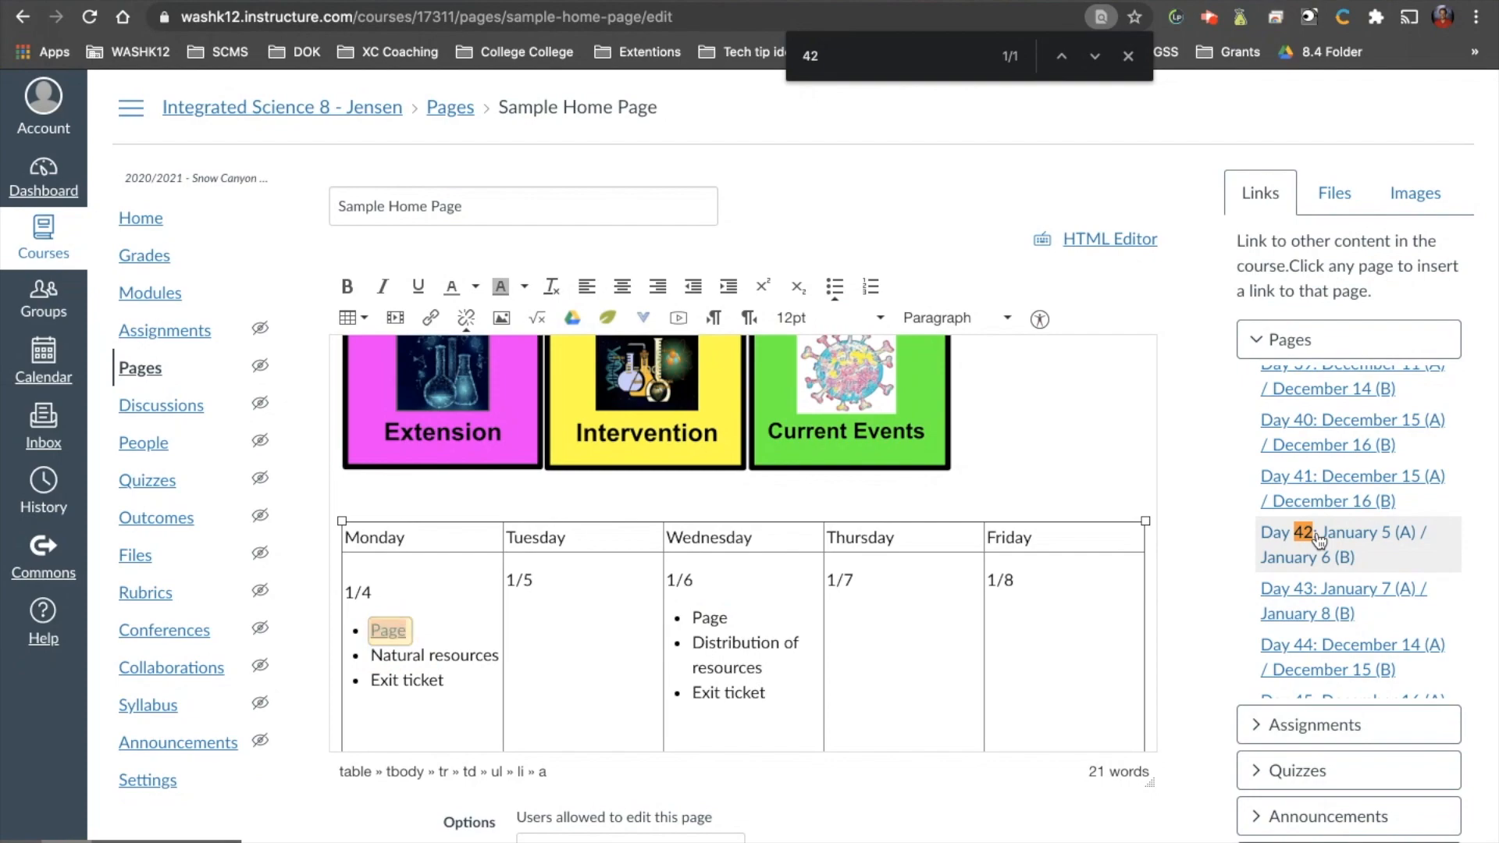
pyautogui.click(1321, 341)
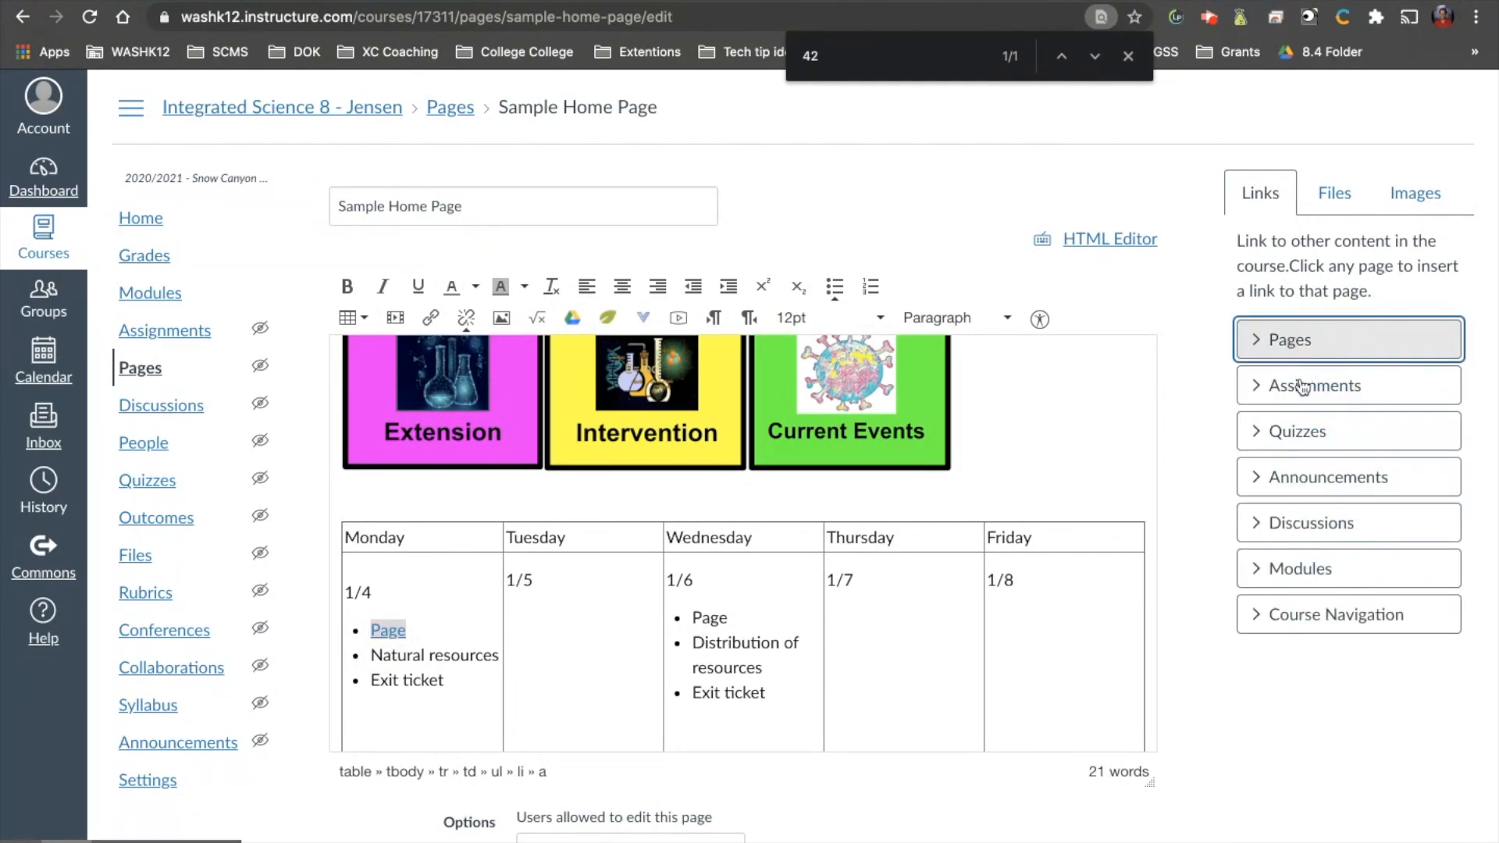
# Load the course assignments available for linking and select Monday's "Natural resources" bullet text.
pyautogui.click(1298, 397)
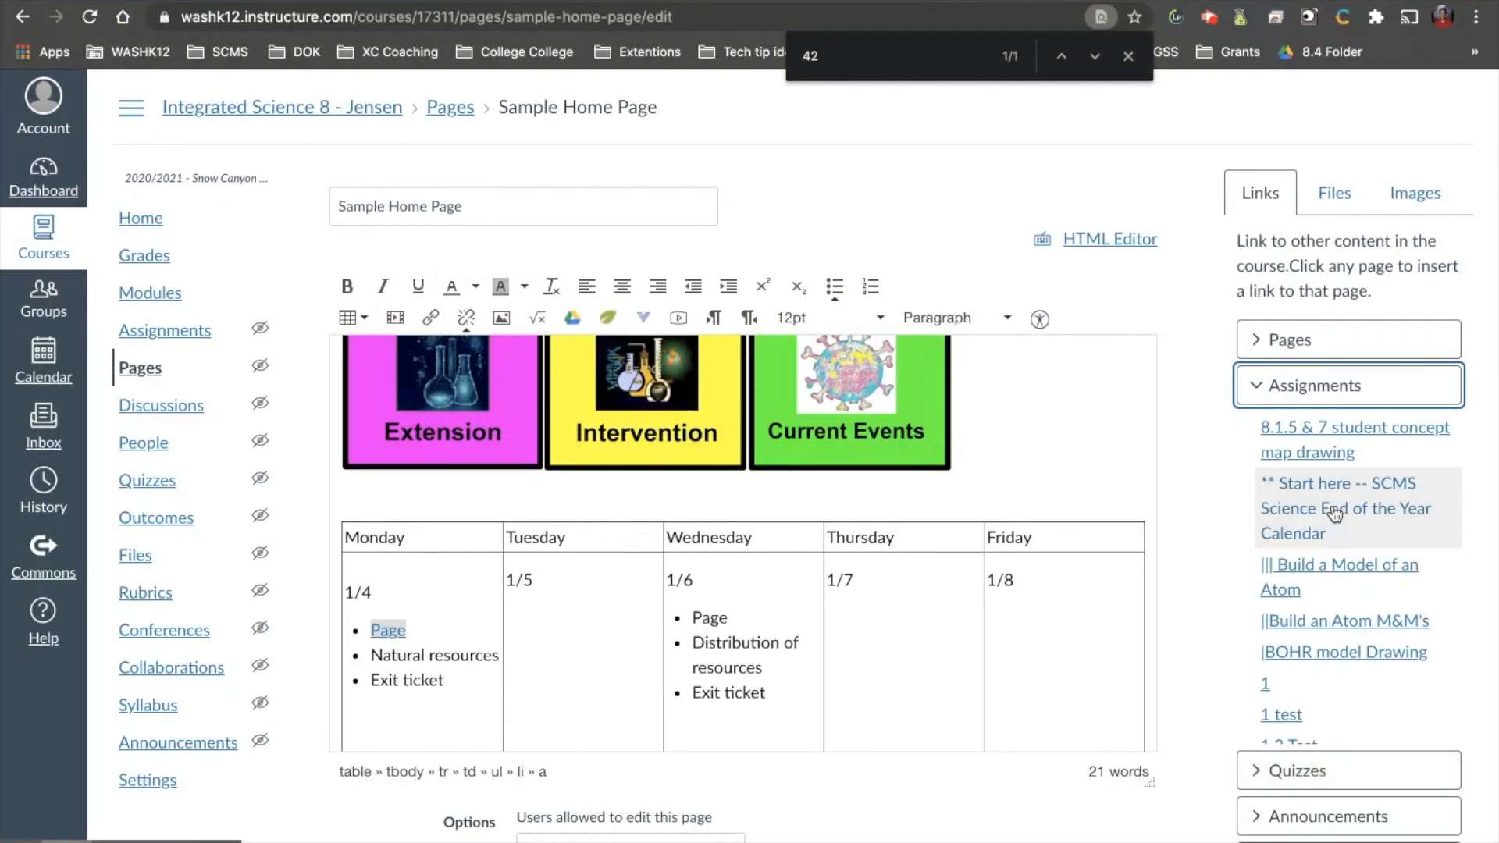
pyautogui.scroll(-5, 1335, 512)
pyautogui.click(1342, 478)
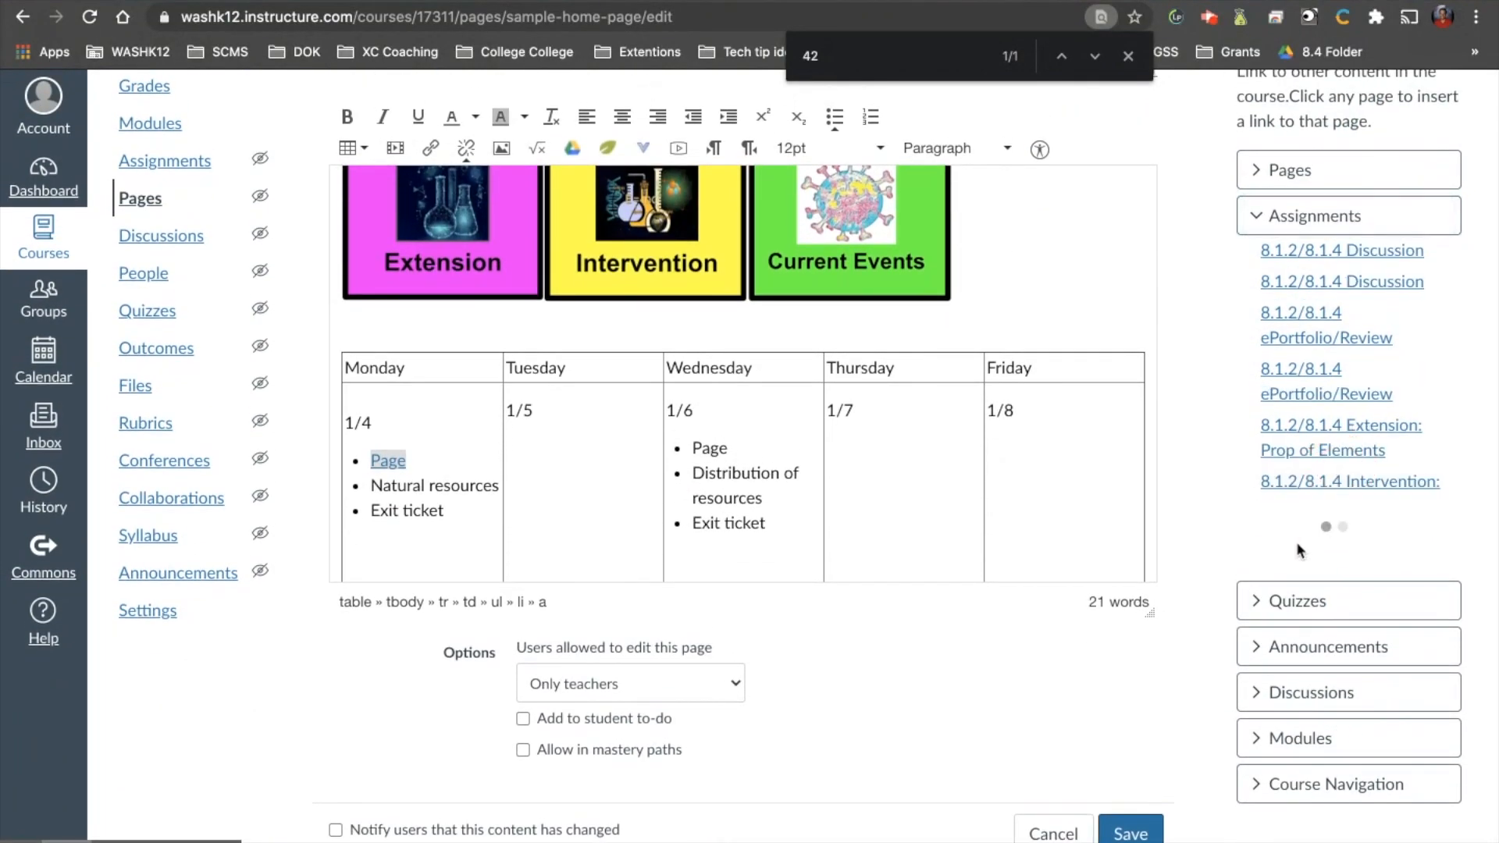
pyautogui.moveTo(370, 485); pyautogui.dragTo(485, 488)
pyautogui.scroll(-5, 1299, 421)
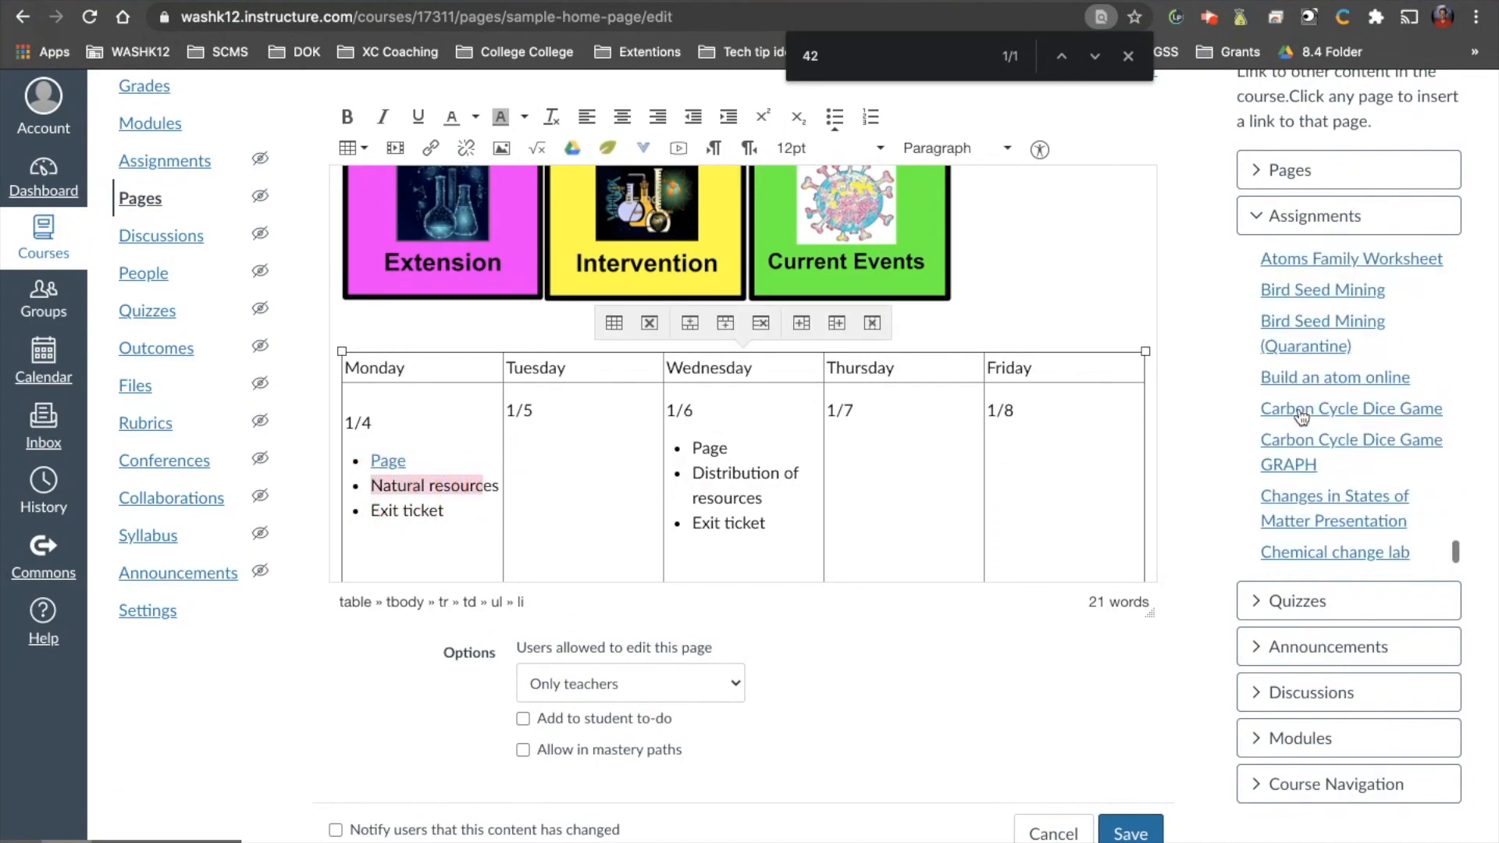
pyautogui.click(1311, 480)
# Link Monday's "Natural resources" bullet to the "Exit ticket: Natural Resources in Utah" assignment, searching for "natural re".
pyautogui.hotkey('ctrl', 'f')
pyautogui.write('nat')
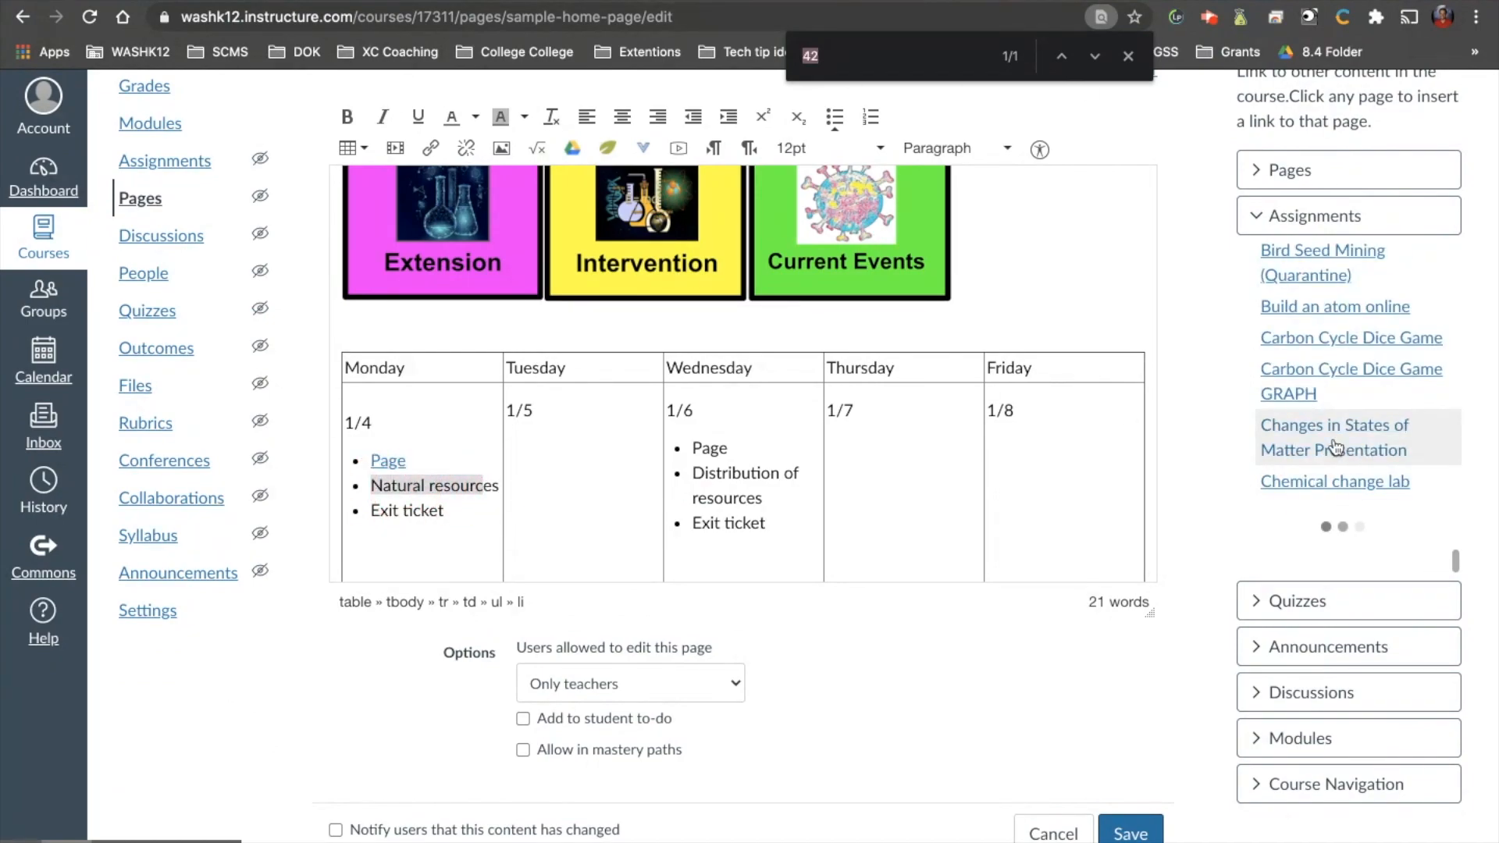
pyautogui.write('ural')
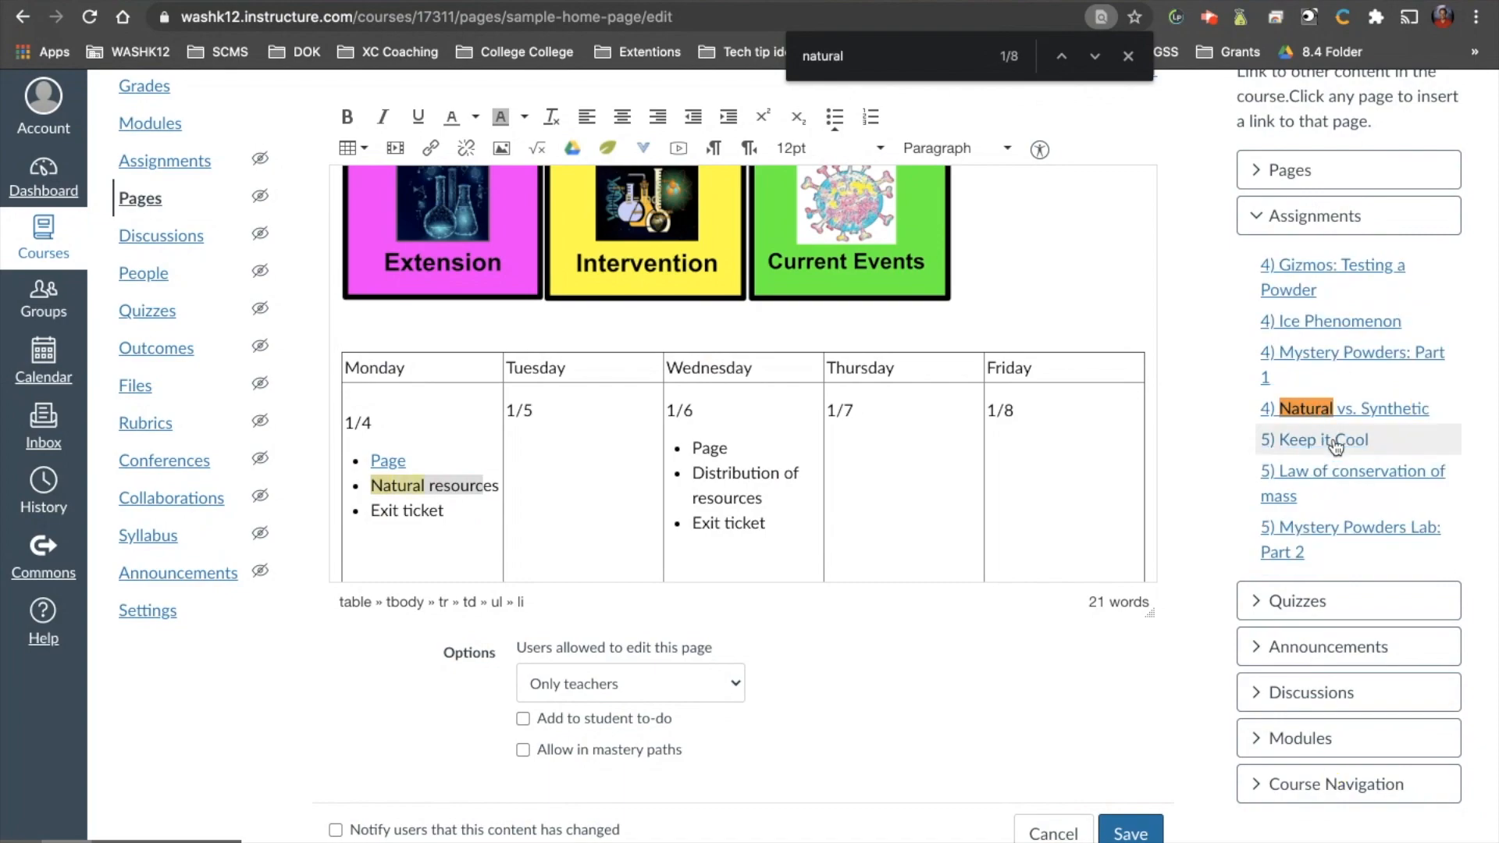
pyautogui.write(' re')
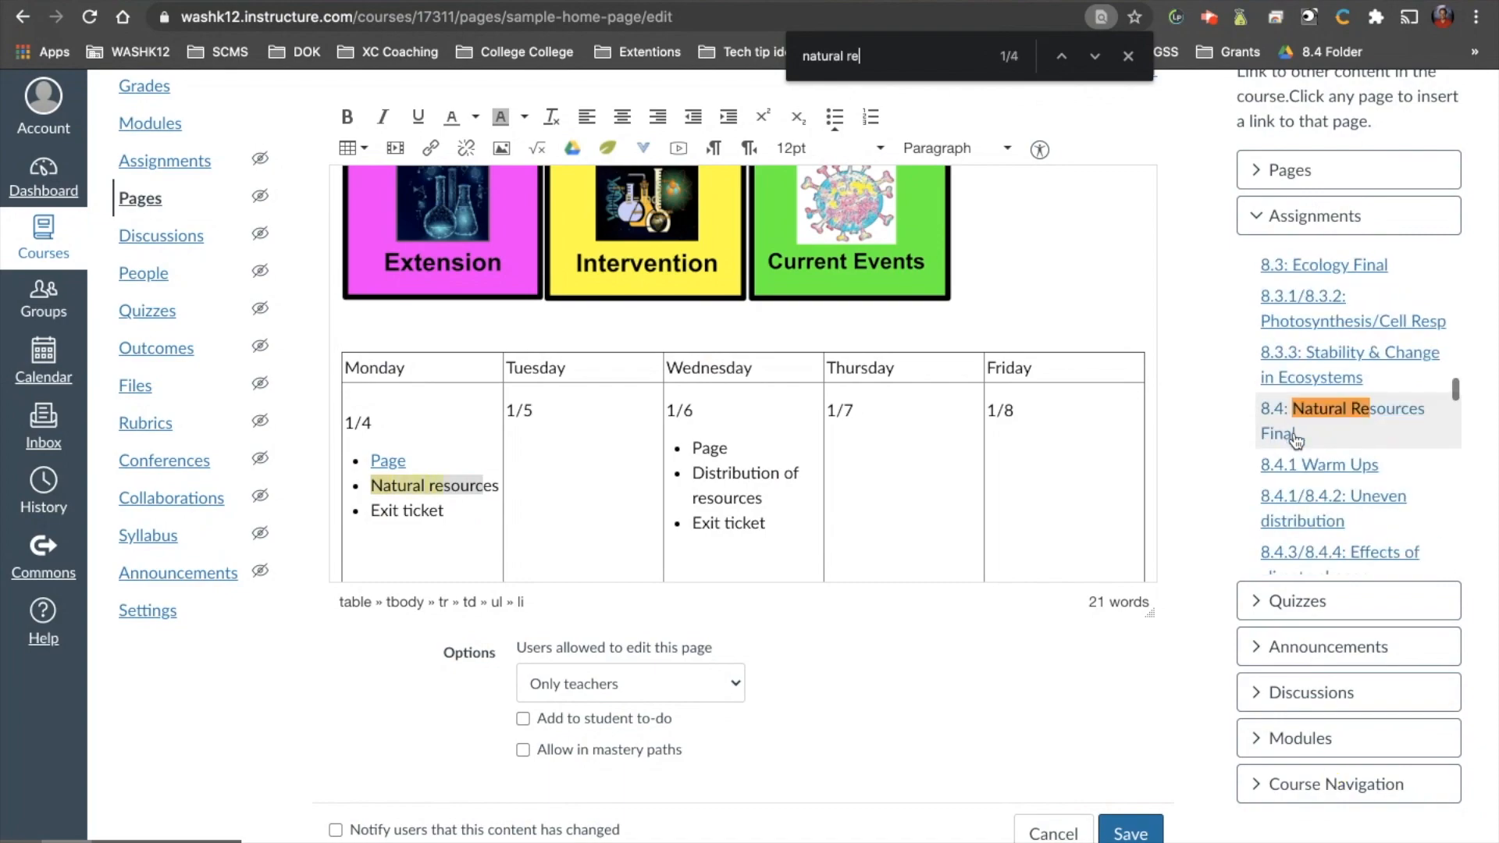
pyautogui.press('Return')
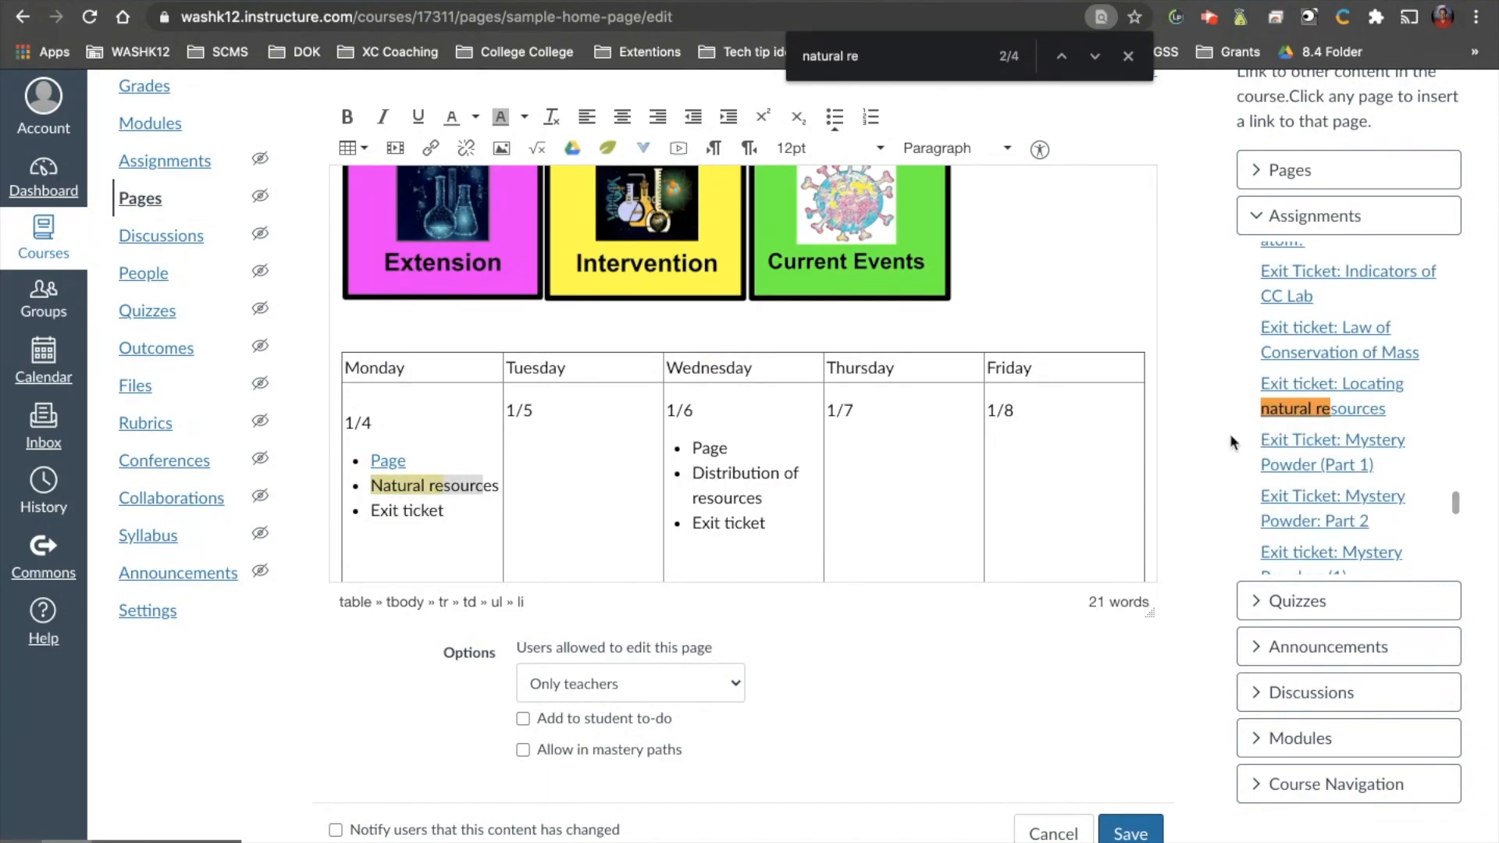
pyautogui.press('Return')
pyautogui.press('Return')
pyautogui.press('Return')
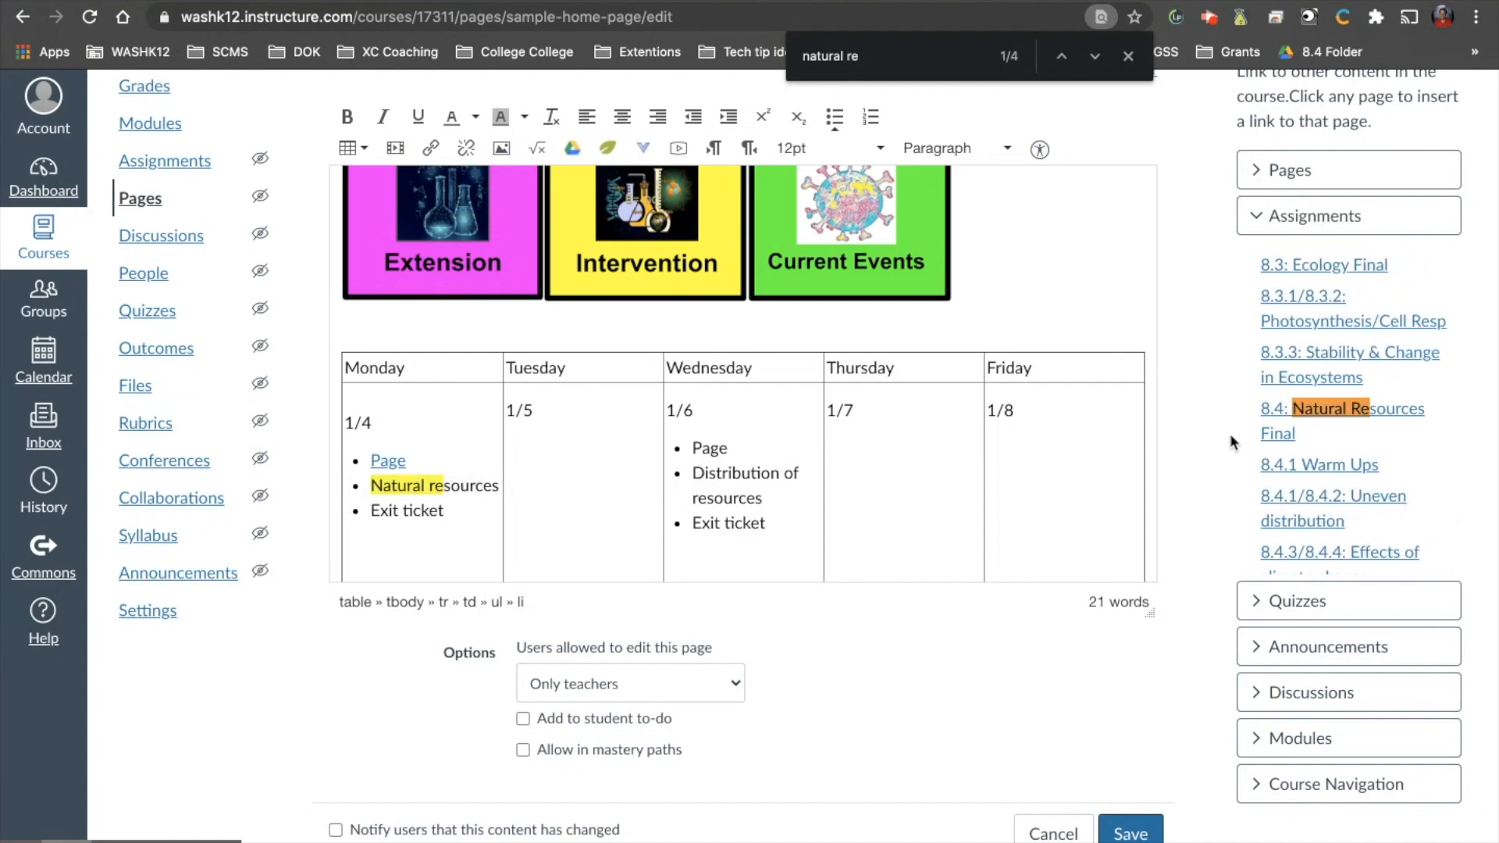
pyautogui.press('Return')
pyautogui.press('Return')
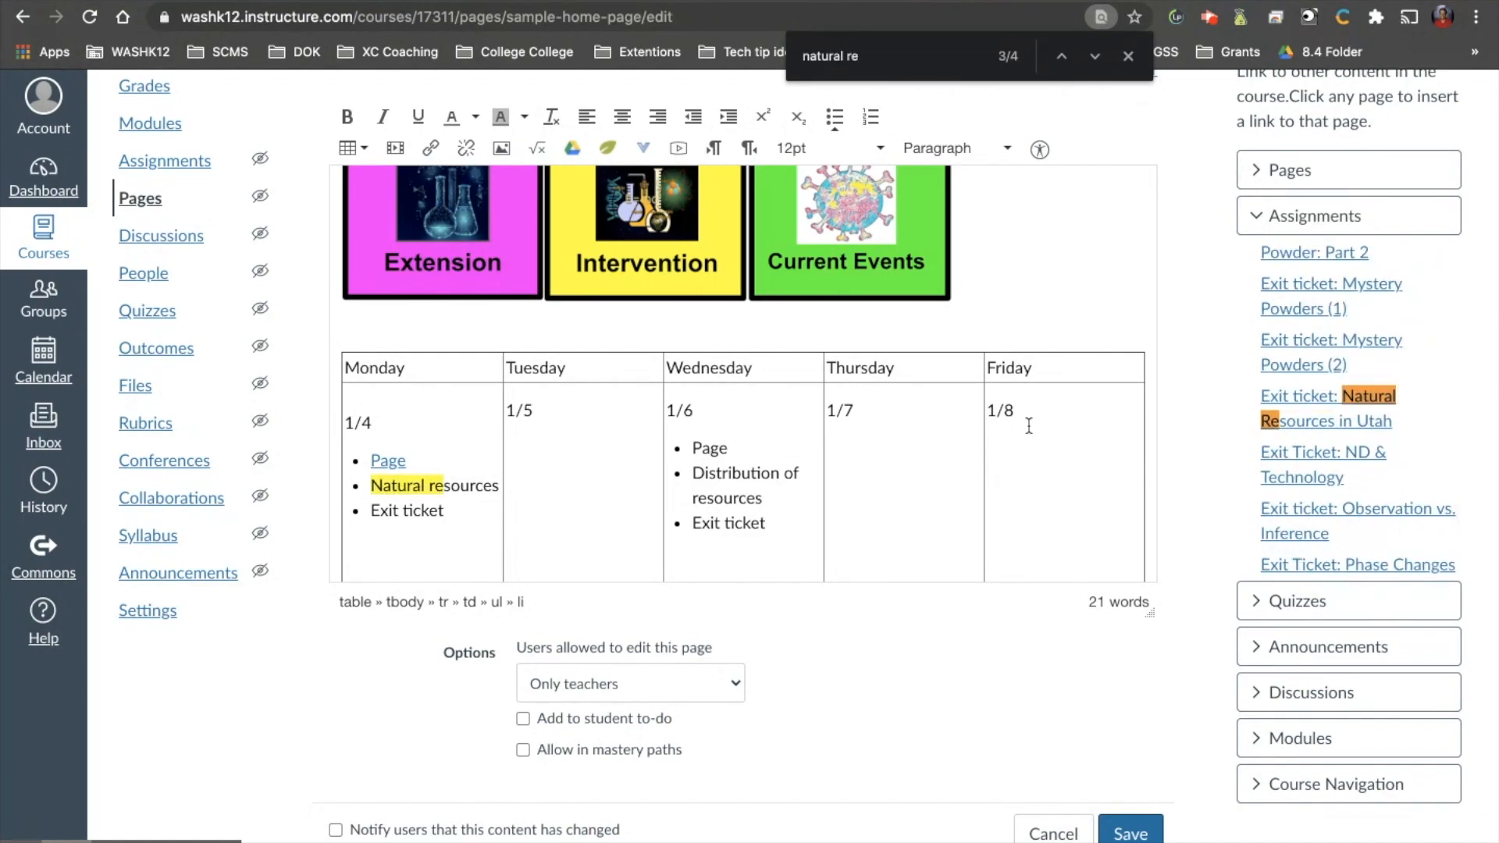
pyautogui.moveTo(501, 489); pyautogui.dragTo(370, 492)
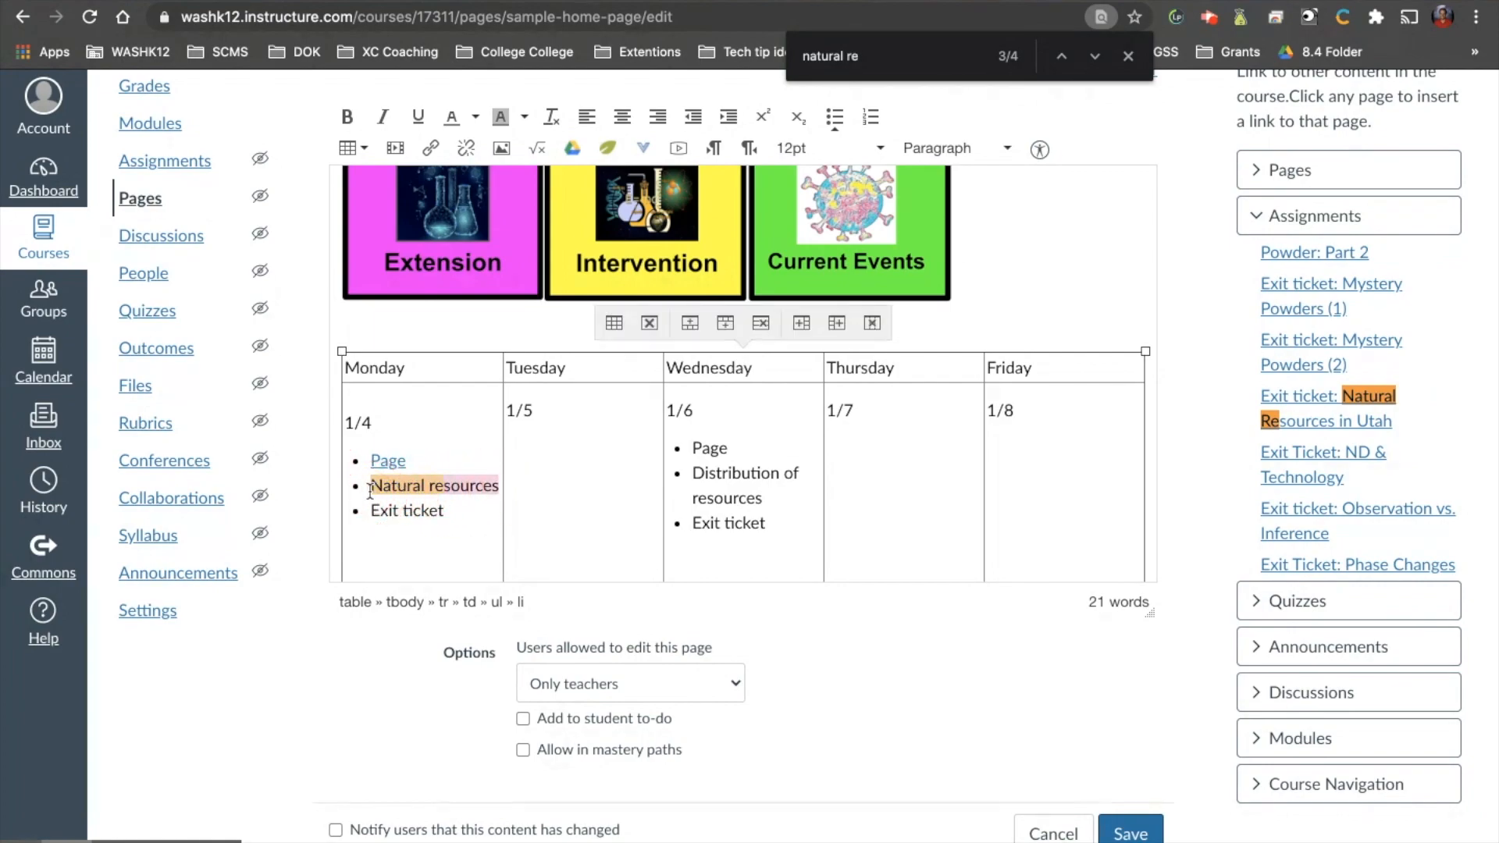
pyautogui.click(1297, 411)
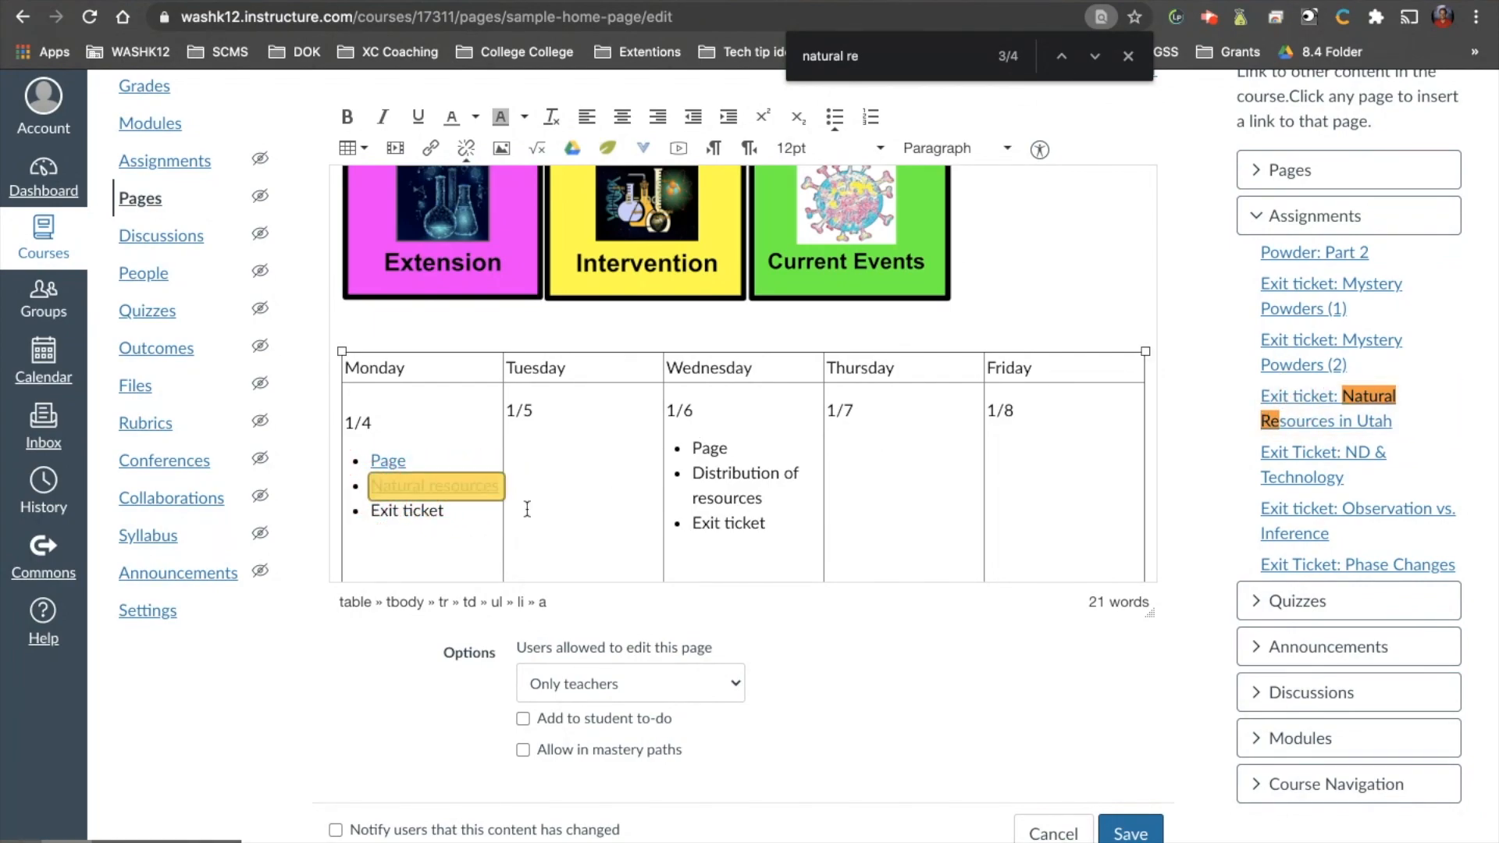
# Link Monday's "Exit ticket" bullet to an exit ticket assignment from the course list and save the page.
pyautogui.moveTo(445, 512); pyautogui.dragTo(370, 512)
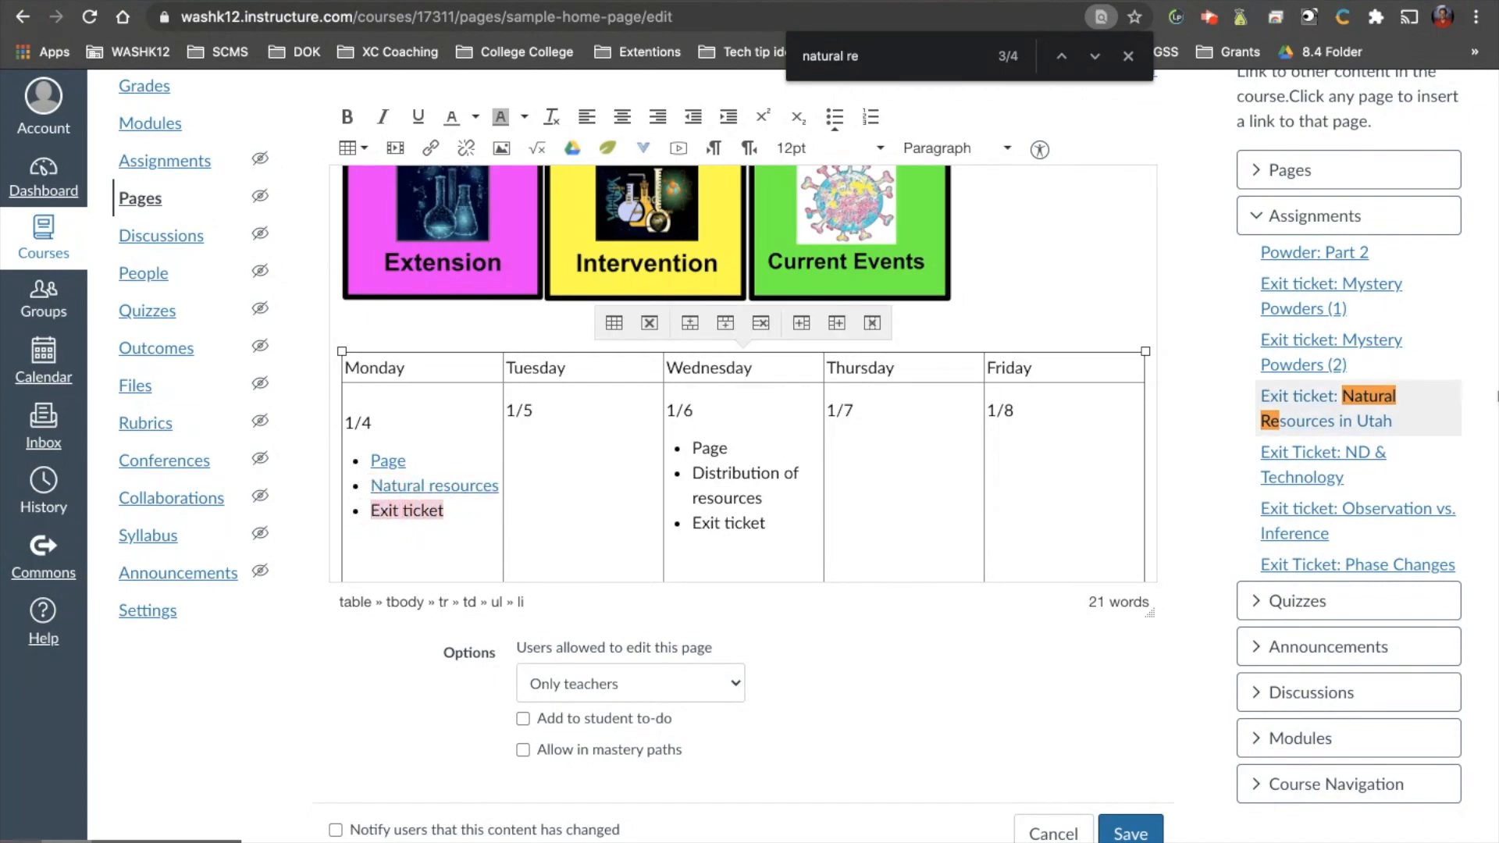
pyautogui.scroll(-3, 1357, 442)
pyautogui.scroll(-5, 1356, 442)
pyautogui.scroll(18, 1357, 442)
pyautogui.scroll(-8, 1357, 441)
pyautogui.click(1342, 343)
pyautogui.click(1124, 838)
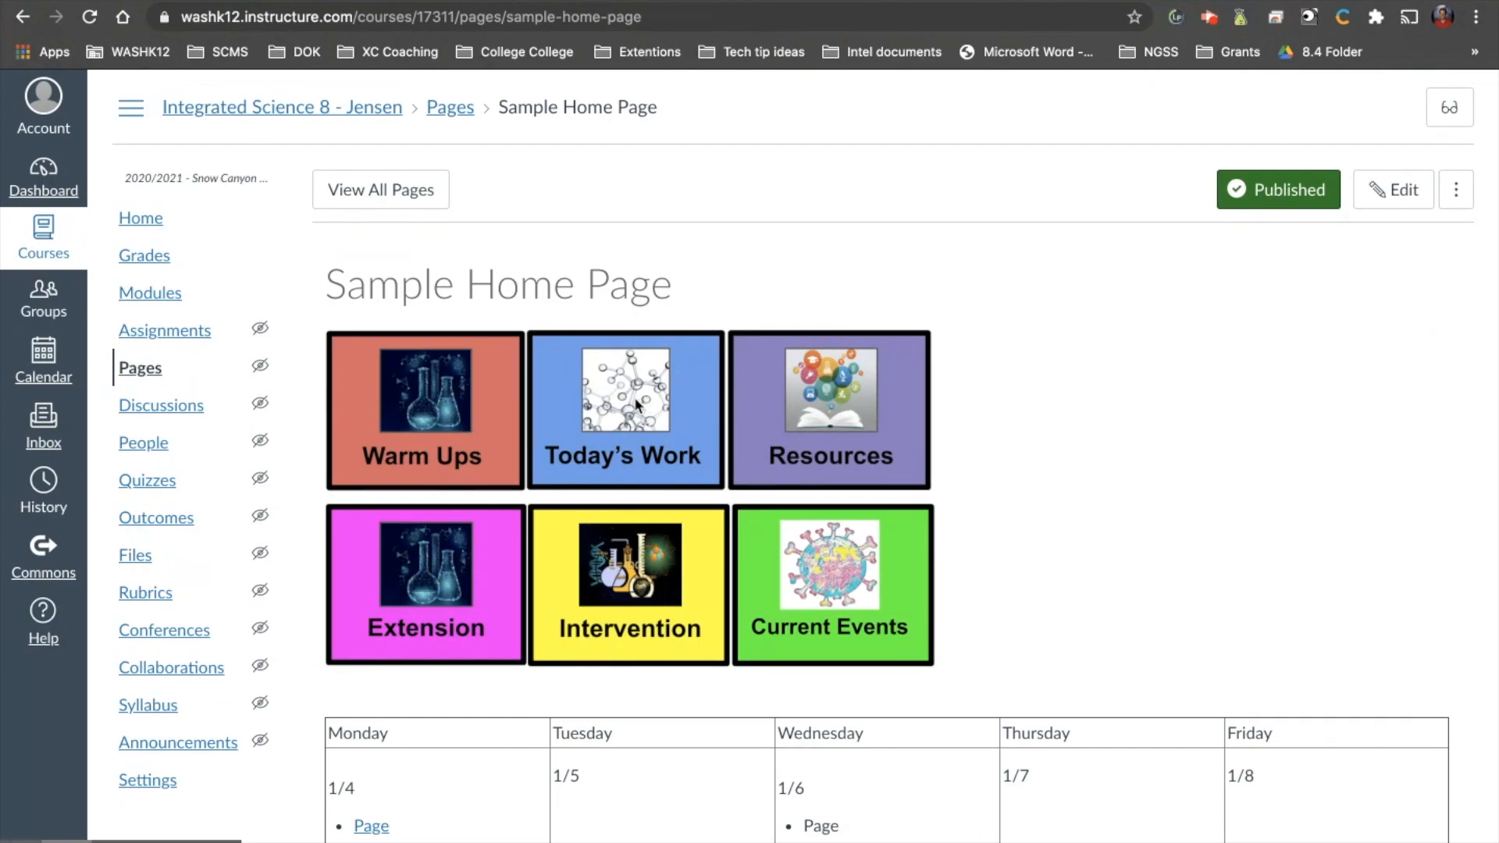
# Test Monday's "Page" link, review the reminders on the Day 42 page and return to the sample home page.
pyautogui.scroll(-2, 627, 490)
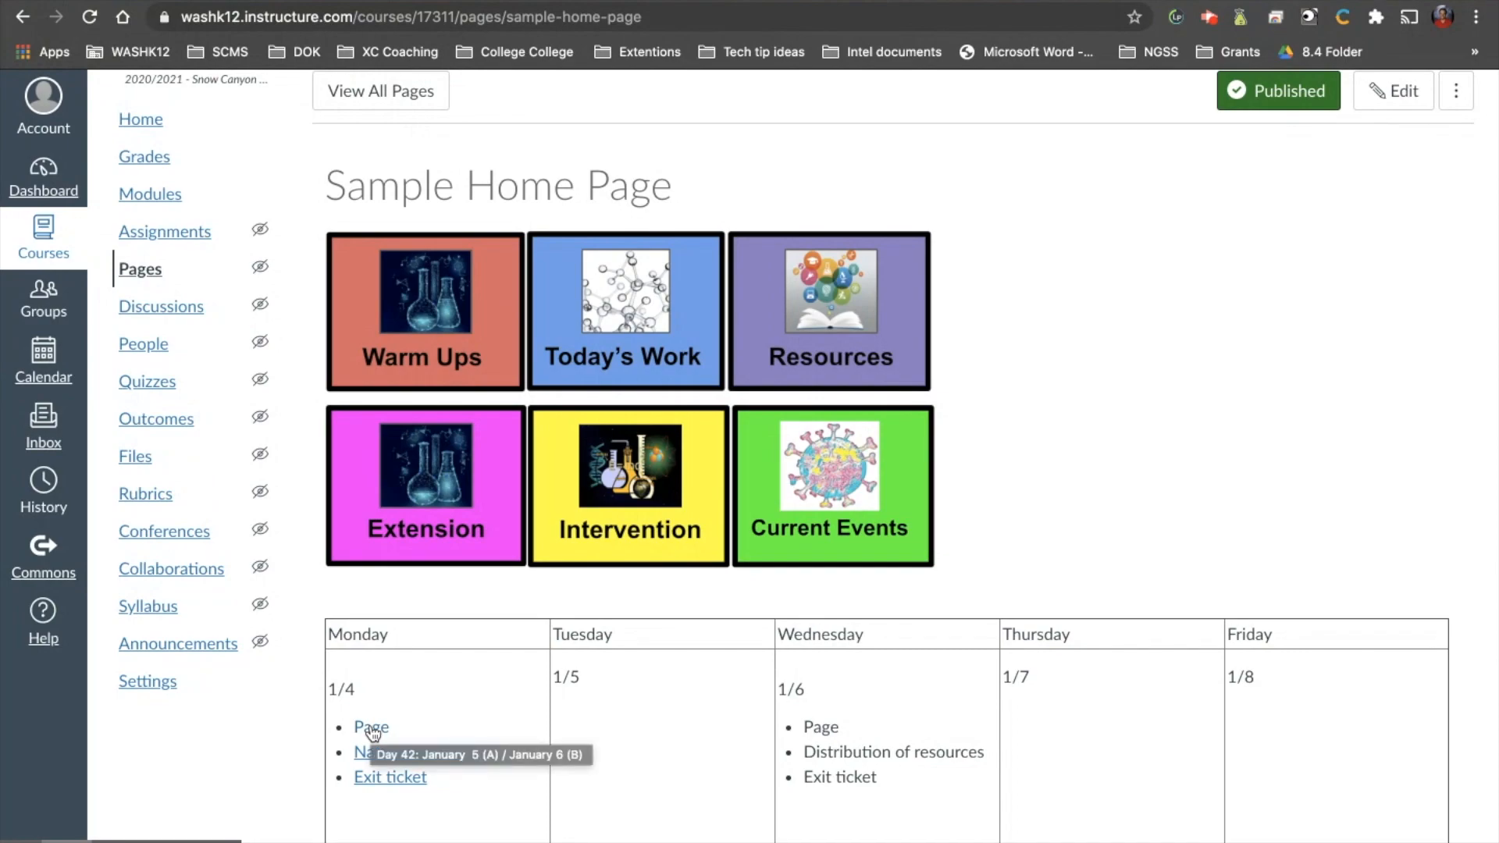
pyautogui.click(371, 729)
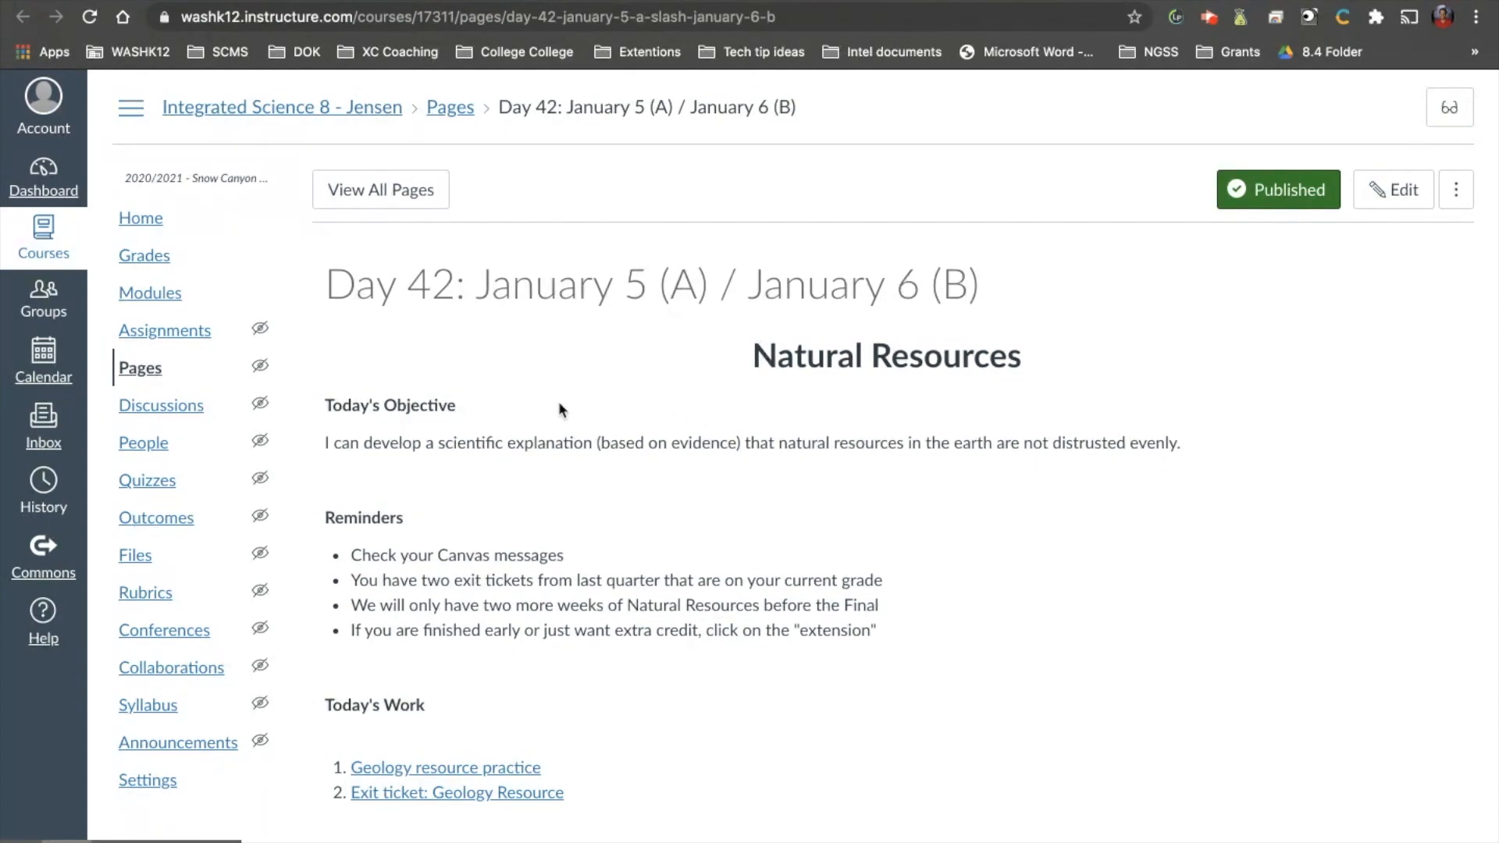
pyautogui.moveTo(351, 554); pyautogui.dragTo(802, 627)
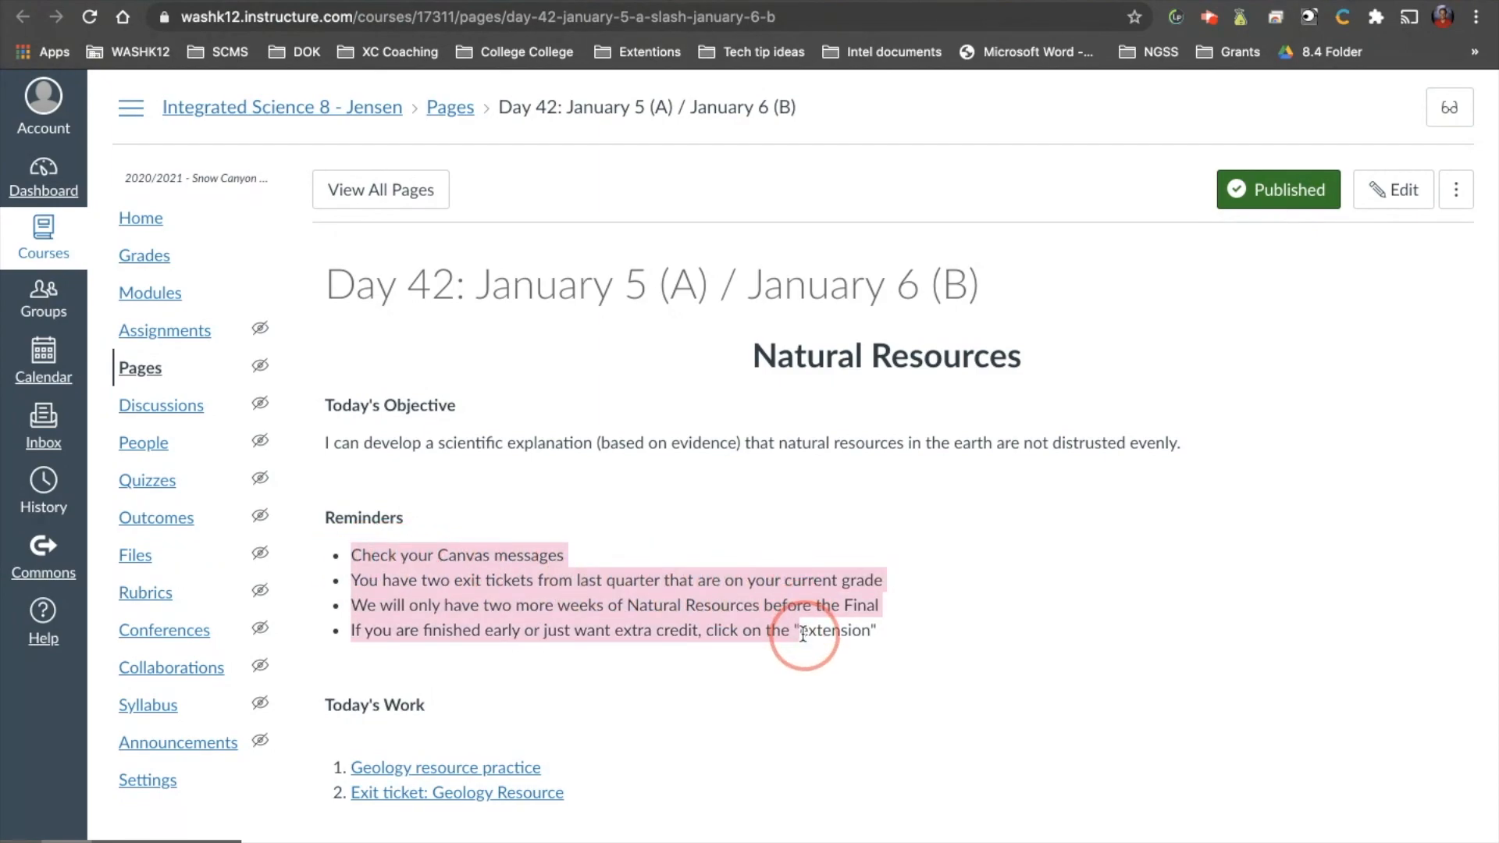
pyautogui.click(795, 642)
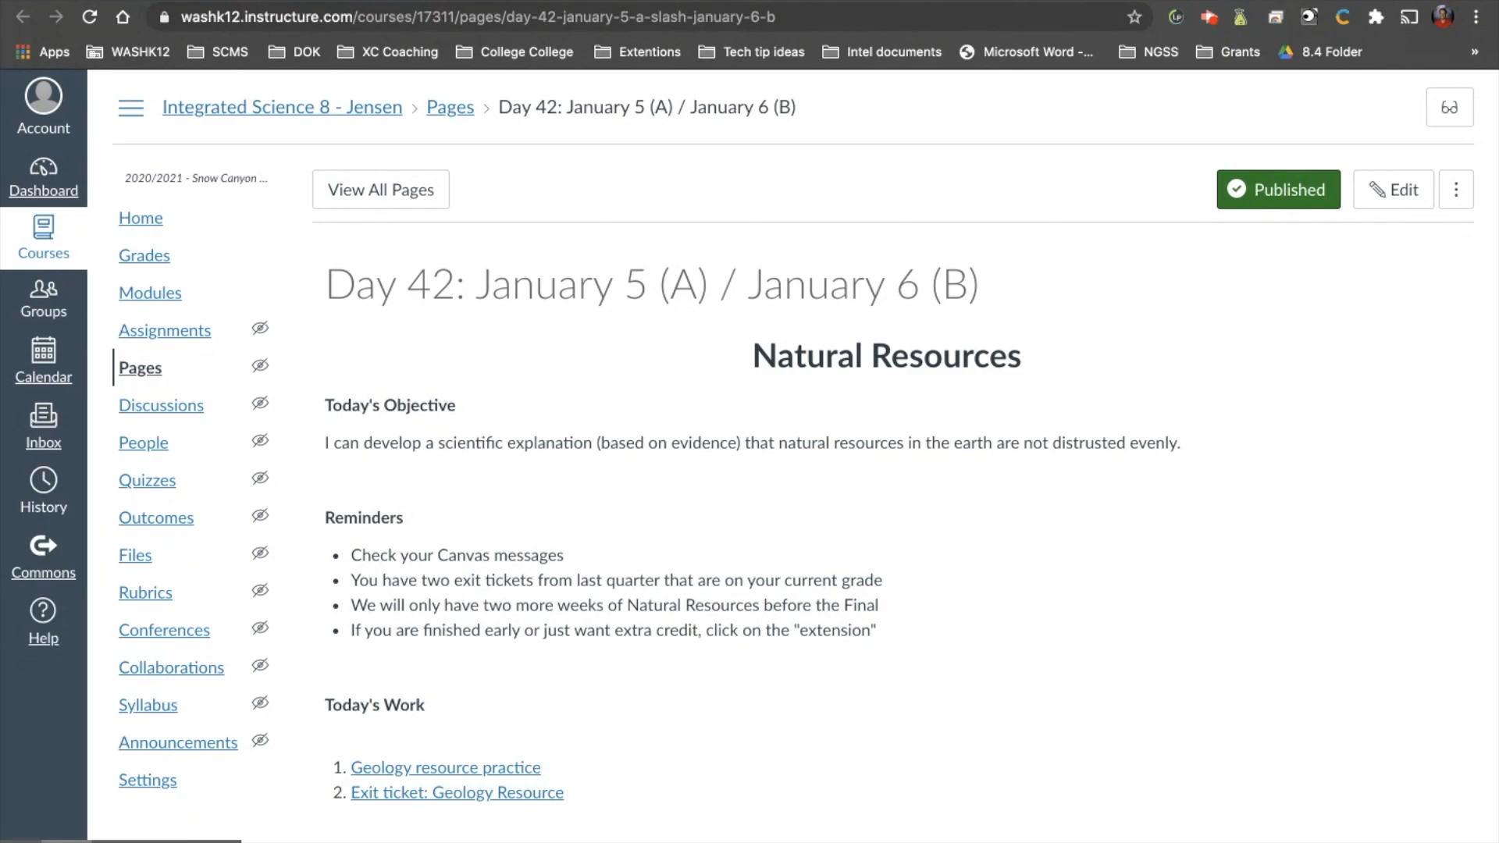
pyautogui.press('super+w')
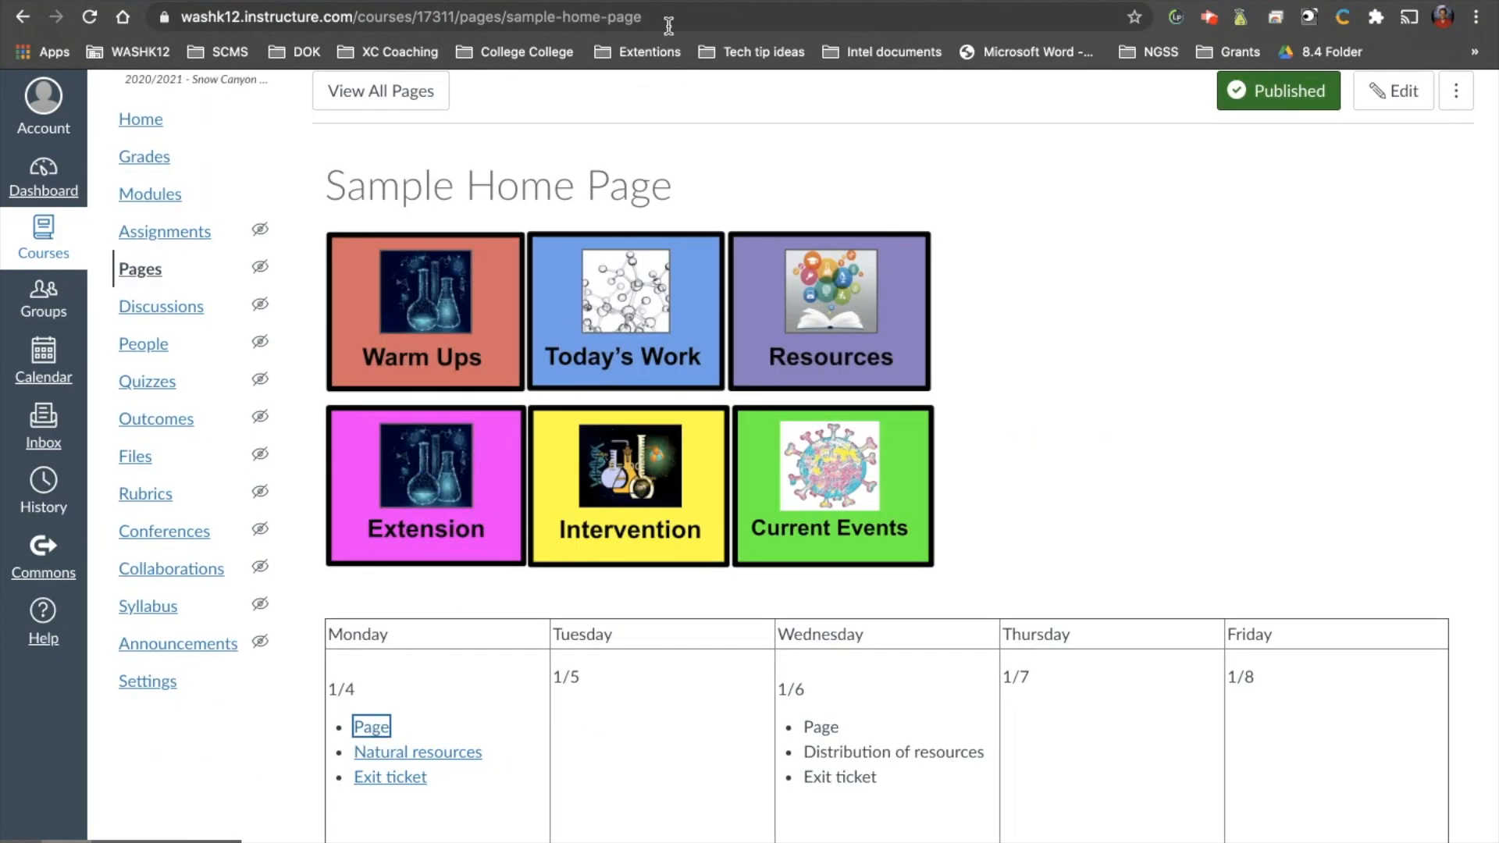
pyautogui.click(675, 0)
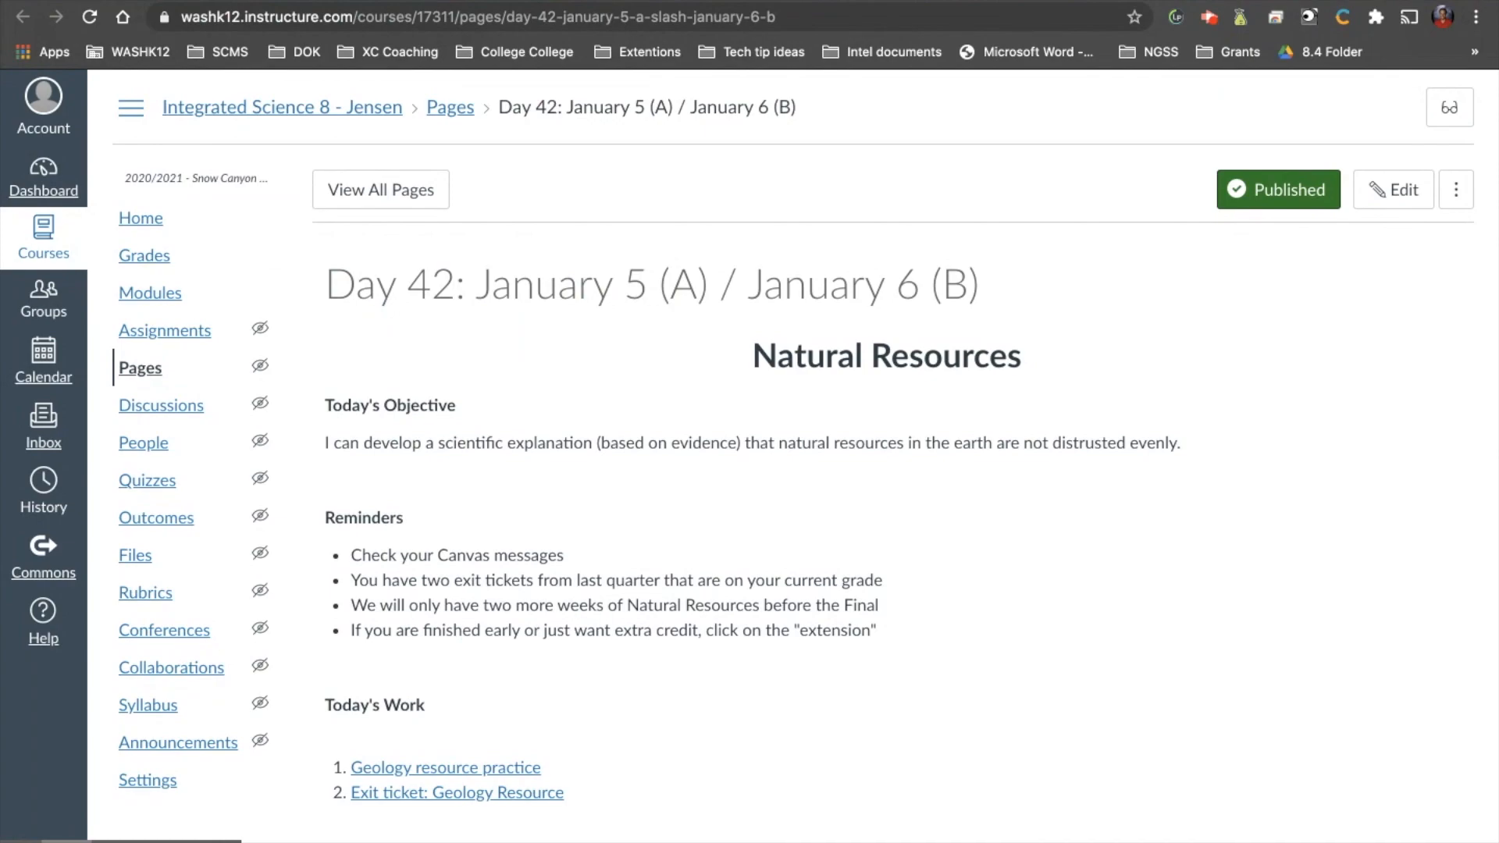
pyautogui.click(546, 1)
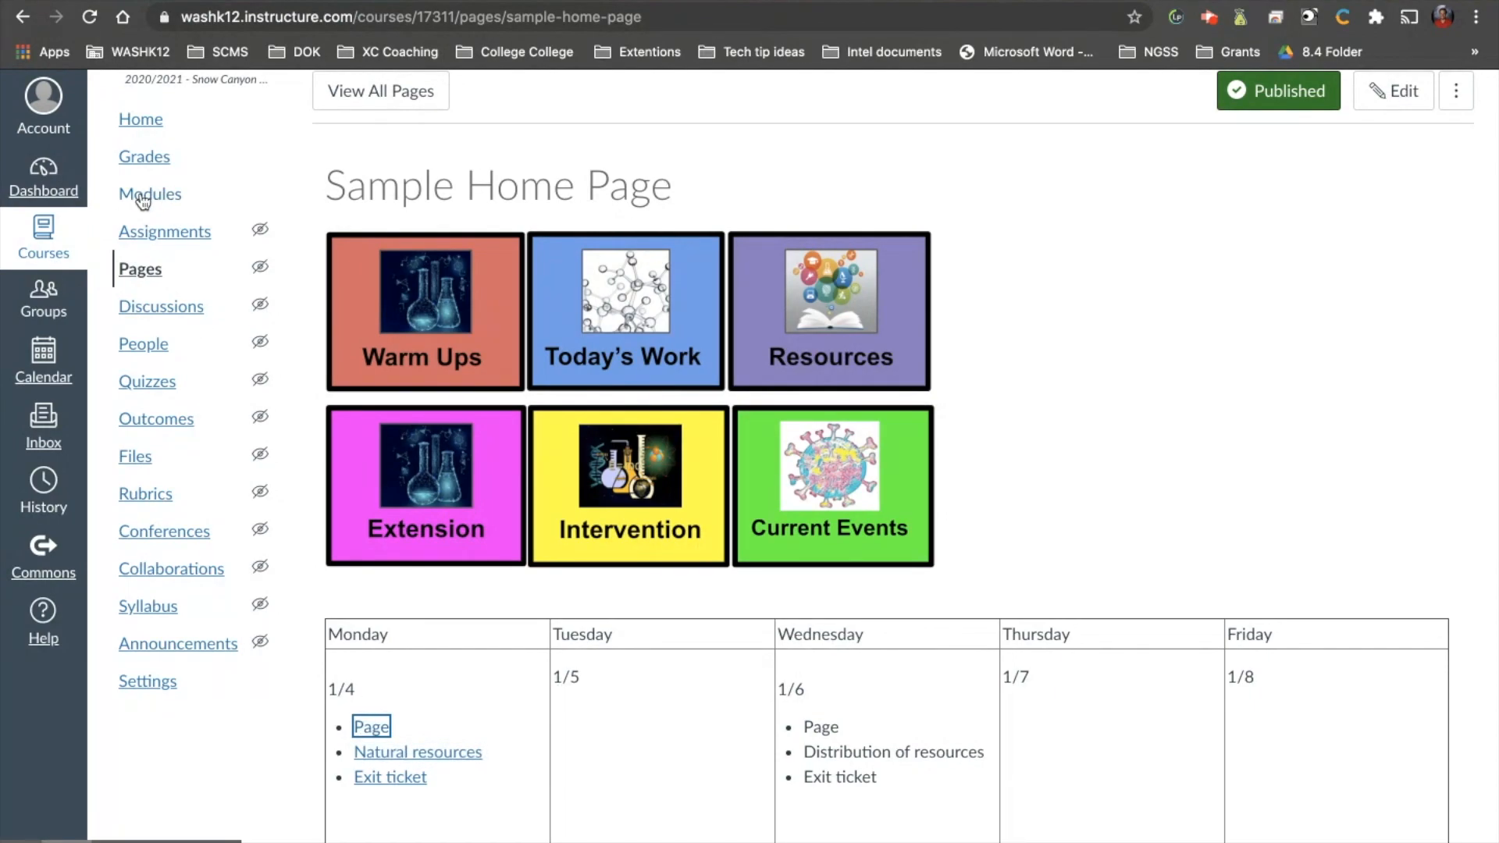
# Open the course home page in student view and examine its image buttons and January schedule table.
pyautogui.scroll(2, 143, 201)
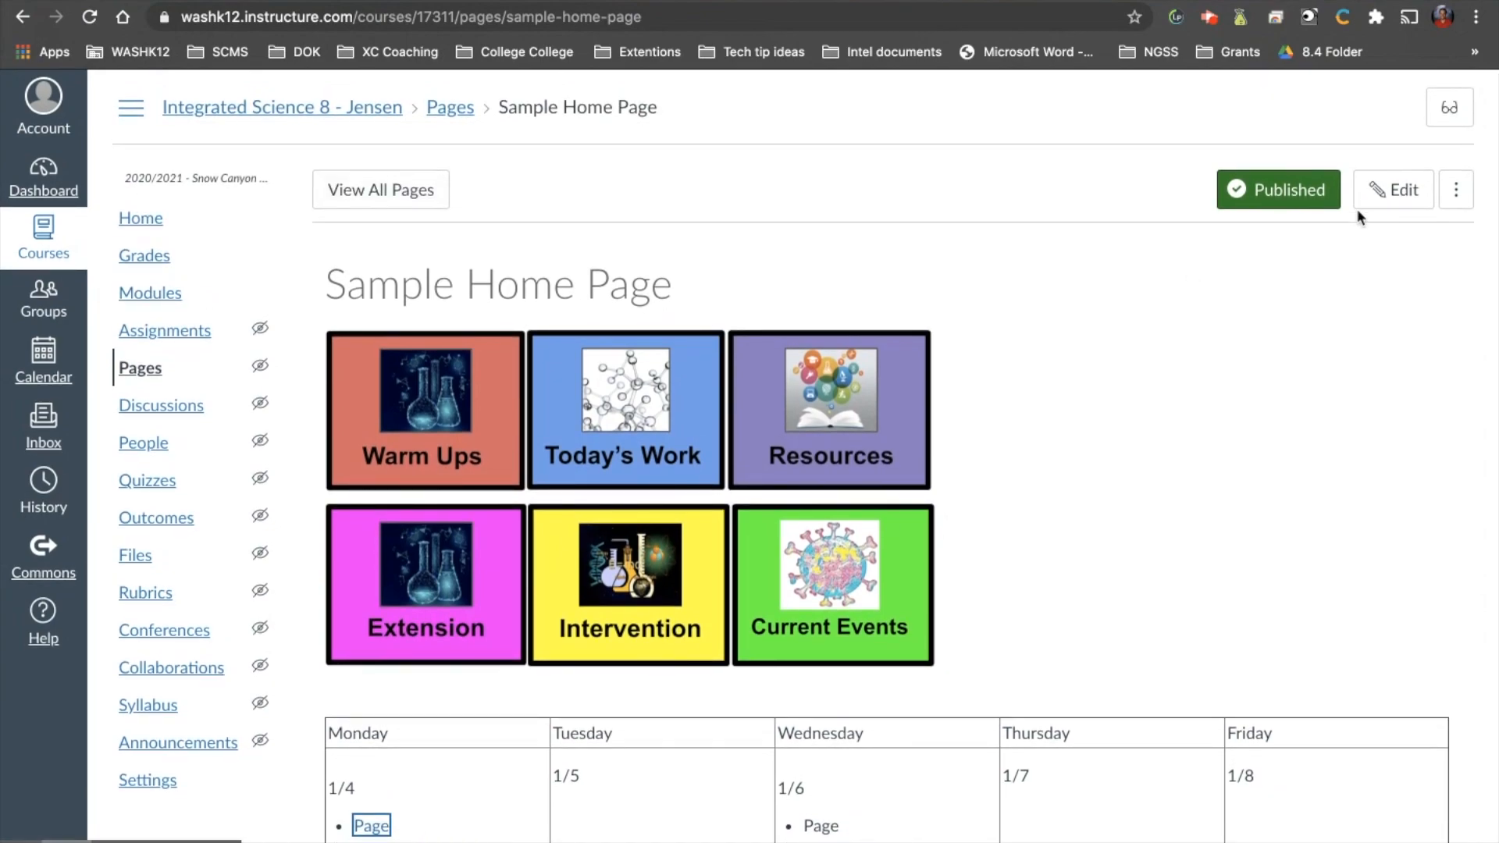
pyautogui.click(139, 219)
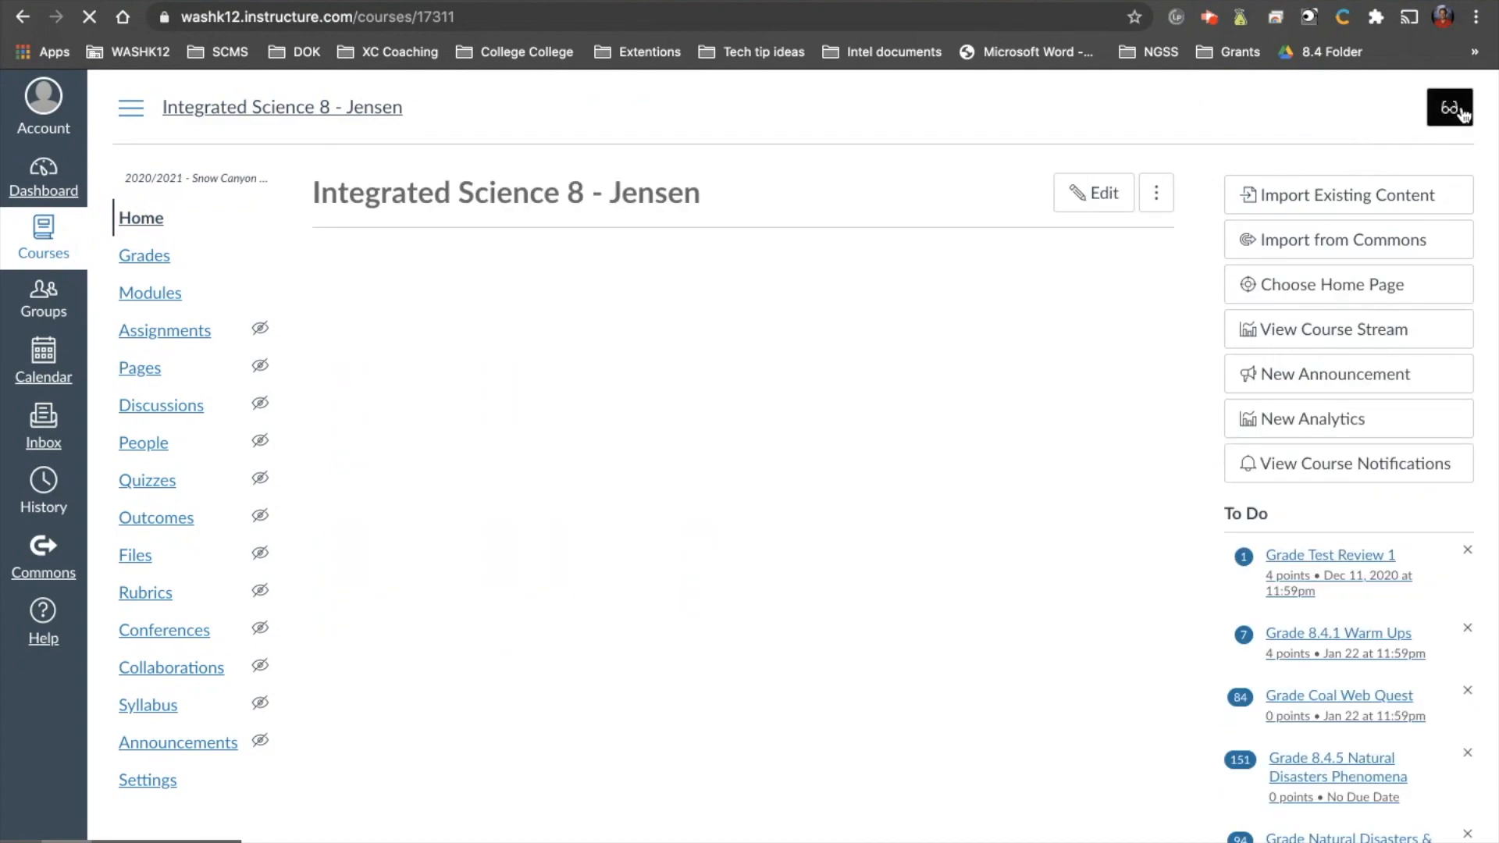
pyautogui.click(1460, 113)
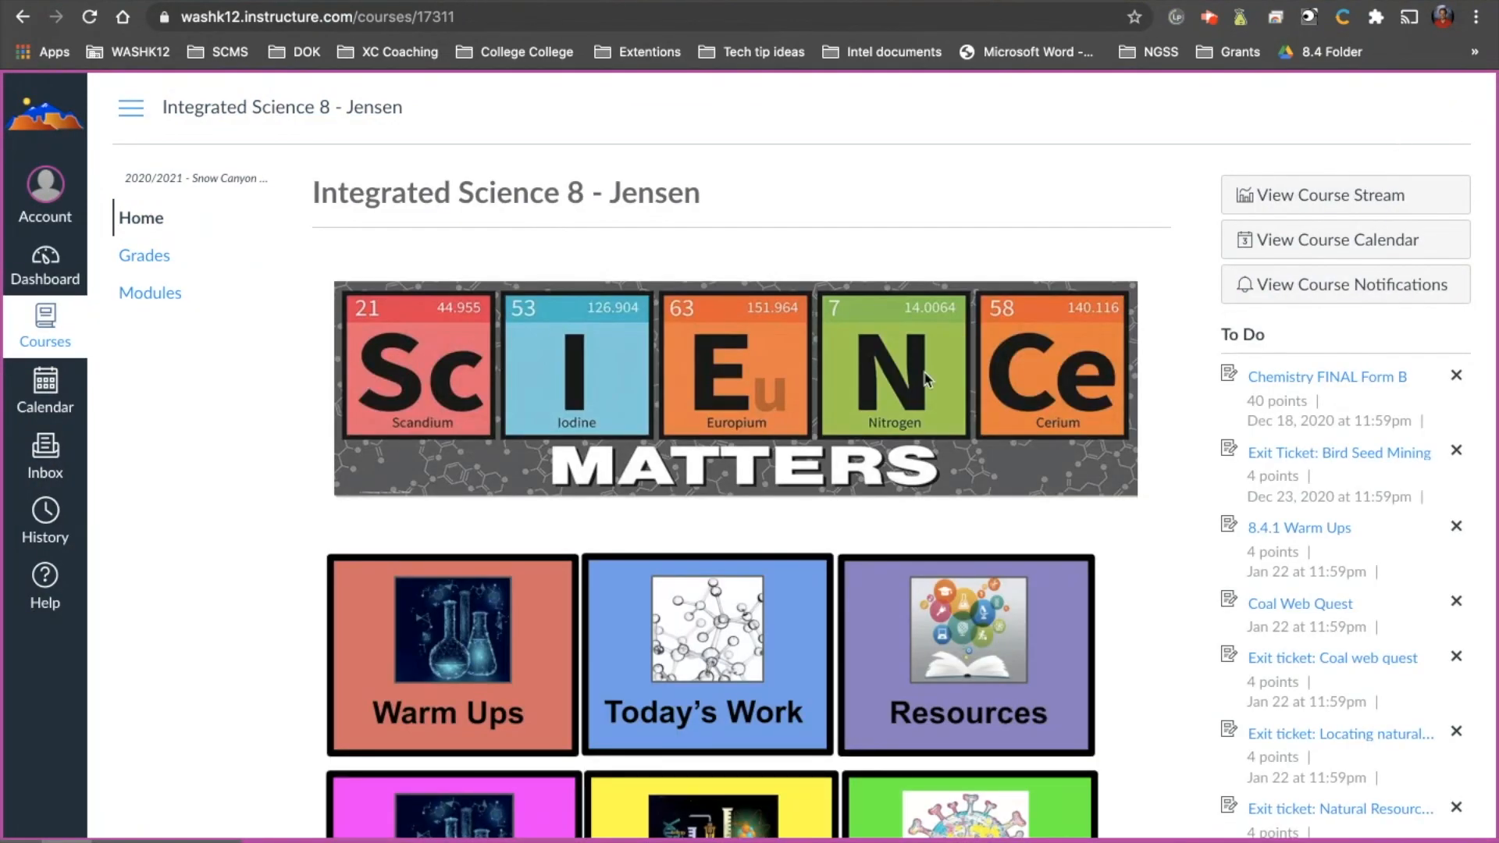
pyautogui.scroll(-3, 788, 420)
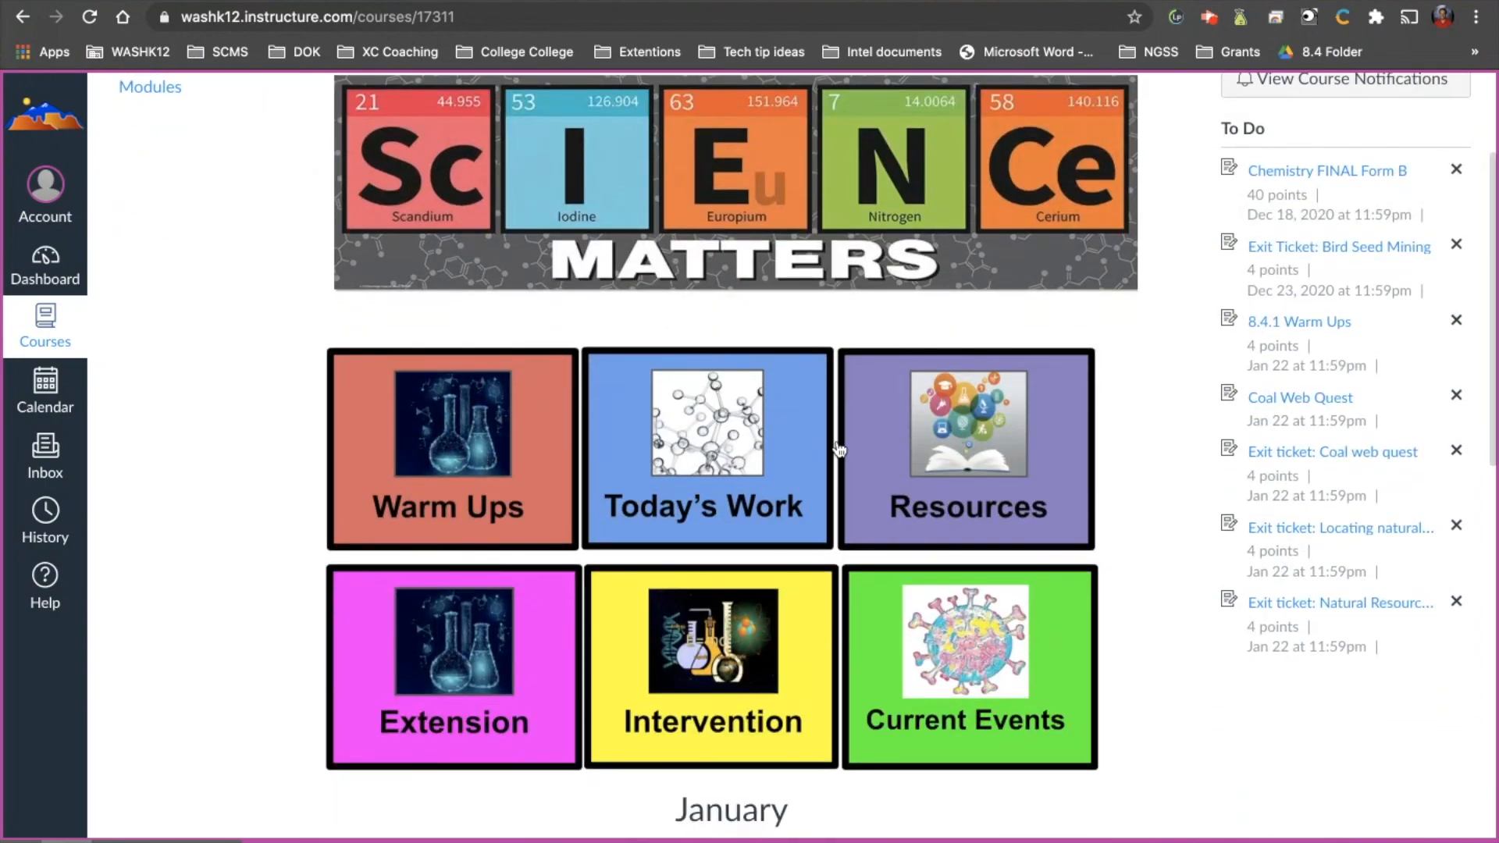
pyautogui.scroll(-3, 804, 445)
pyautogui.scroll(-10, 864, 487)
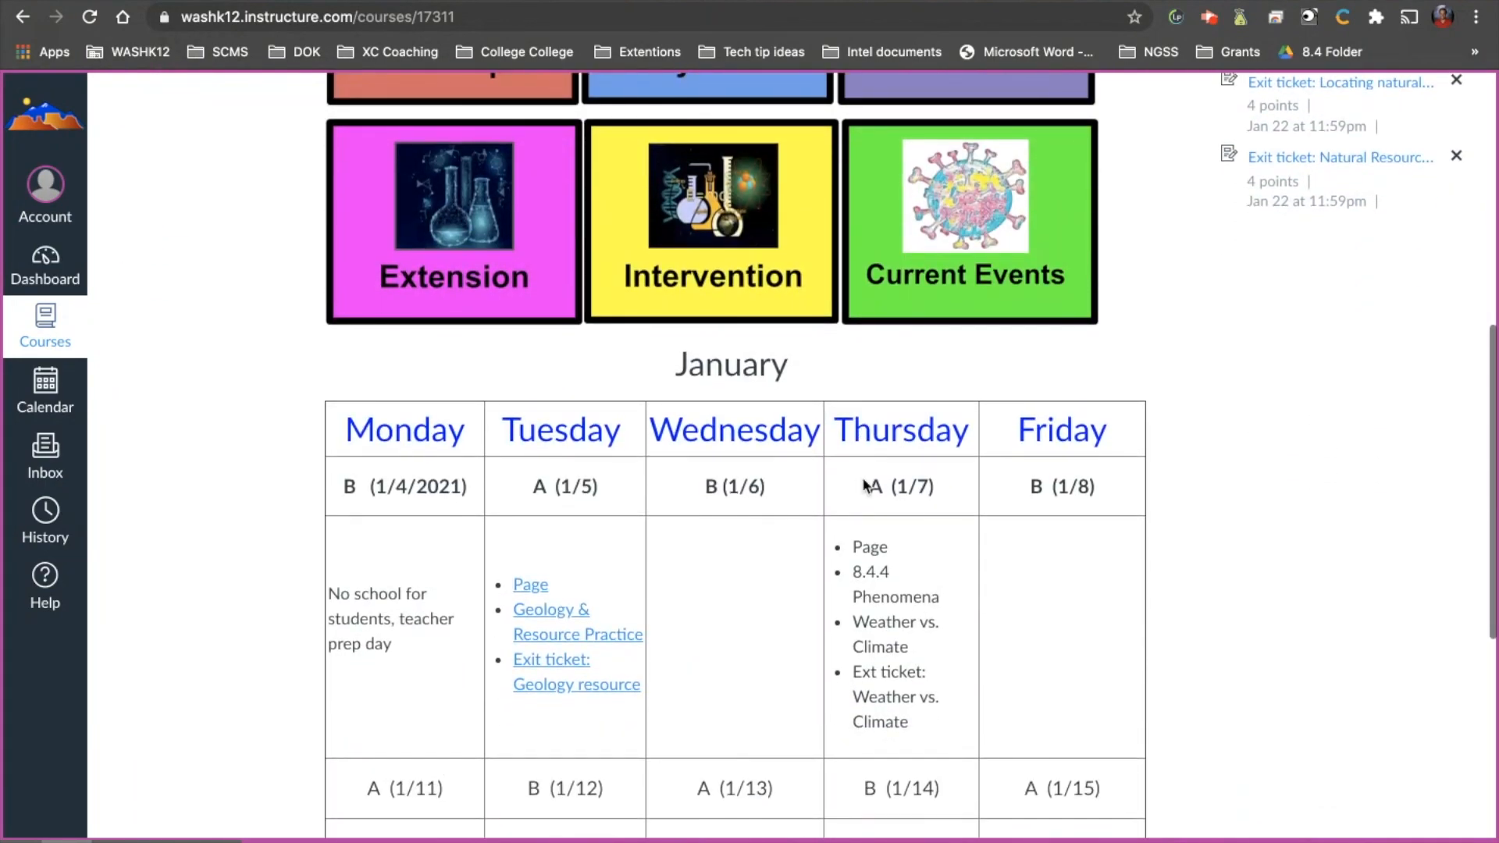
pyautogui.scroll(15, 831, 566)
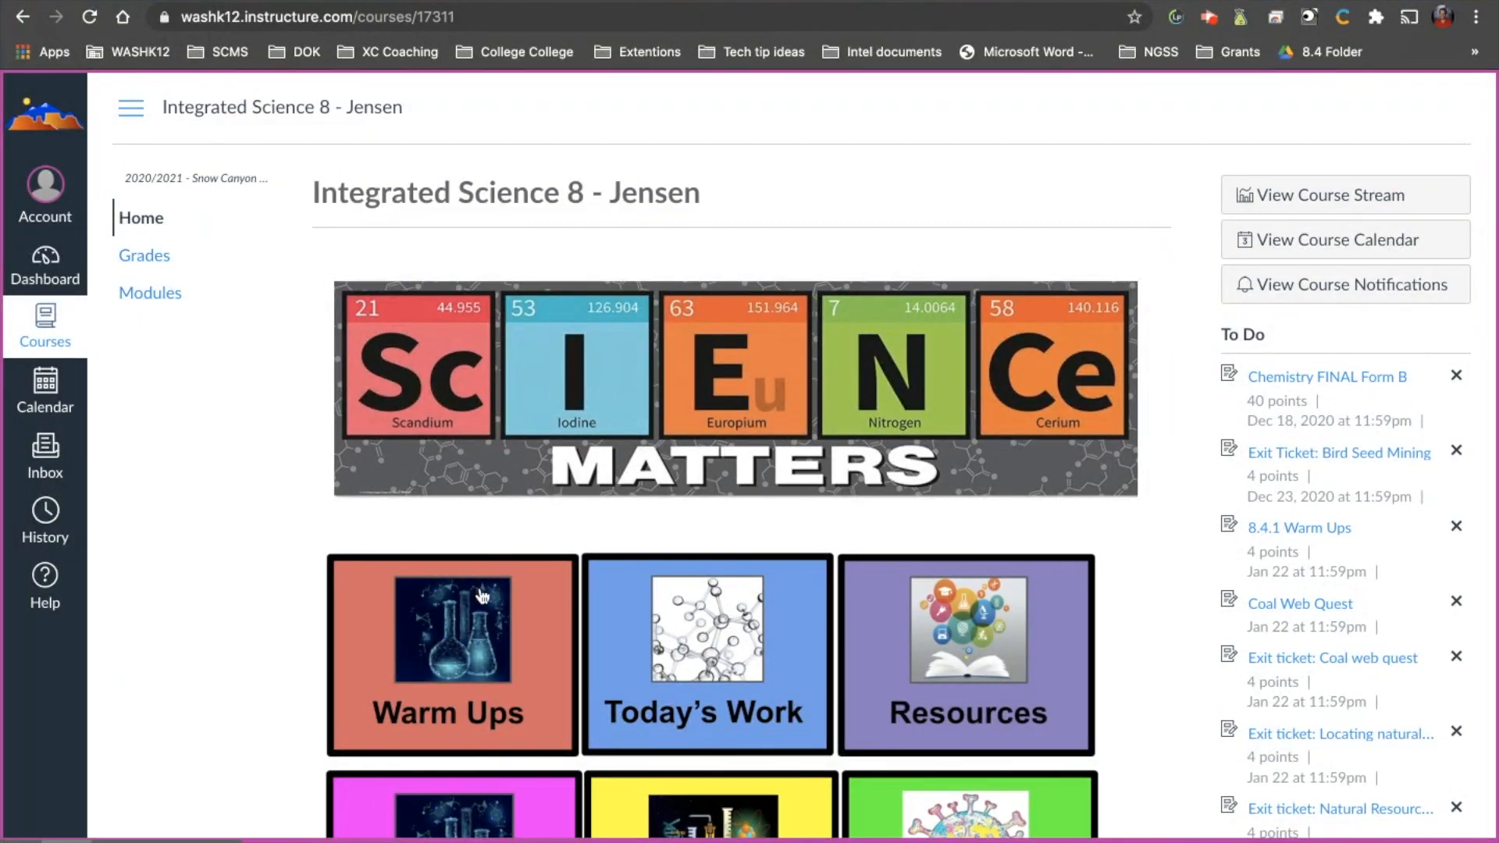
pyautogui.scroll(-9, 481, 596)
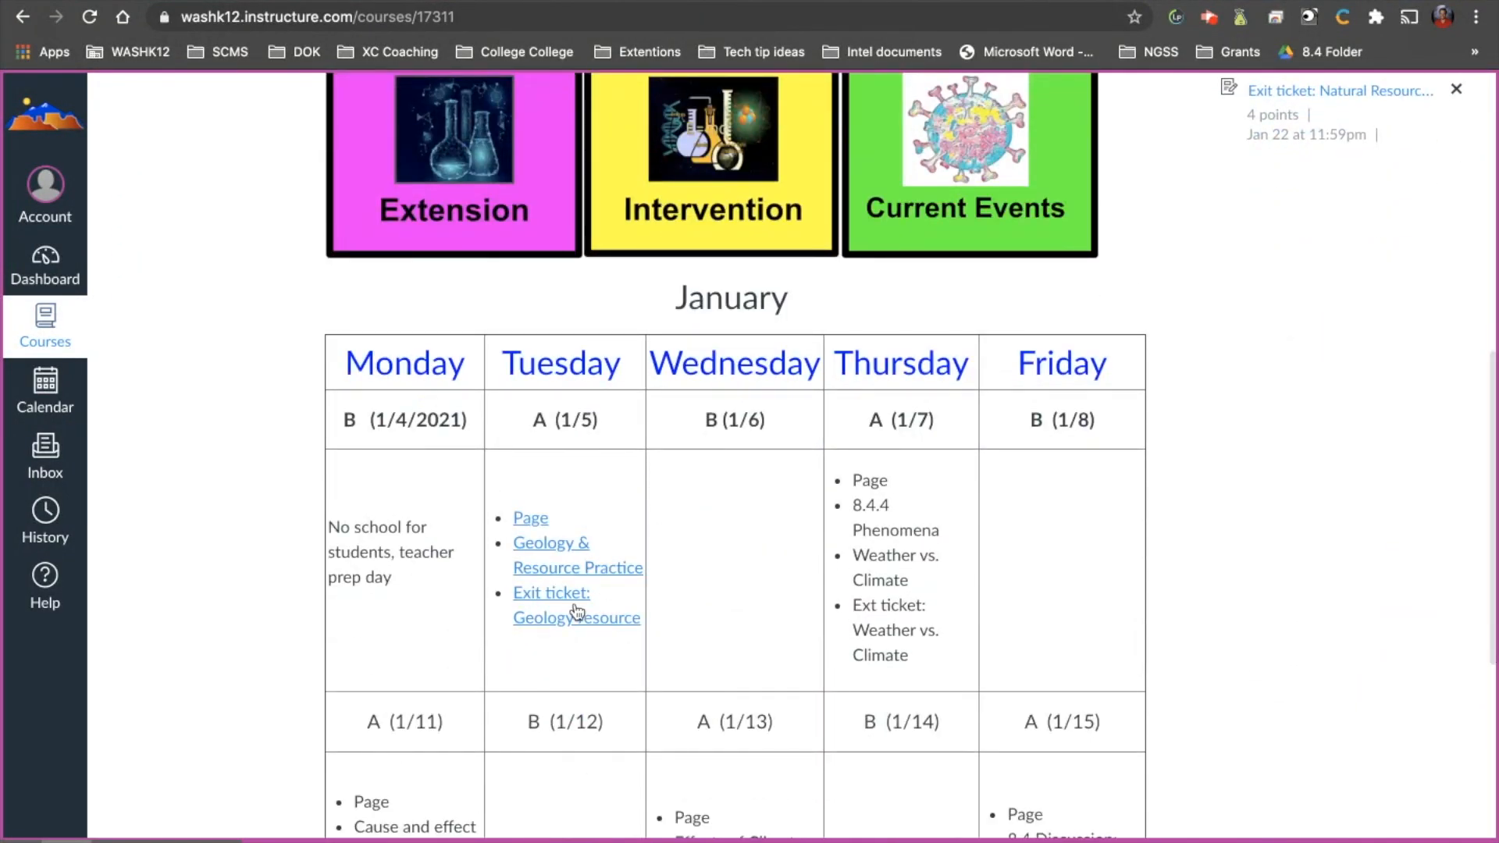
pyautogui.scroll(9, 576, 611)
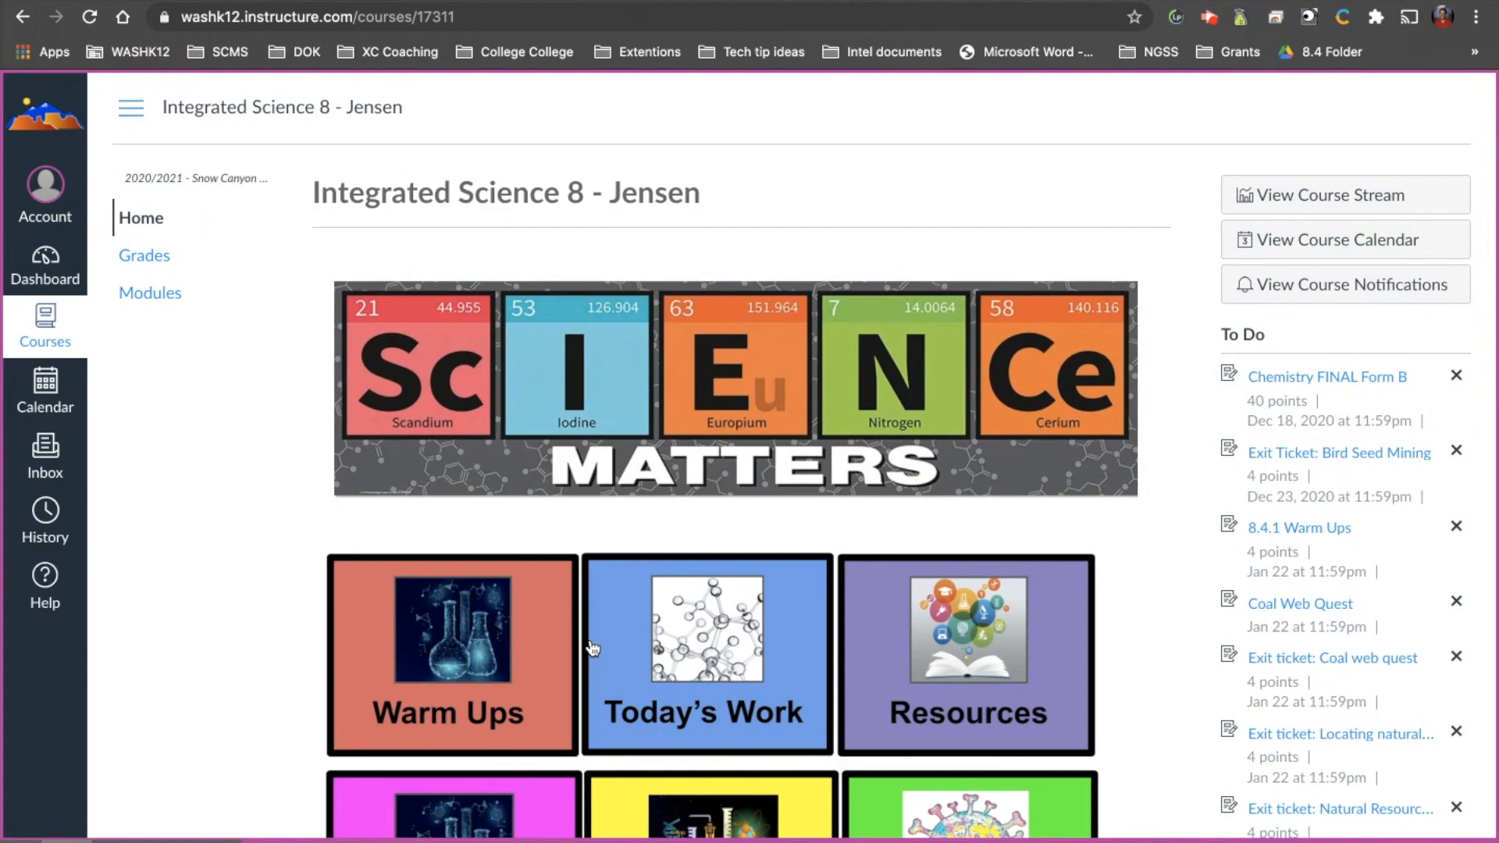